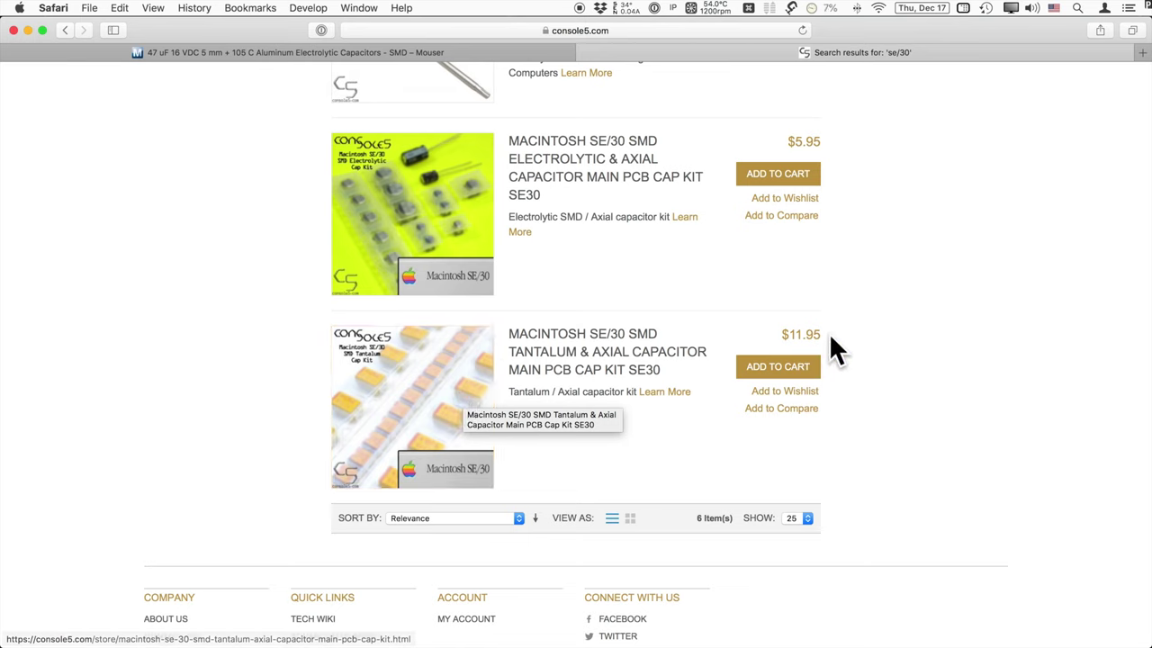
# Open the product page of the Macintosh SE/30 SMD tantalum and axial capacitor kit and look it over
pyautogui.moveTo(822, 332)
pyautogui.mouseDown()
pyautogui.moveTo(787, 330)
pyautogui.moveTo(811, 334)
pyautogui.mouseUp()
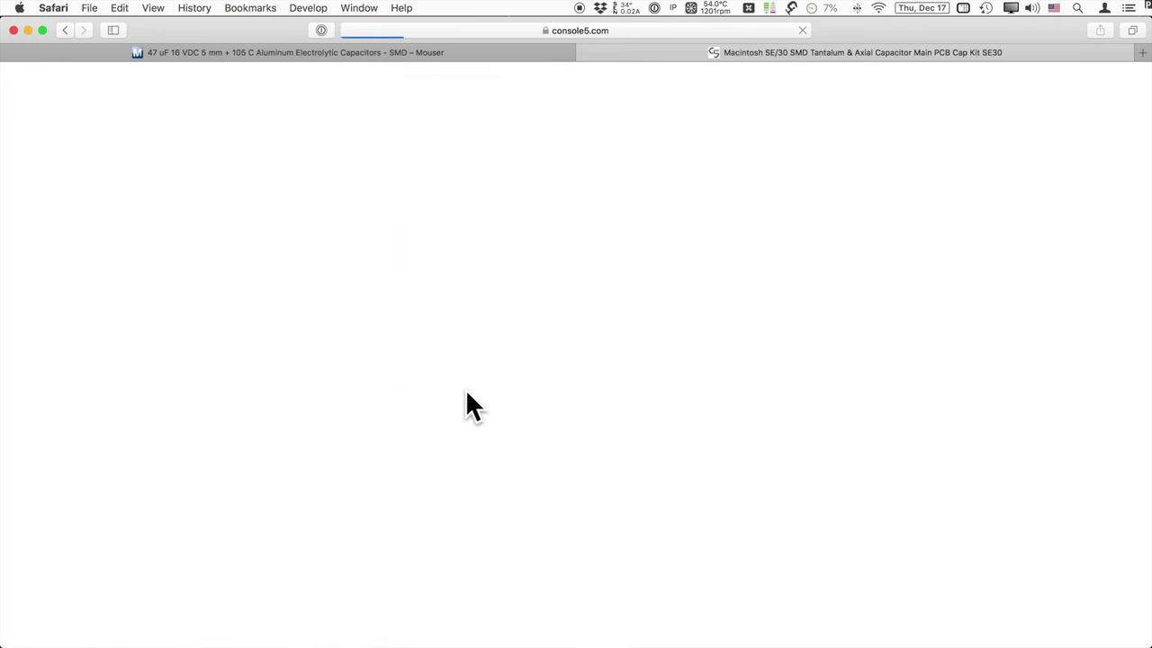
pyautogui.scroll(-4, 894, 414)
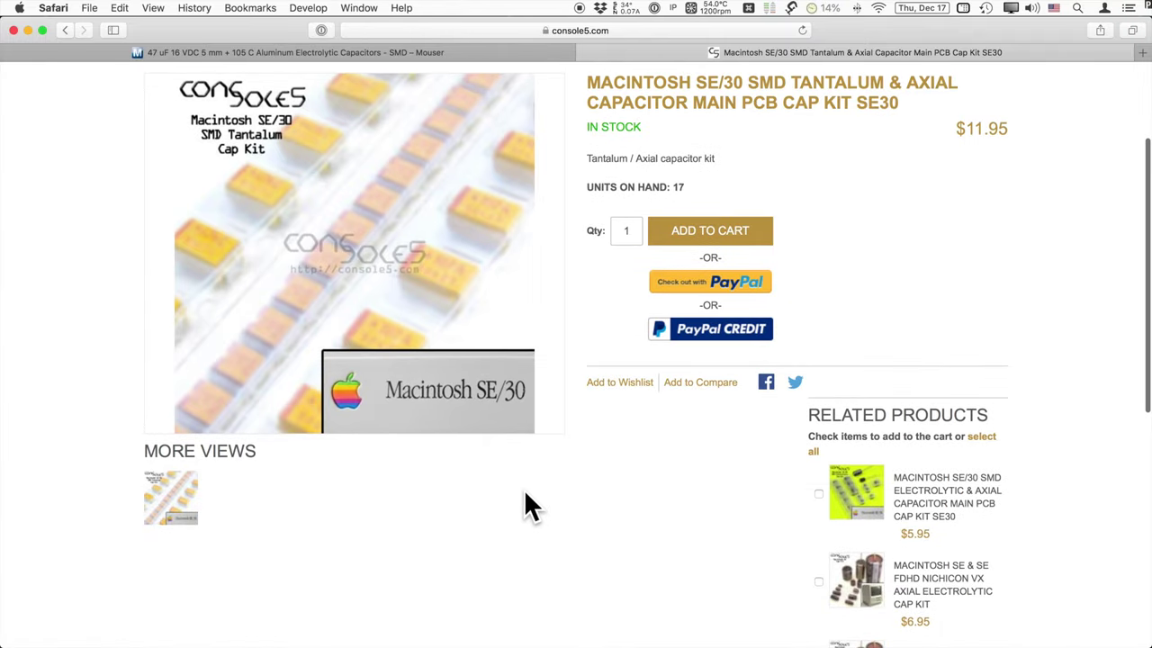
pyautogui.scroll(-10, 524, 489)
pyautogui.scroll(12, 481, 455)
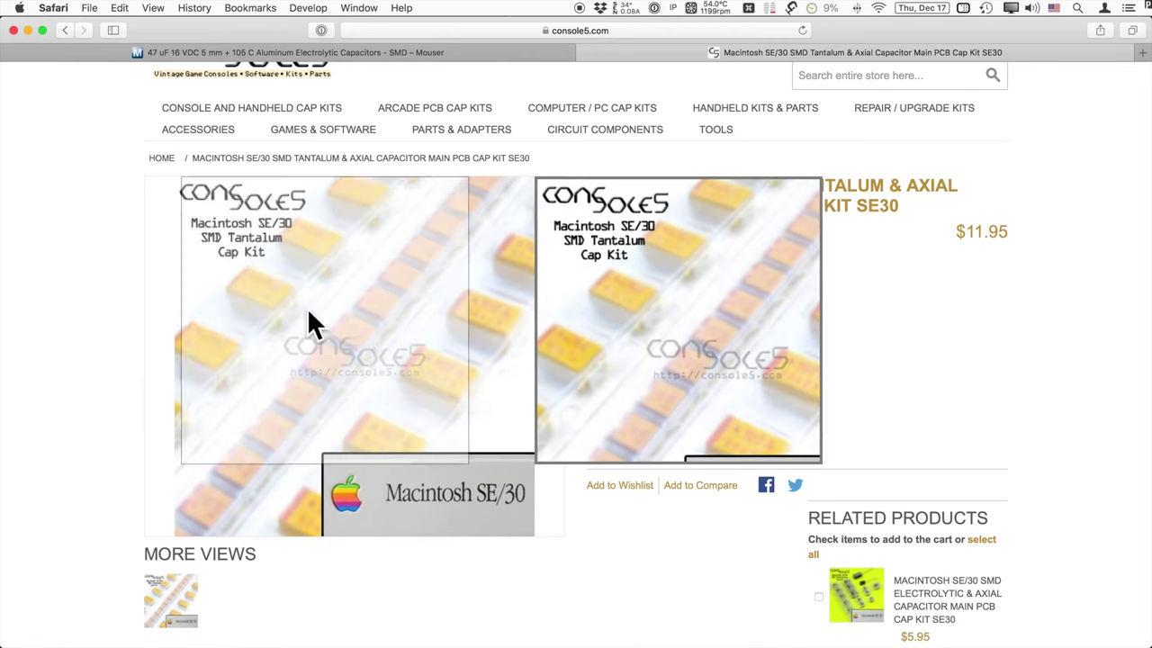
# Switch to Preview and browse from the electrolytic-recap photo through the other images to SE30_MB_TantalumRecap_TOP.jpg
pyautogui.press('super+Tab')
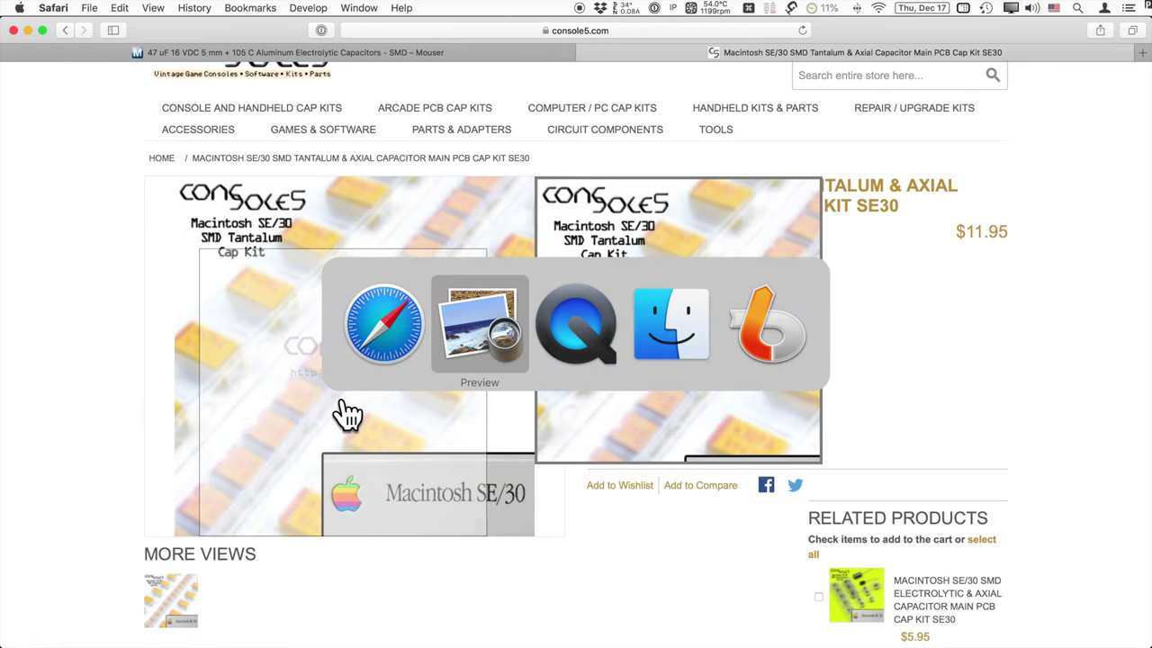
pyautogui.click(479, 346)
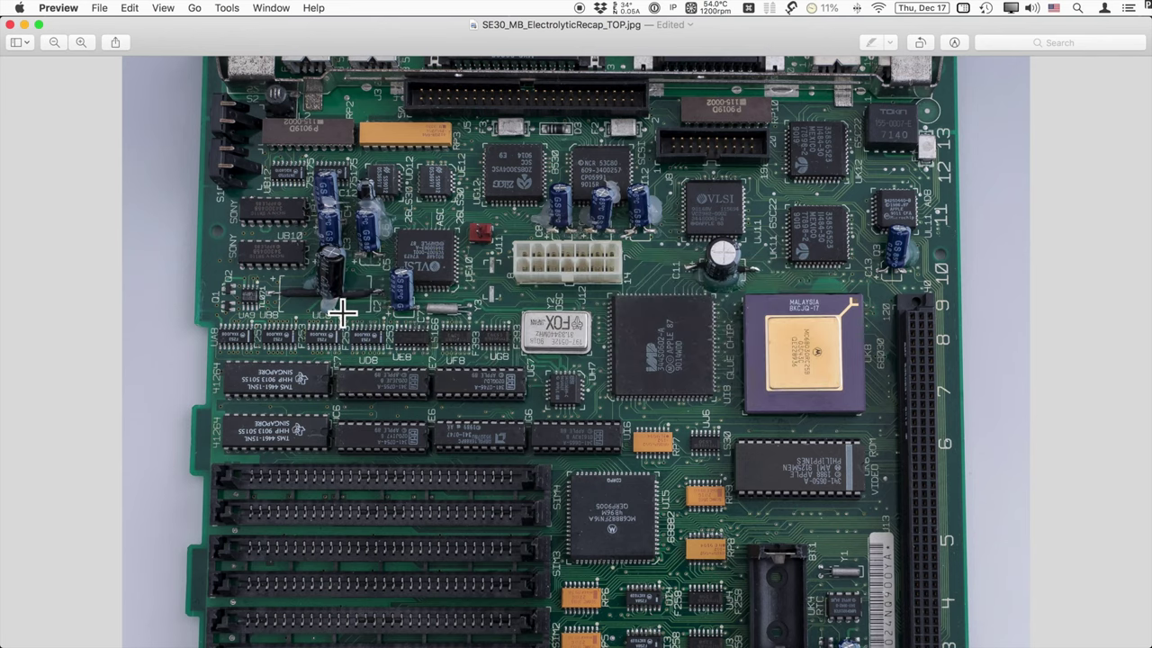
pyautogui.press('Down')
pyautogui.press('Down')
pyautogui.press('Down')
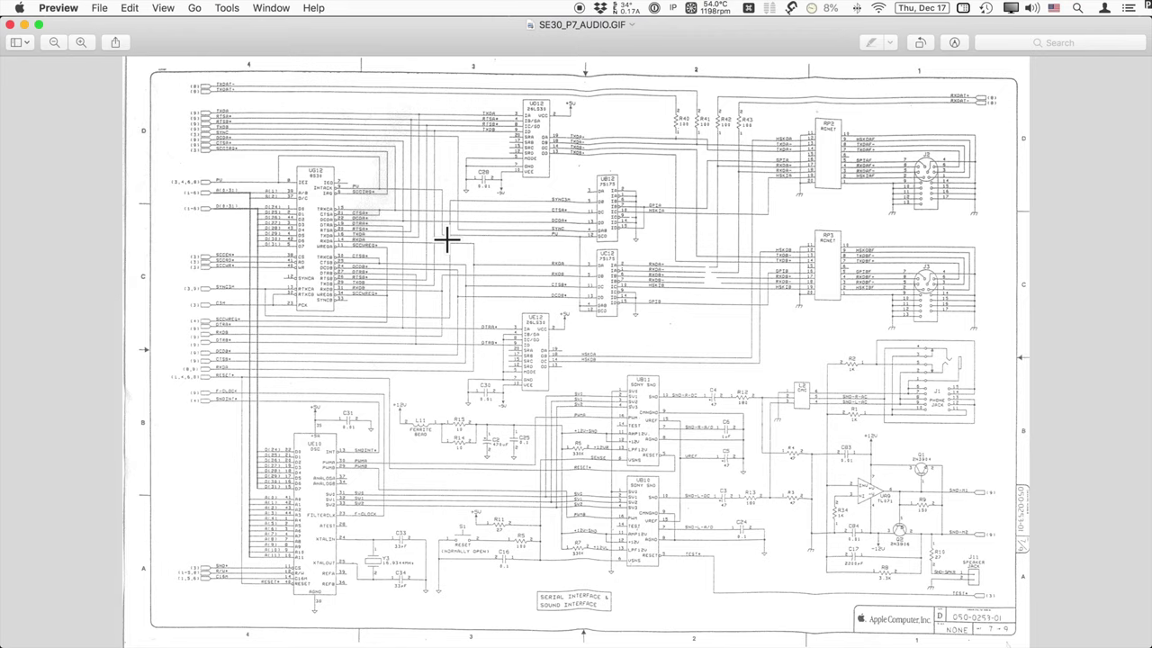
# Examine the marking on tantalum capacitor C7 up close in the tantalum-recap board photo
pyautogui.click(80, 45)
pyautogui.click(79, 45)
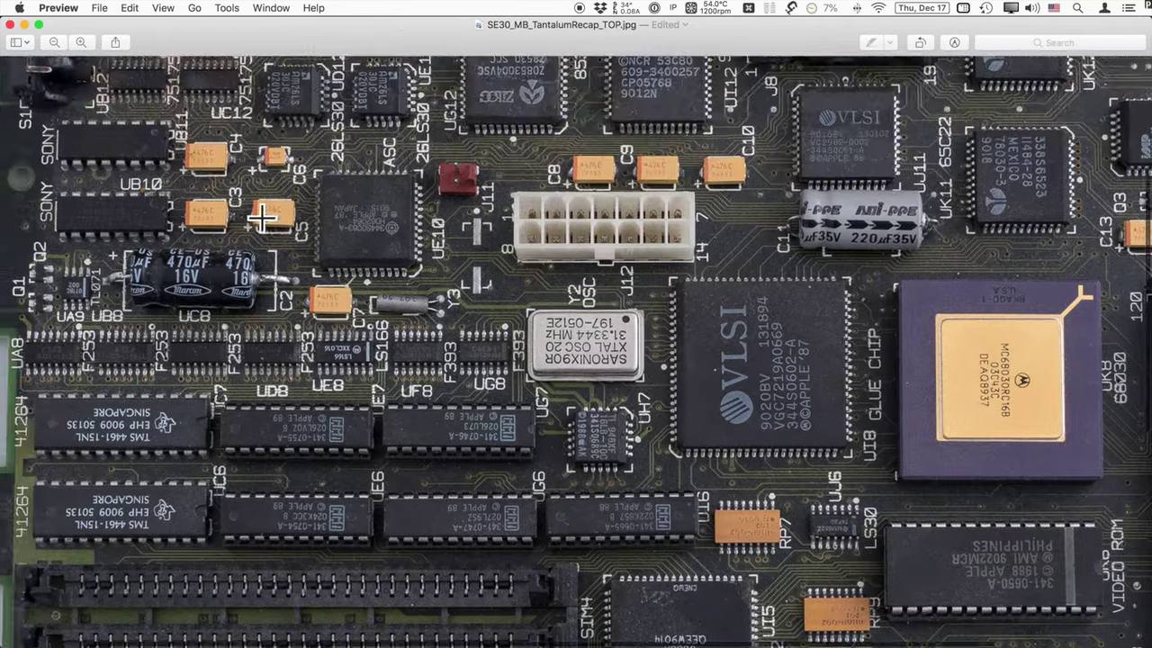
pyautogui.click(79, 43)
pyautogui.click(80, 43)
pyautogui.click(79, 43)
pyautogui.click(79, 44)
pyautogui.hscroll(-10, 239, 228)
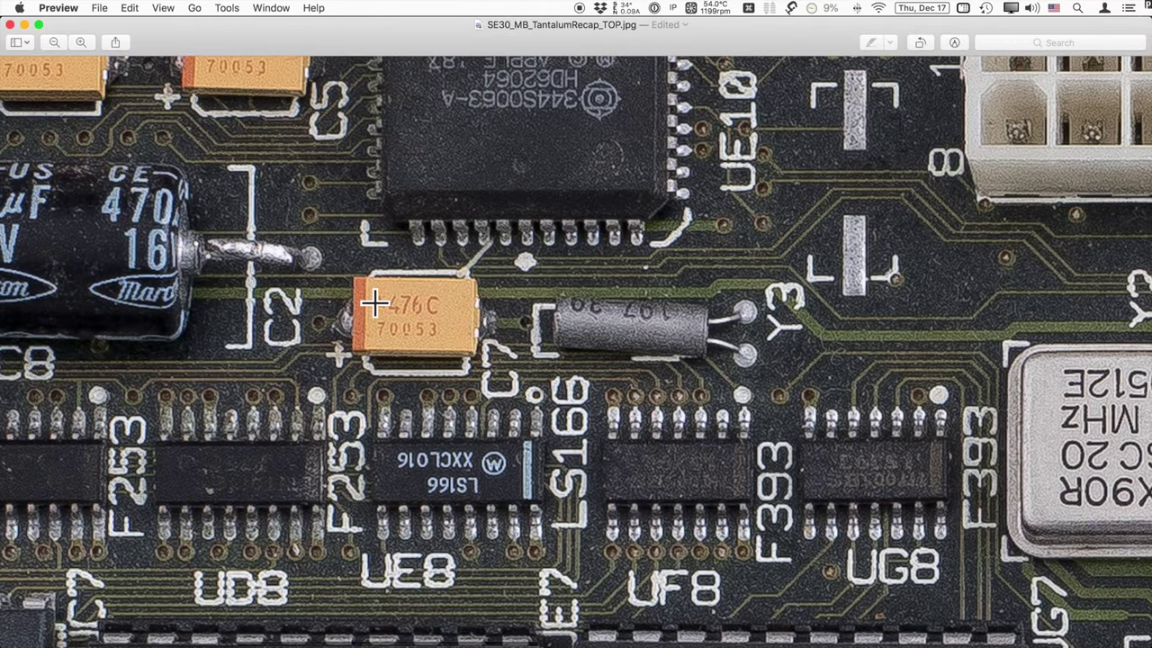
pyautogui.click(81, 42)
pyautogui.click(81, 42)
pyautogui.click(81, 42)
pyautogui.hscroll(-5, 287, 191)
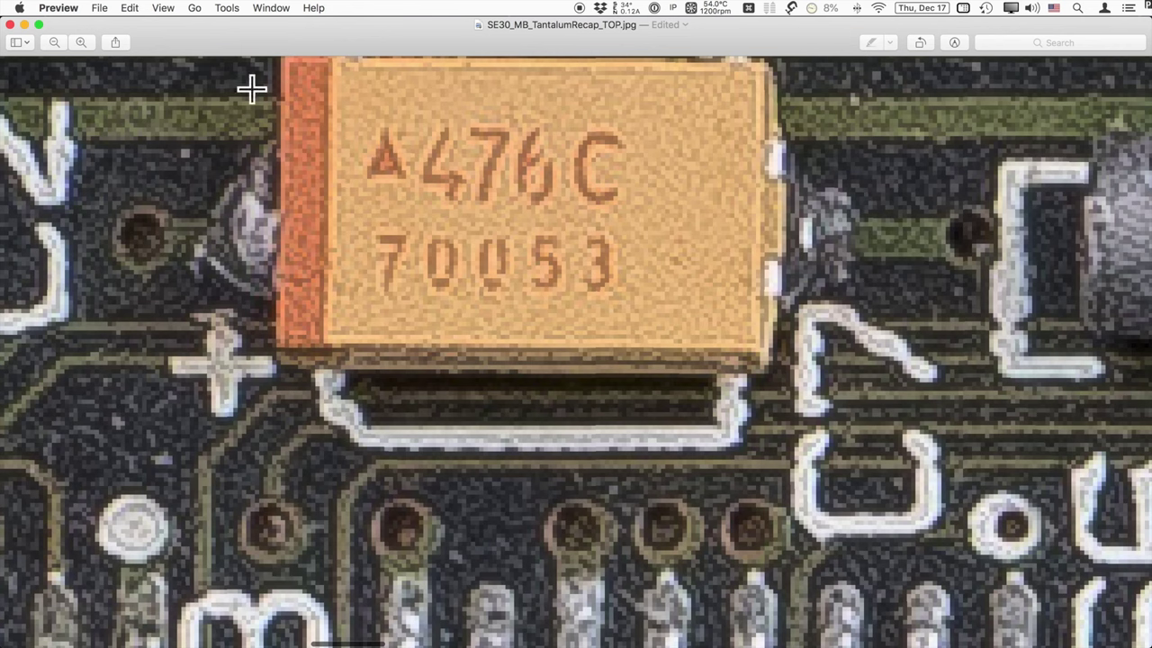
# View the whole tantalum-recapped board and compare it with the photo SE30_MB_ElectrolyticRecap_TOP.jpg
pyautogui.click(51, 41)
pyautogui.click(51, 42)
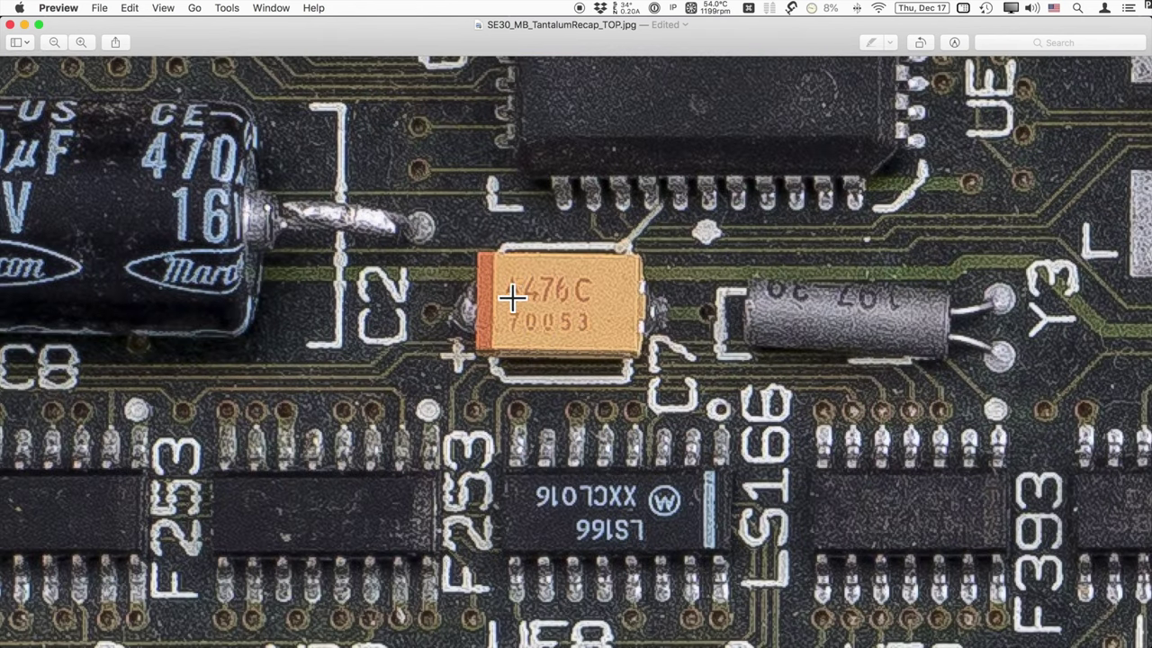
pyautogui.scroll(3, 379, 183)
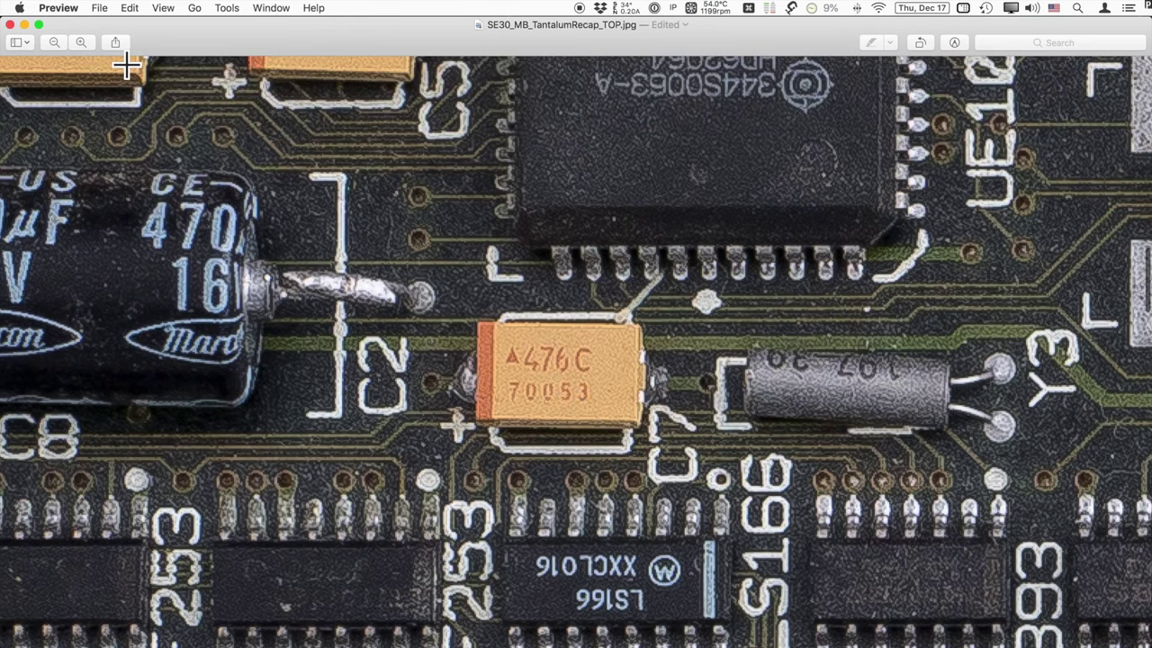
pyautogui.click(52, 42)
pyautogui.click(52, 42)
pyautogui.click(52, 42)
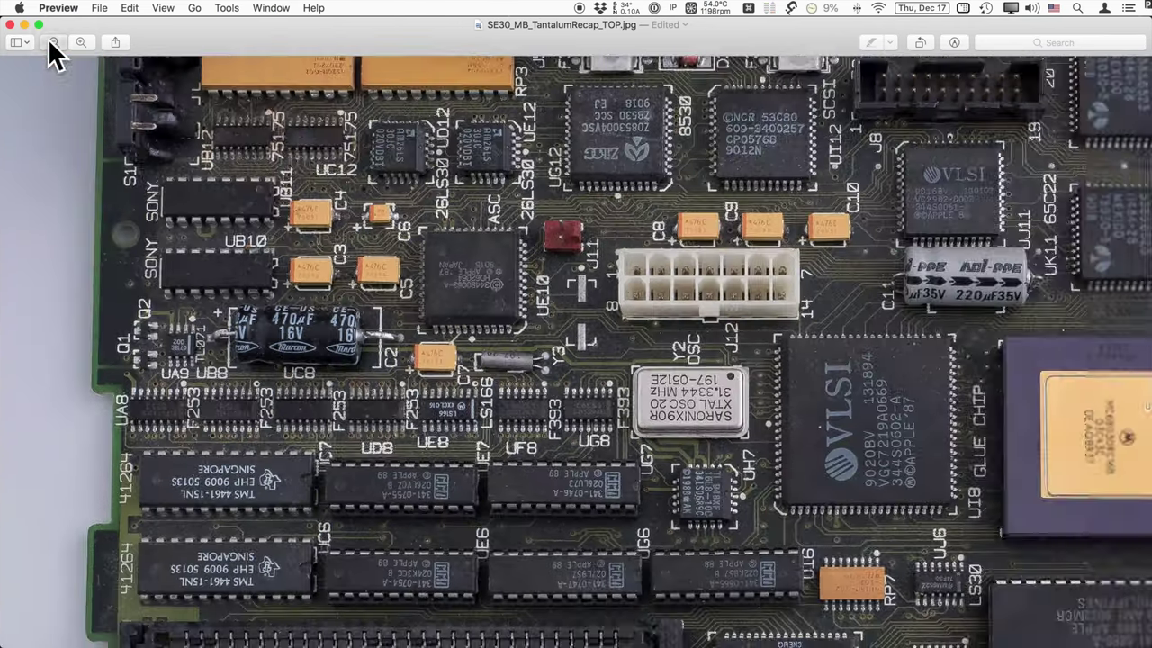
pyautogui.click(53, 42)
pyautogui.click(52, 42)
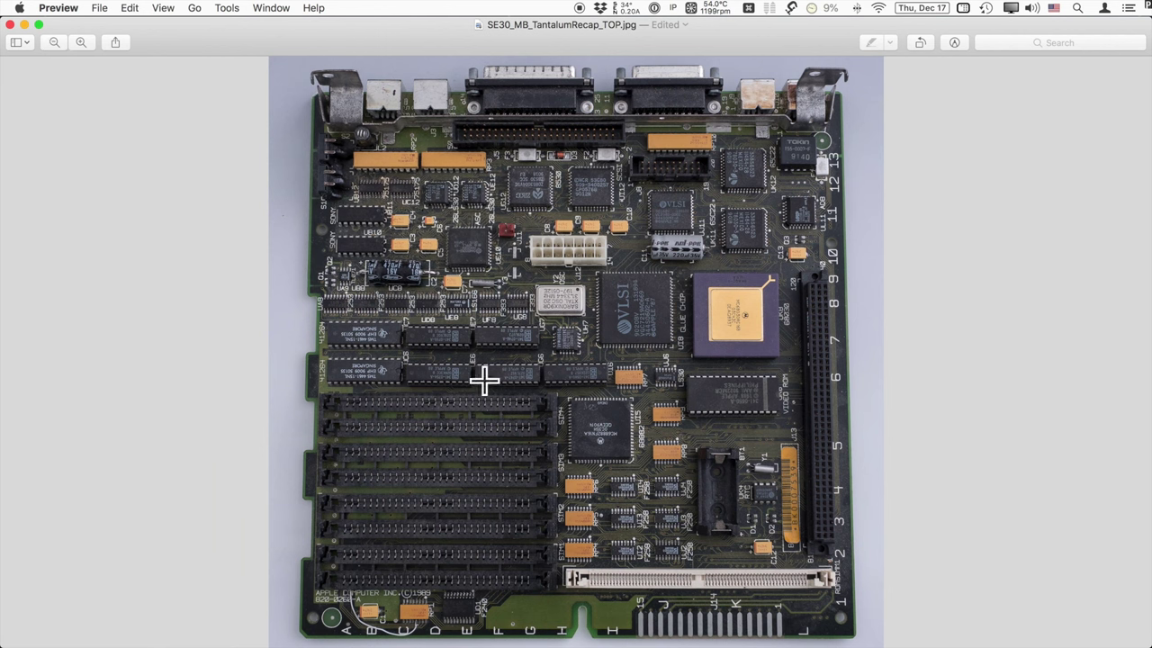
pyautogui.press('Down')
pyautogui.press('Down')
pyautogui.press('Down')
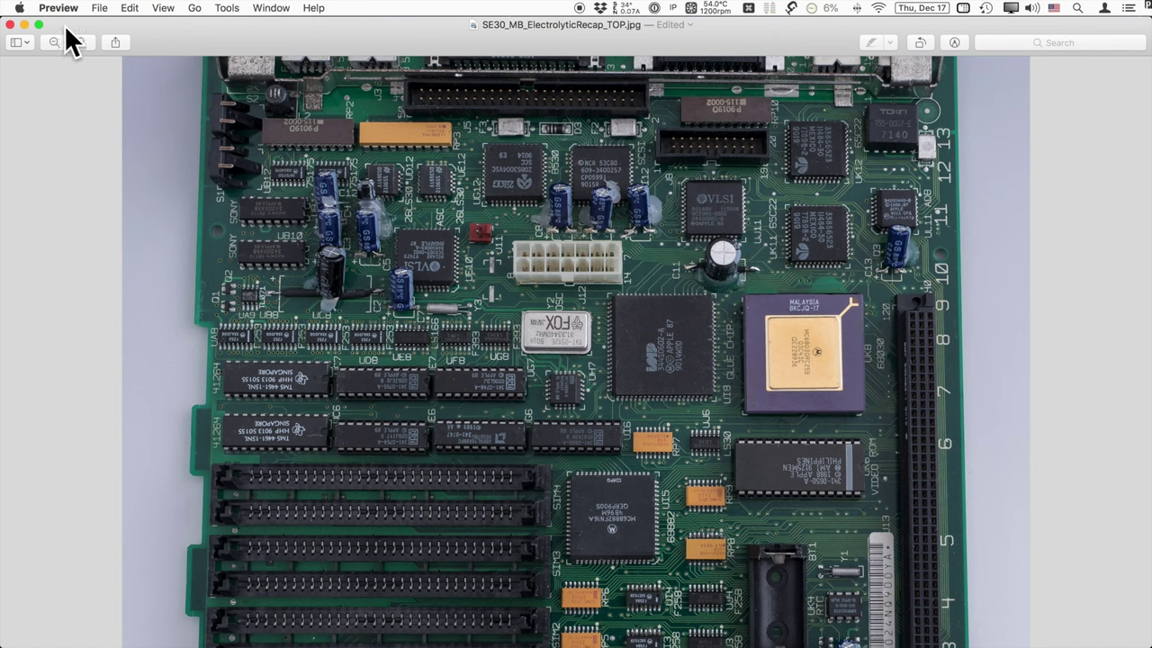
# Return to SE30_MB_TantalumRecap_TOP.jpg and look over the tantalum capacitors across the upper part of the board
pyautogui.press('super+grave')
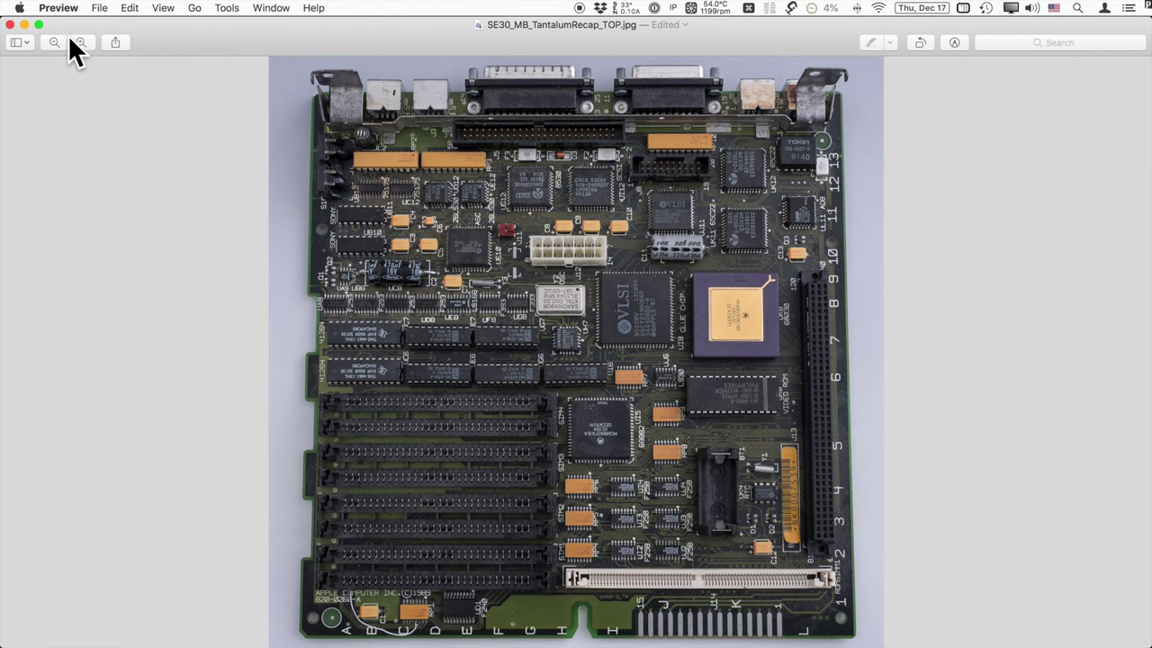
pyautogui.click(80, 43)
pyautogui.scroll(3, 256, 211)
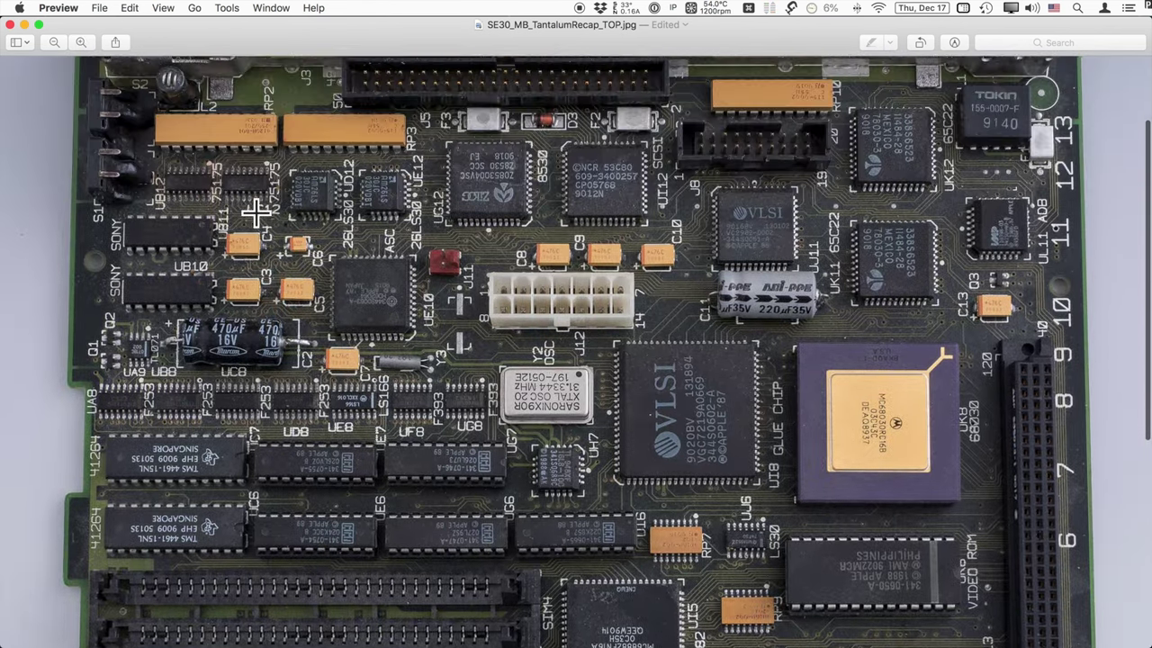
pyautogui.scroll(3, 257, 212)
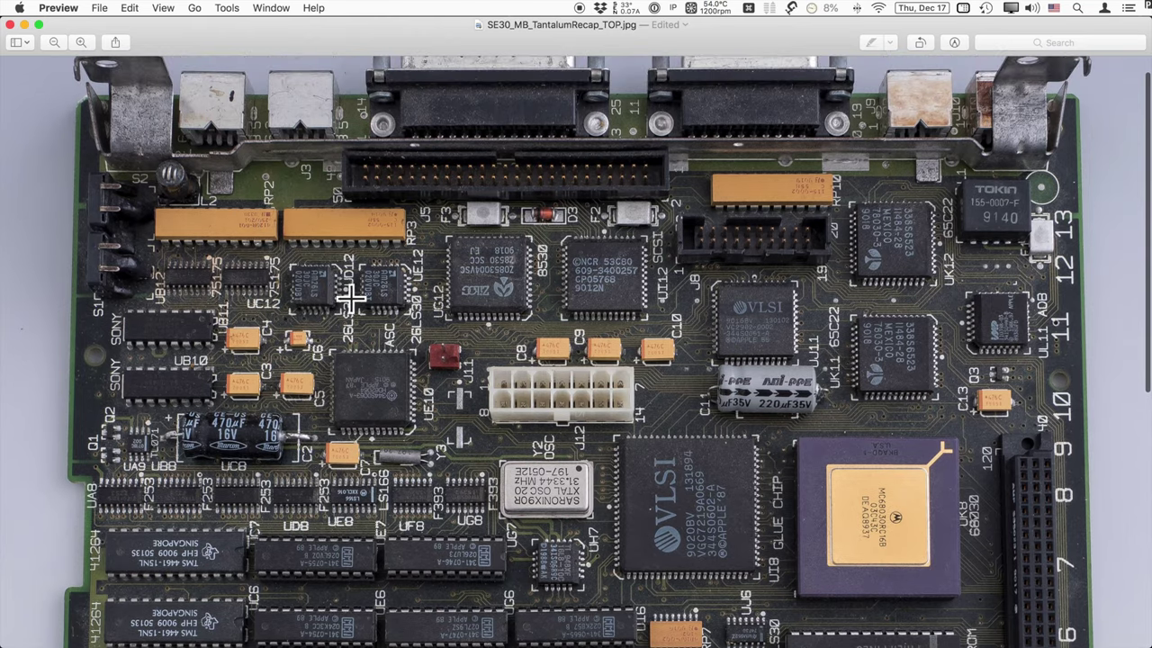
pyautogui.scroll(-1, 350, 297)
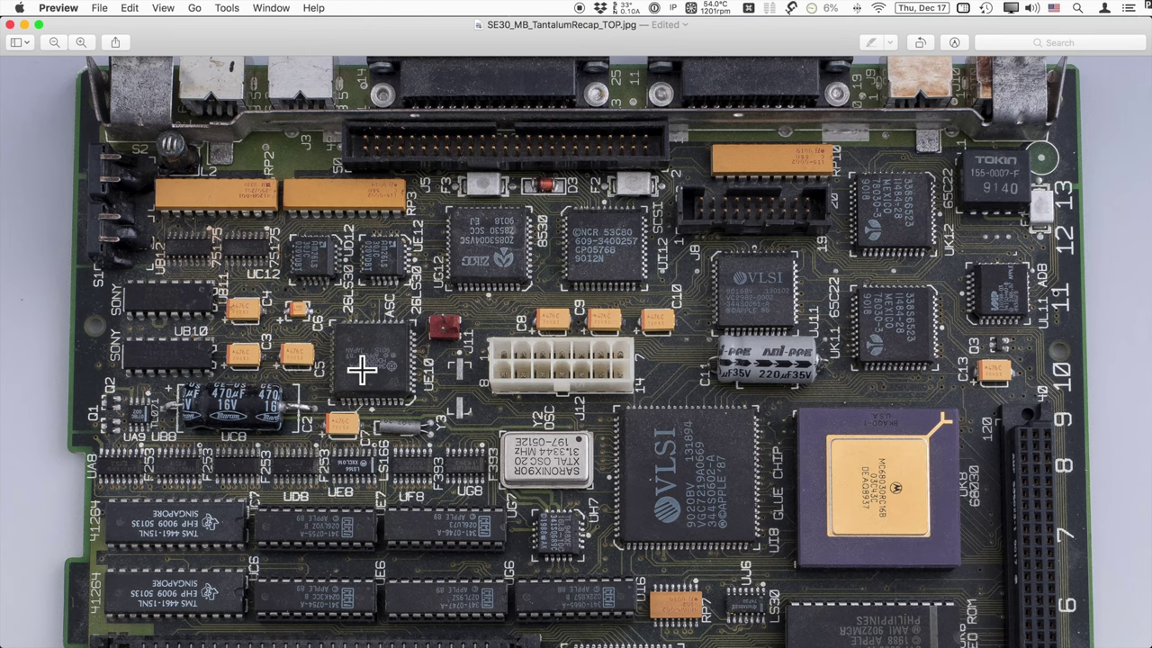
pyautogui.scroll(-4, 342, 378)
pyautogui.scroll(-2, 362, 369)
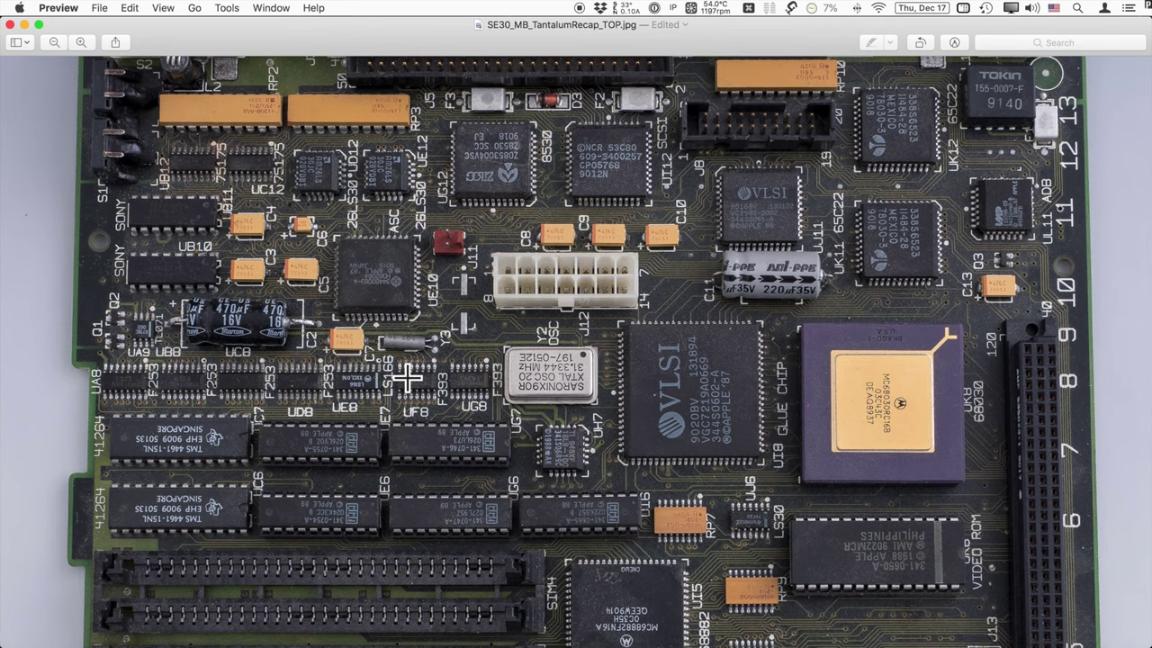
pyautogui.scroll(-3, 406, 378)
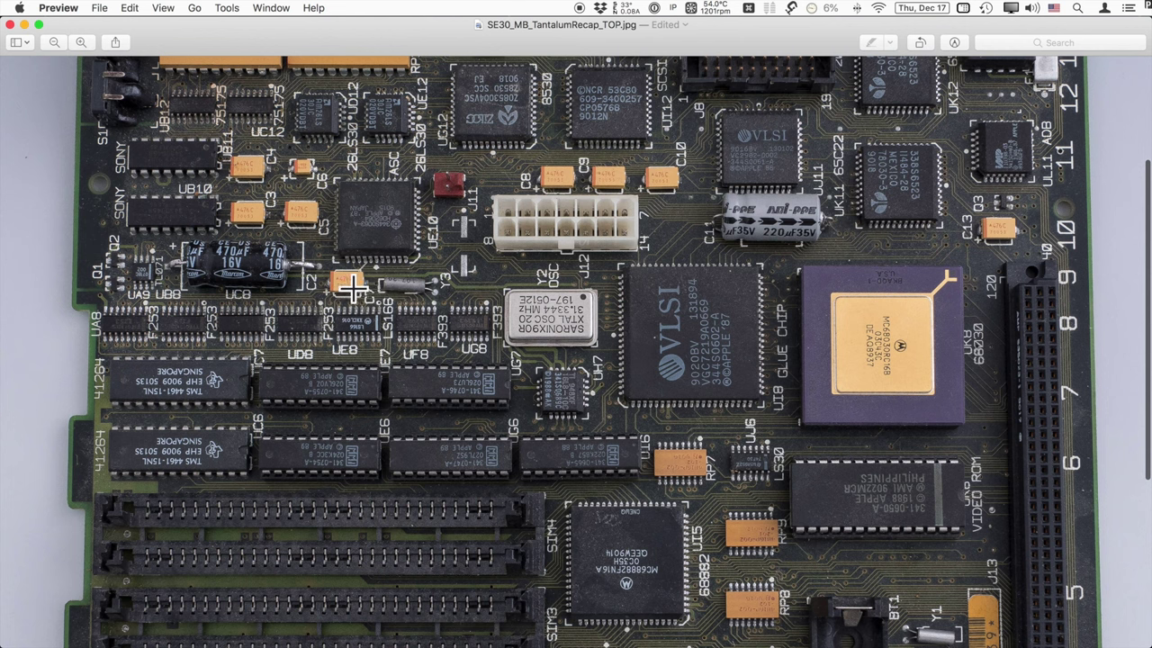
# Inspect the 476C marking near C7, and view the capacitors C3 to C10 in the wider board view
pyautogui.click(81, 42)
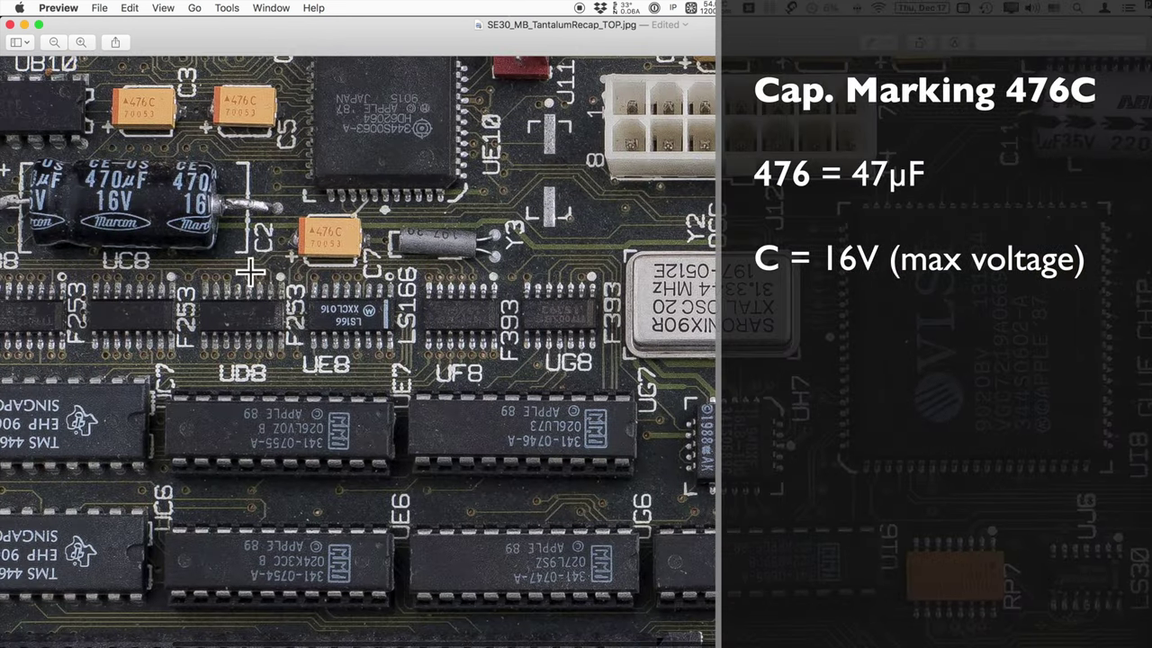
pyautogui.click(54, 42)
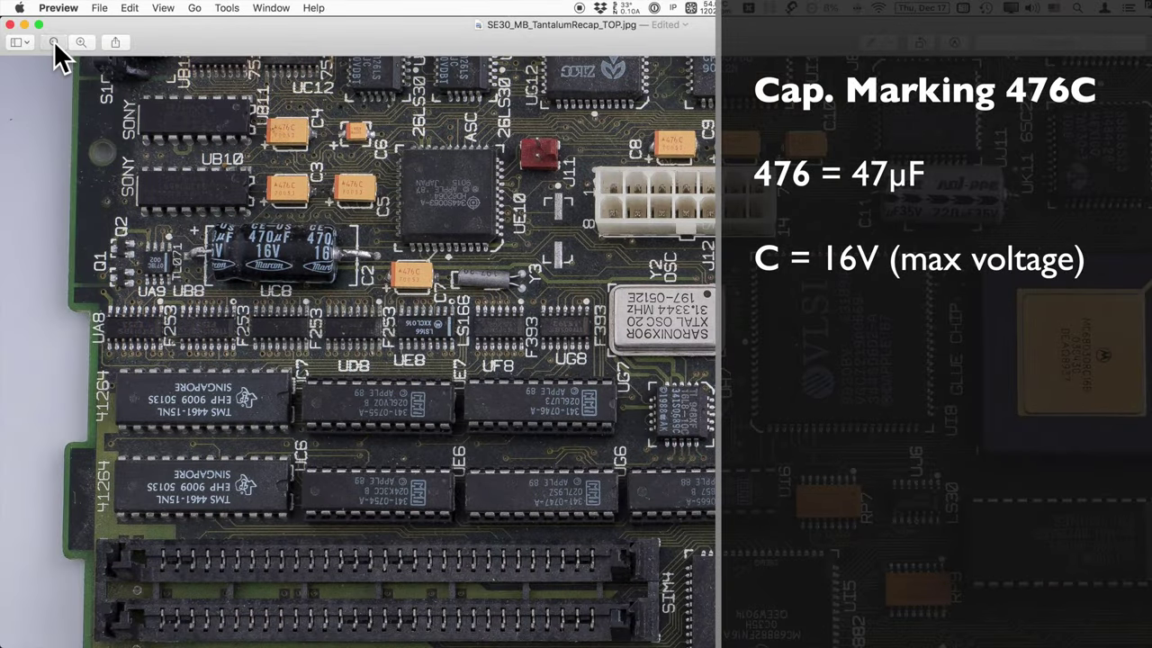
pyautogui.click(54, 42)
pyautogui.click(54, 42)
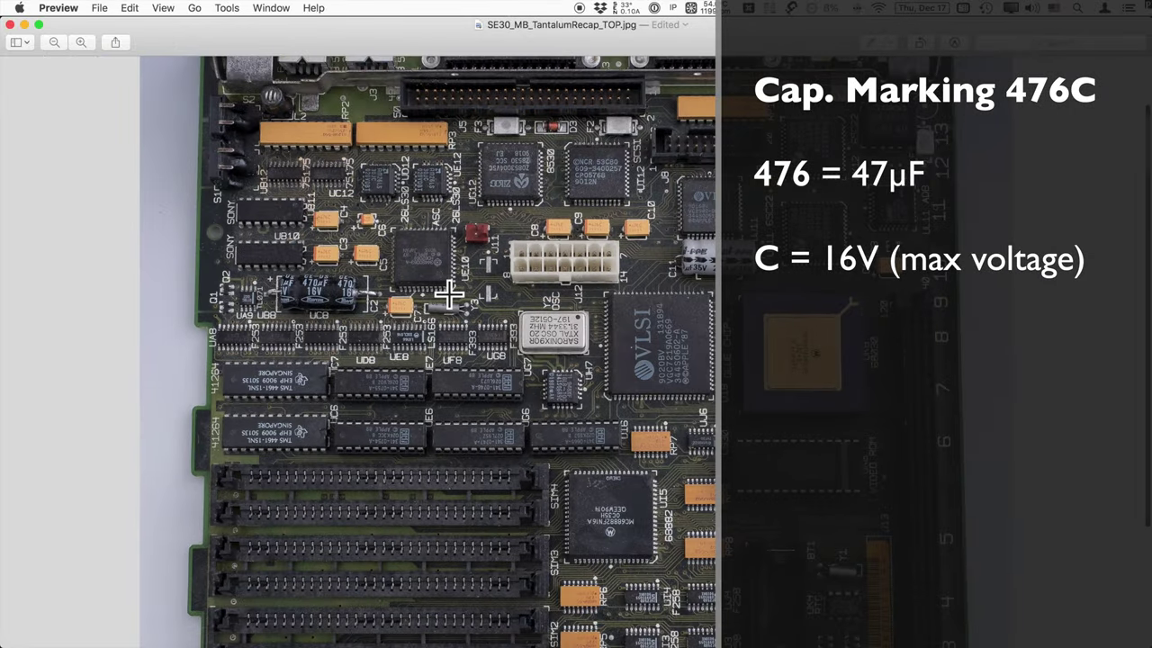
pyautogui.scroll(3, 448, 293)
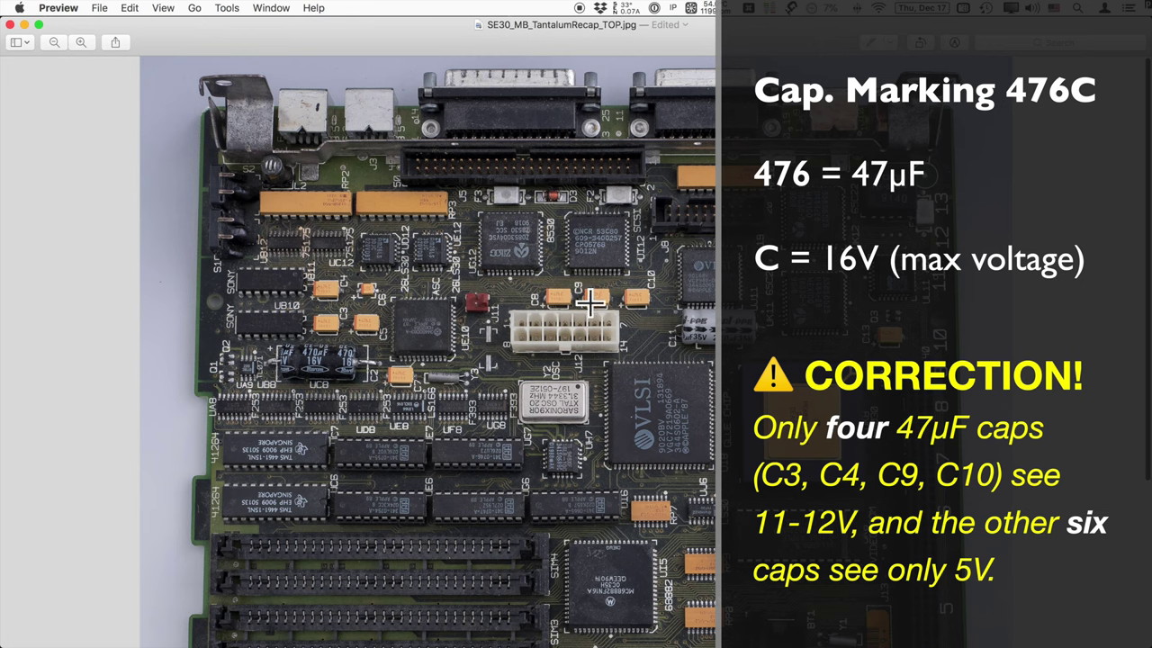
pyautogui.scroll(-2, 530, 399)
pyautogui.scroll(2, 530, 381)
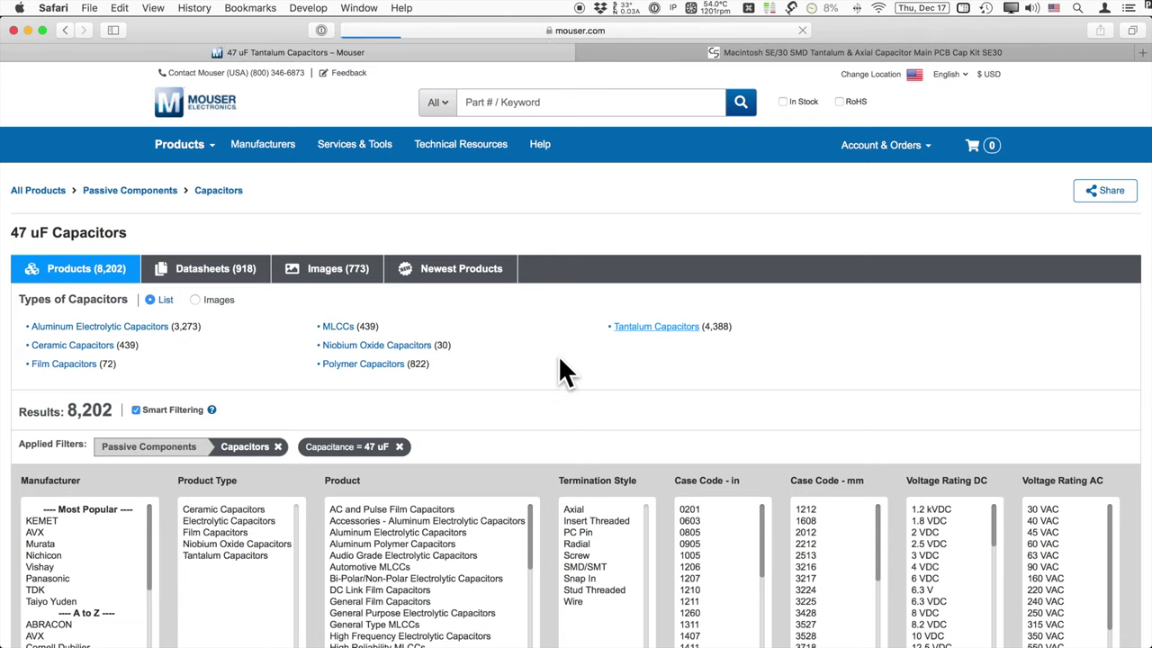
# On Mouser, narrow the 47 uF tantalum capacitors to the Solid SMD type
pyautogui.scroll(-1, 543, 329)
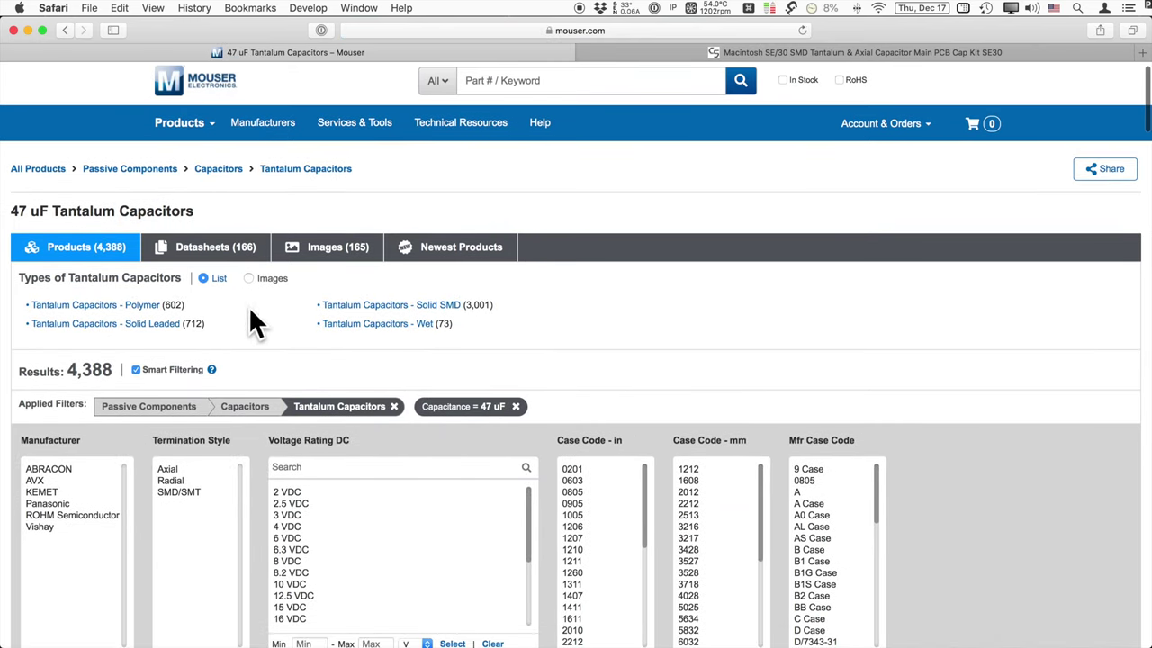
pyautogui.click(429, 306)
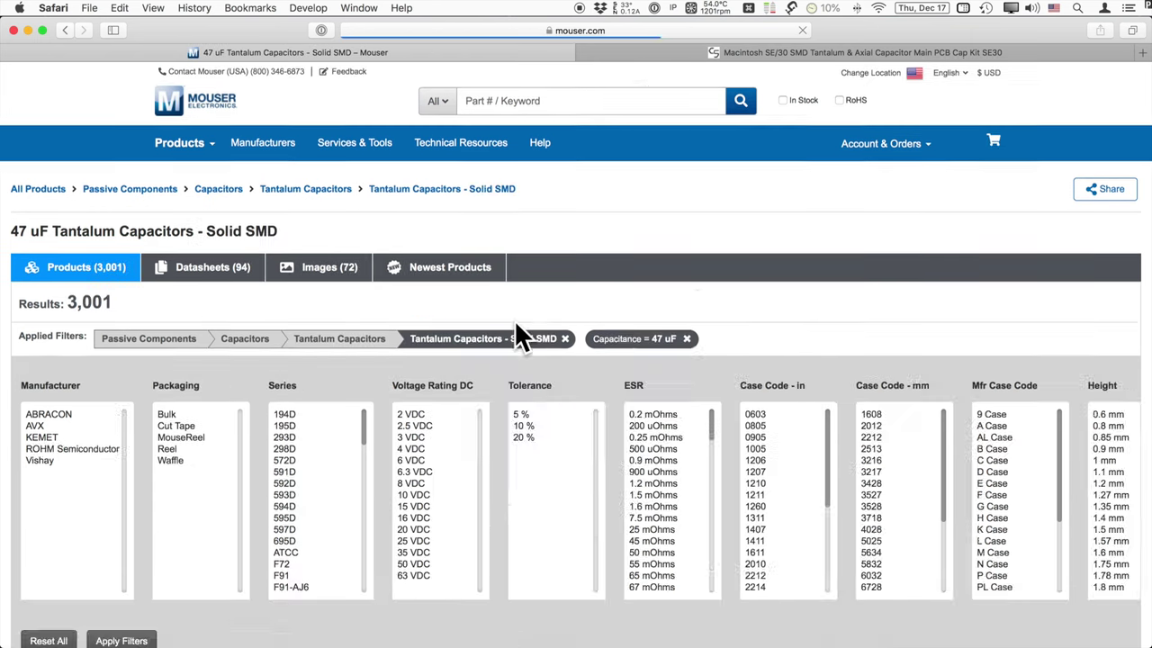
pyautogui.scroll(-3, 599, 347)
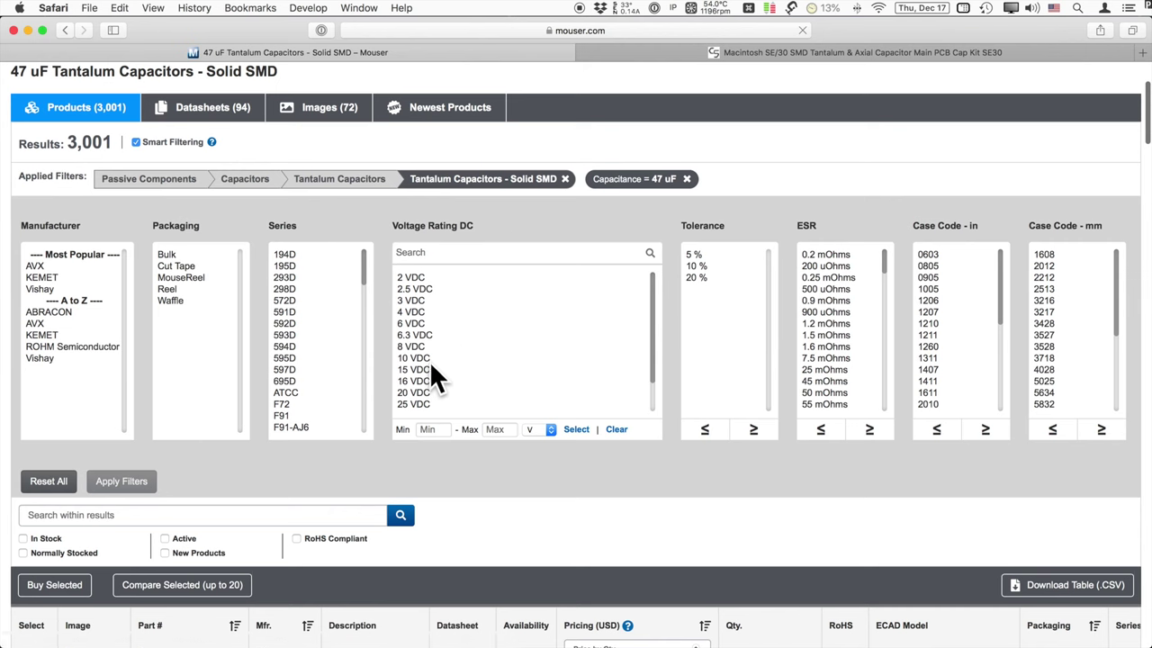
# Filter the solid SMD capacitors to 16 VDC, 20 % tolerance, In Stock and Active, checking the board photo in Preview along the way
pyautogui.click(460, 381)
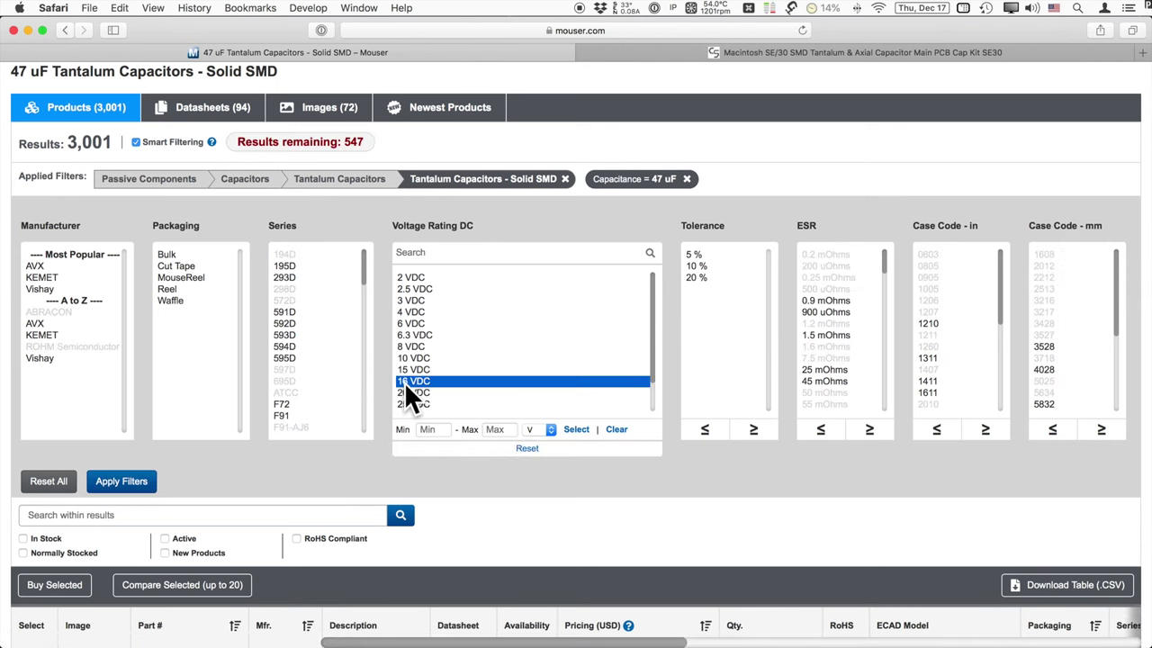
pyautogui.press('super+Tab')
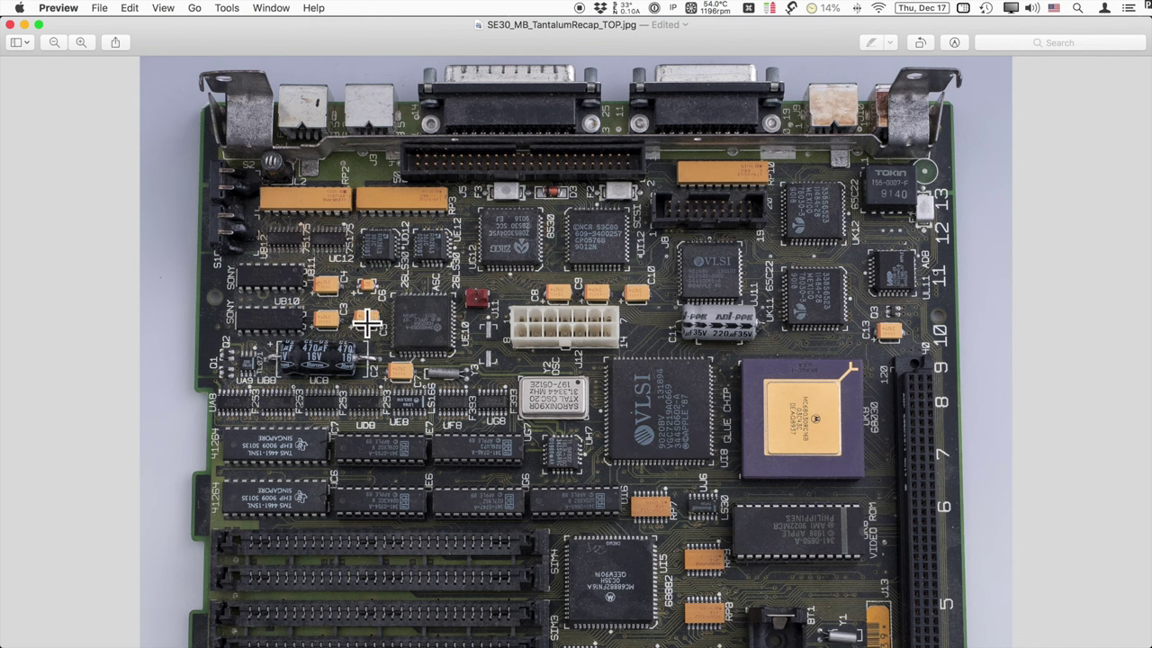
pyautogui.press('super+Tab')
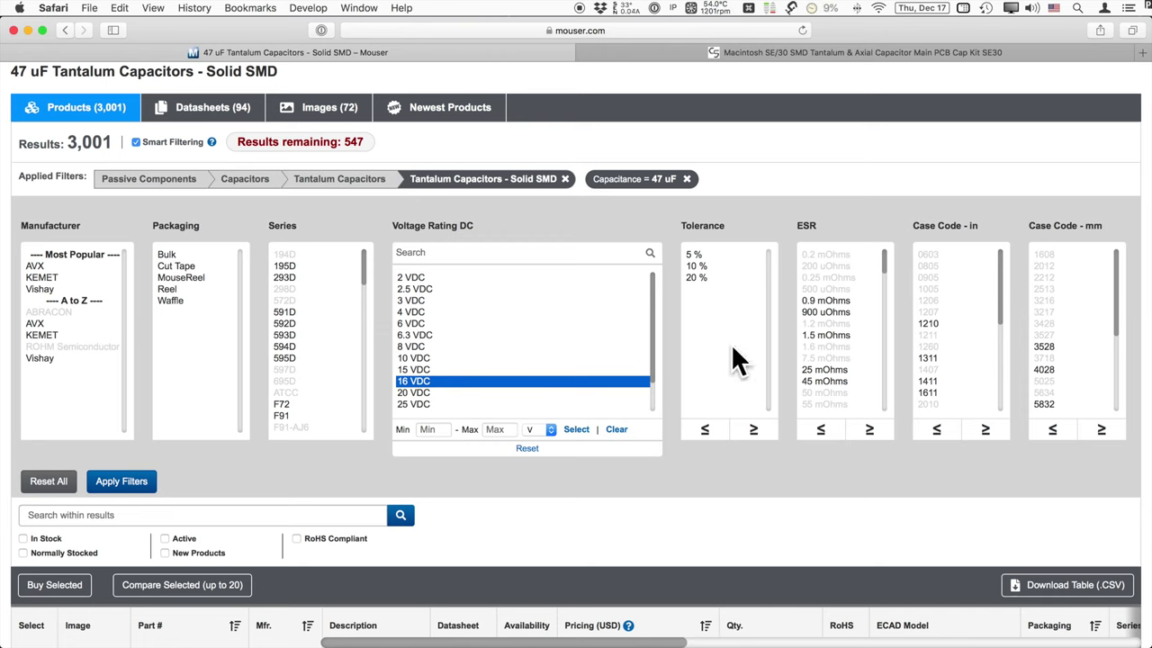
pyautogui.click(697, 278)
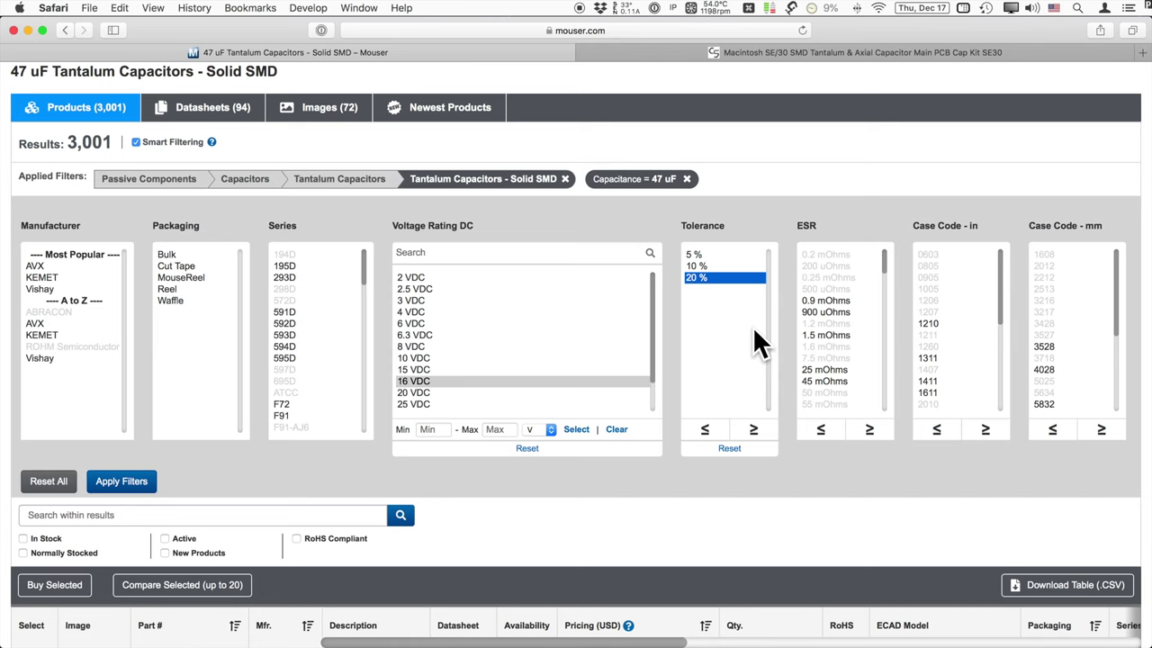
pyautogui.click(24, 538)
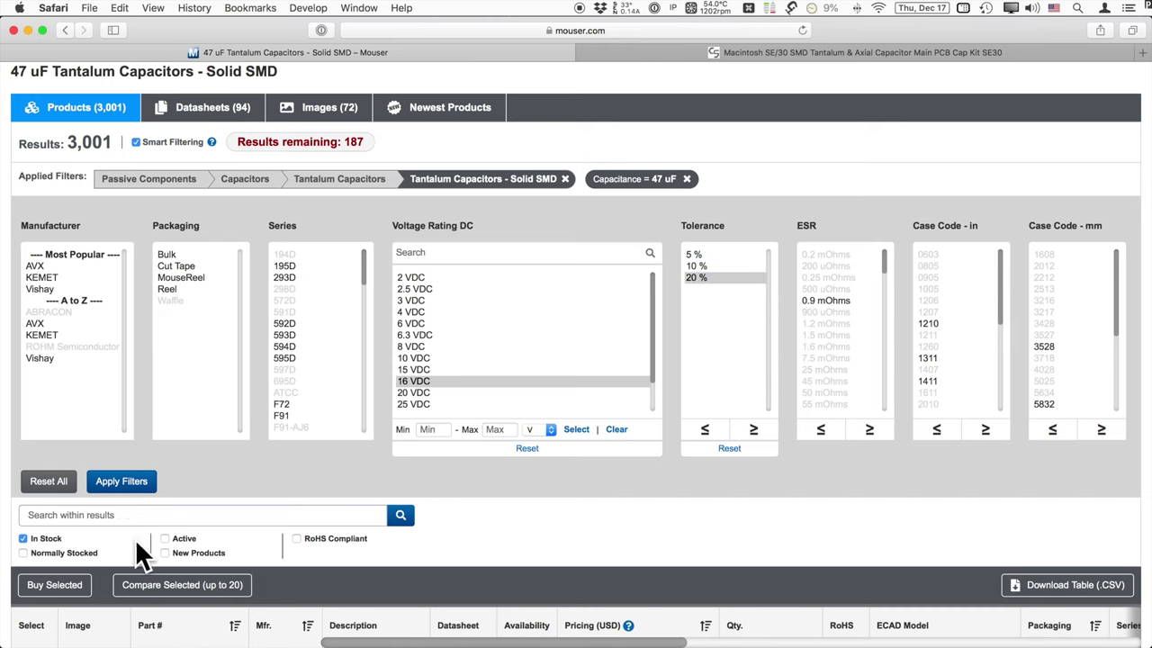
pyautogui.click(165, 538)
pyautogui.hscroll(5, 911, 299)
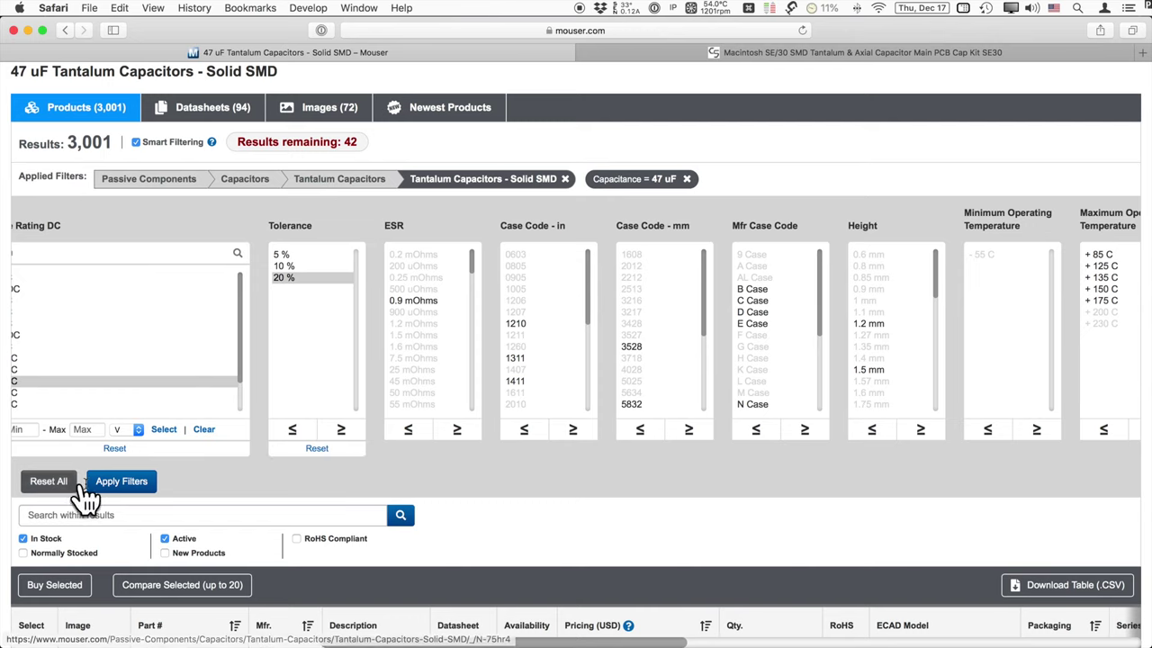
pyautogui.click(109, 482)
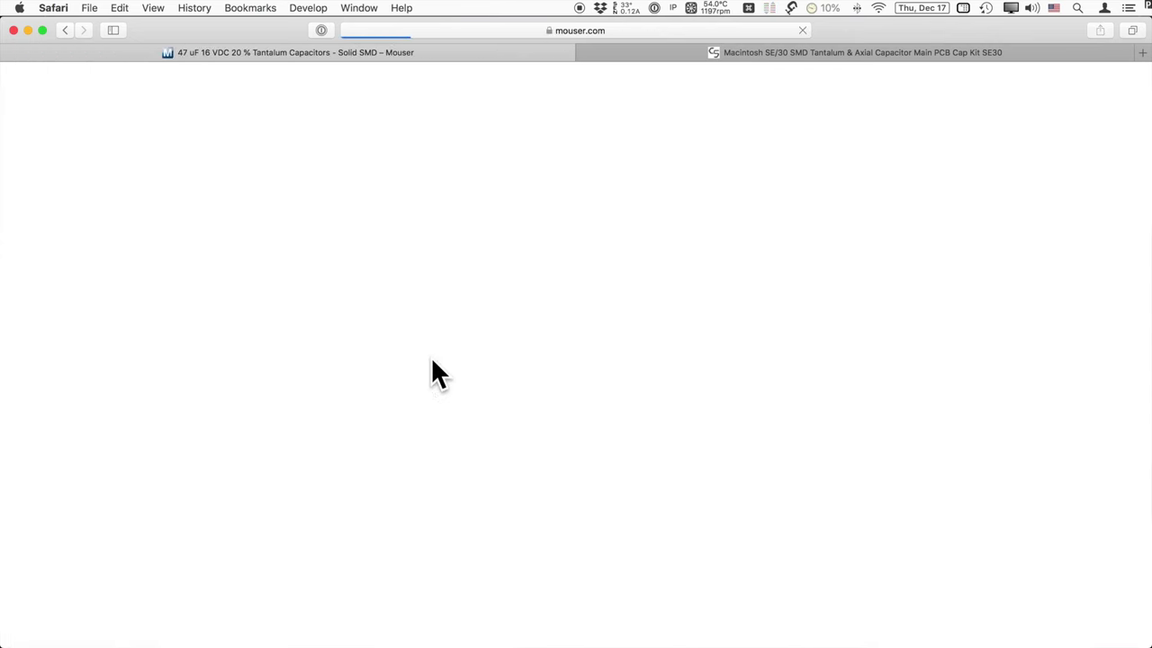
# Look through the filtered 47 uF 16 VDC solid SMD results, comparing part photos, manufacturers, stock and pricing
pyautogui.scroll(-5, 849, 355)
pyautogui.scroll(-5, 821, 351)
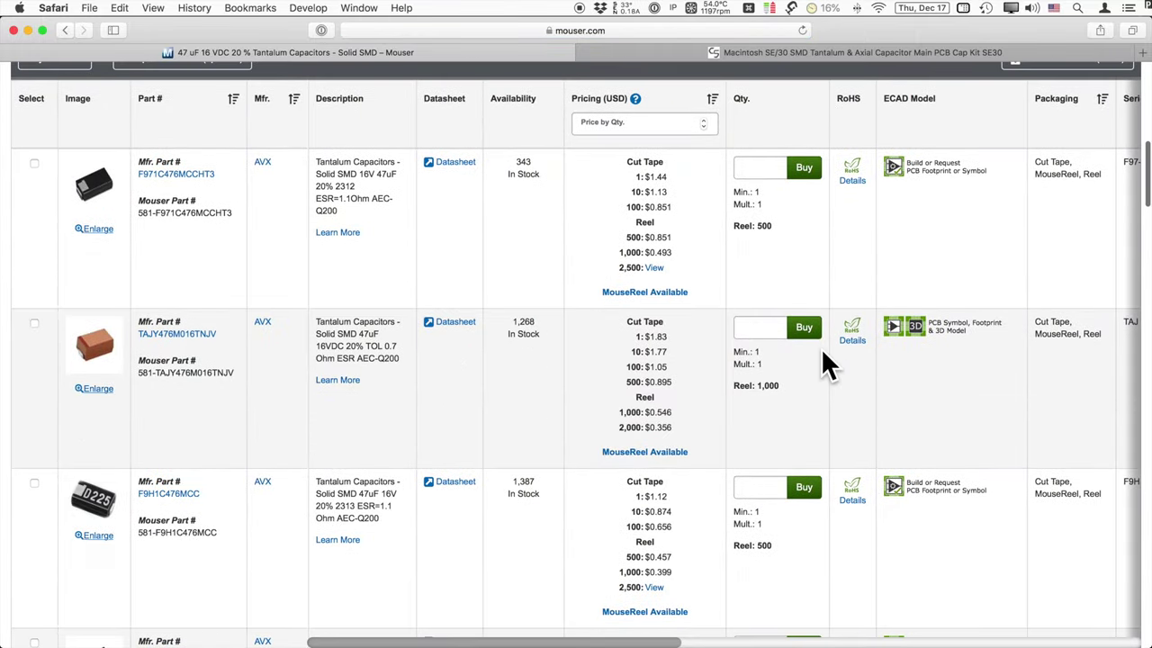
pyautogui.scroll(2, 257, 333)
pyautogui.scroll(-8, 256, 333)
pyautogui.scroll(-5, 256, 331)
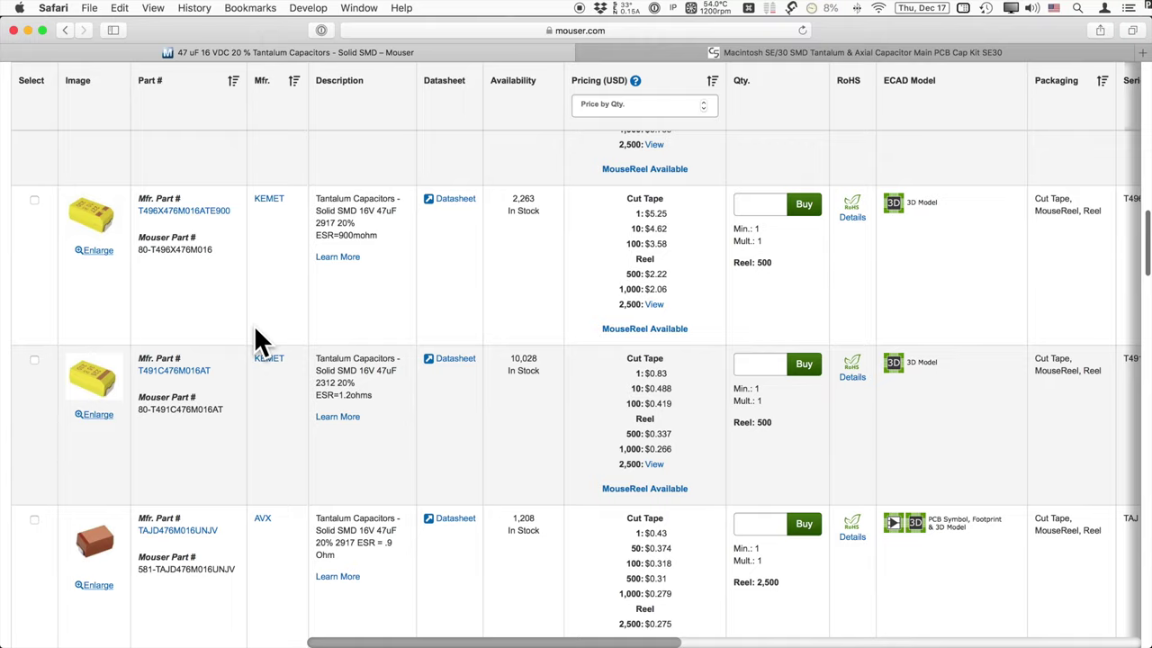
pyautogui.scroll(-5, 256, 332)
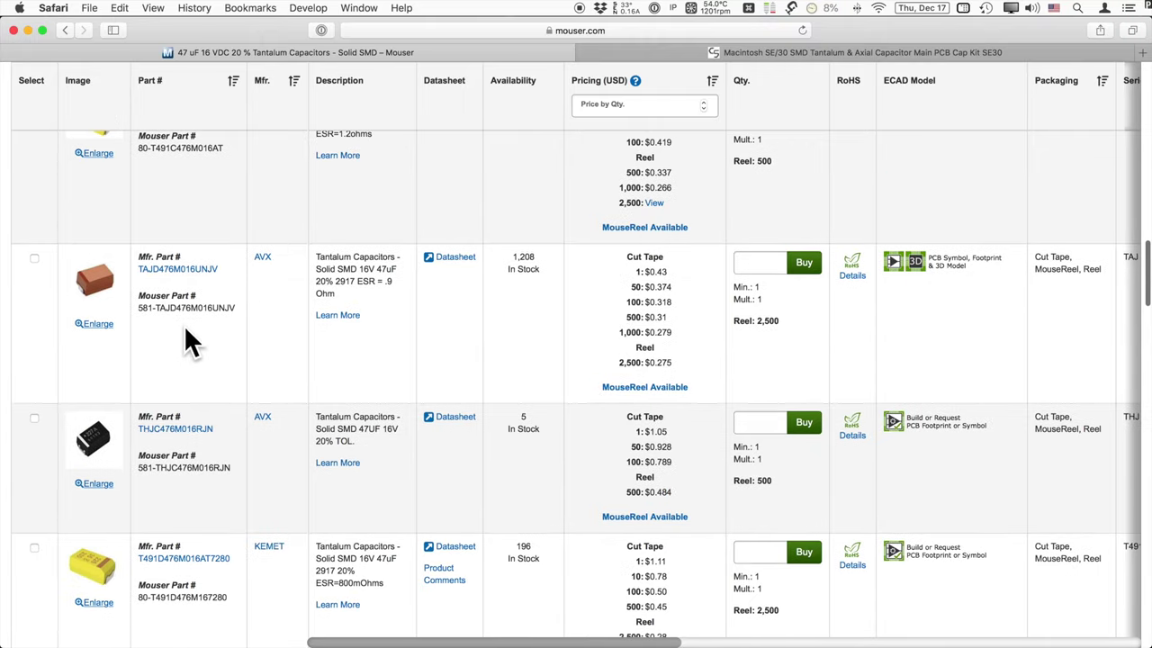
pyautogui.scroll(-5, 198, 342)
pyautogui.scroll(20, 197, 336)
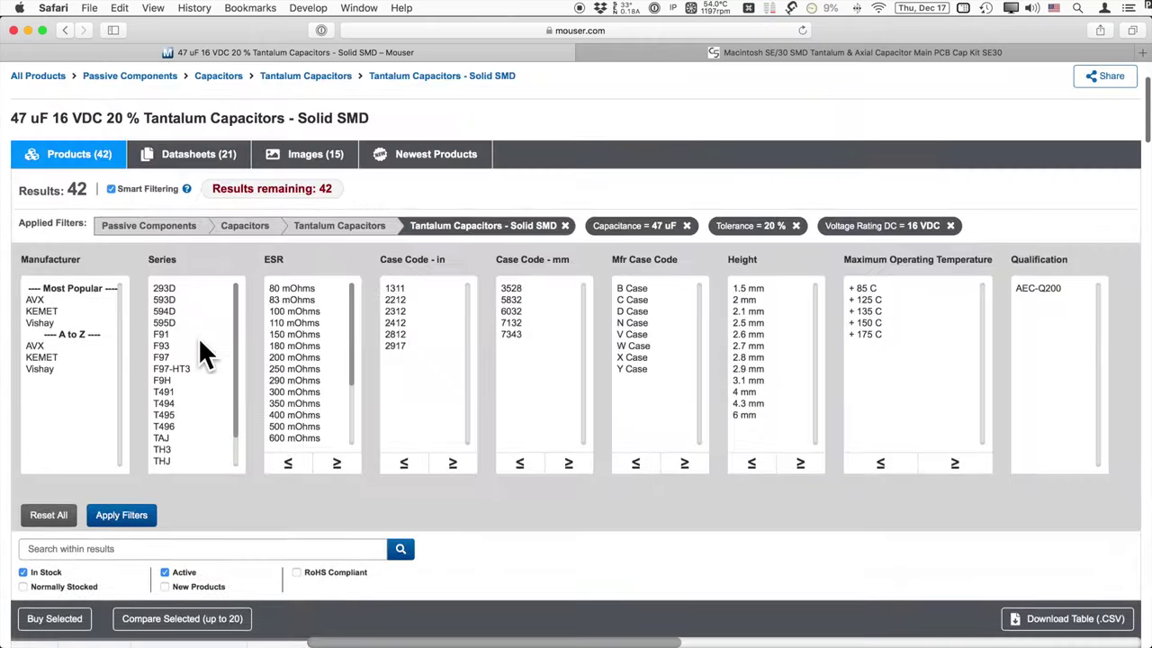
# Filter the results to the manufacturer AVX and open the product page of the TPSD476M016R0200
pyautogui.click(38, 300)
pyautogui.click(120, 516)
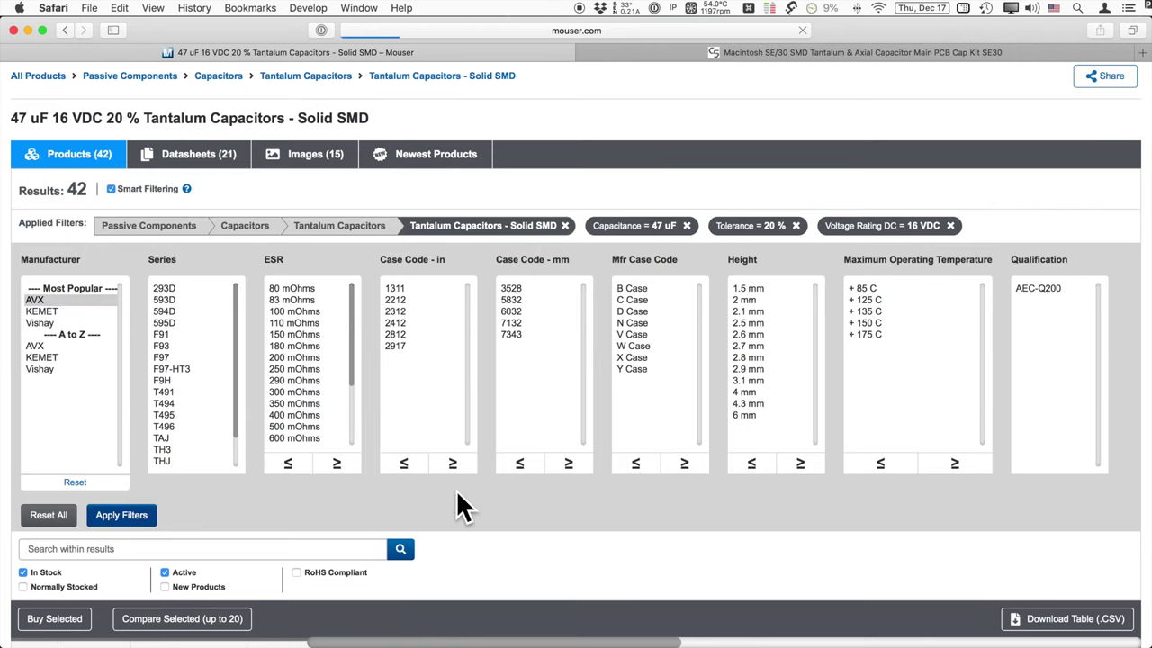
pyautogui.scroll(-10, 226, 460)
pyautogui.click(206, 425)
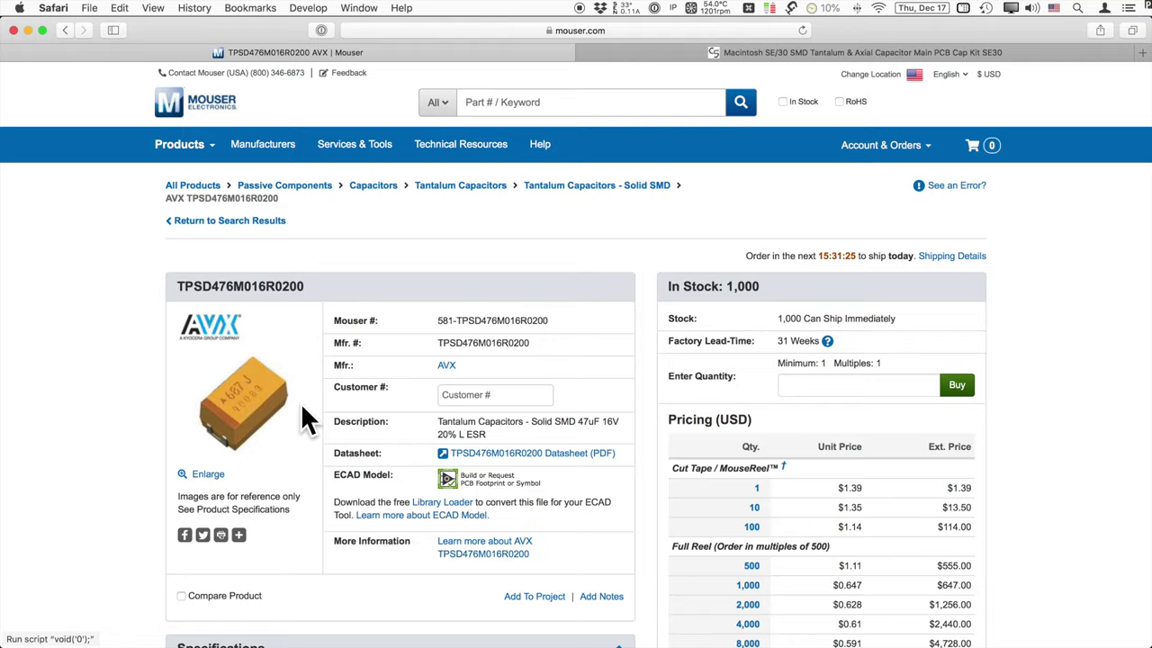
# Search the product page for "47" and check the capacitance and voltage rating in the specifications
pyautogui.scroll(-3, 301, 403)
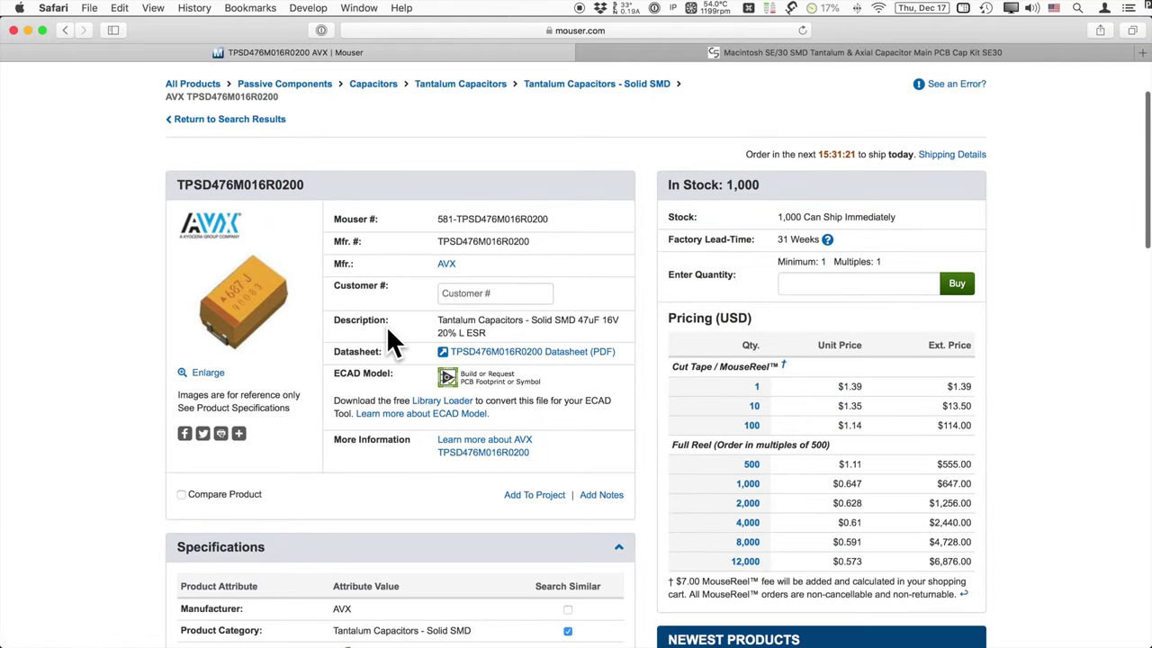
pyautogui.press('super+f')
pyautogui.write('47')
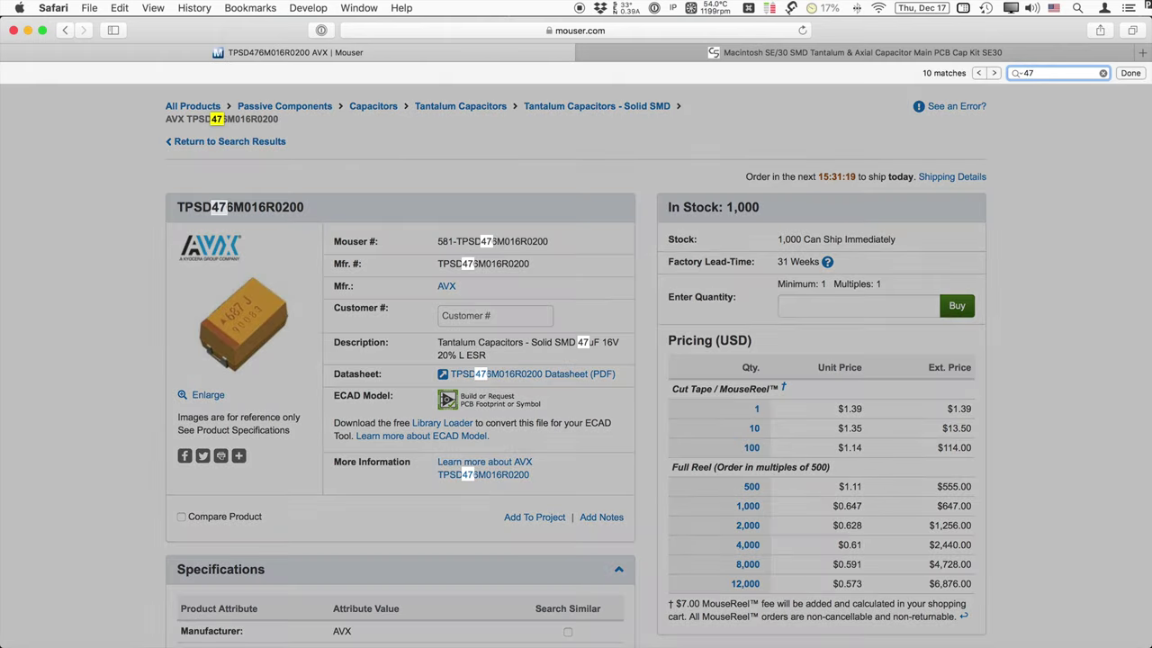
pyautogui.scroll(-5, 405, 504)
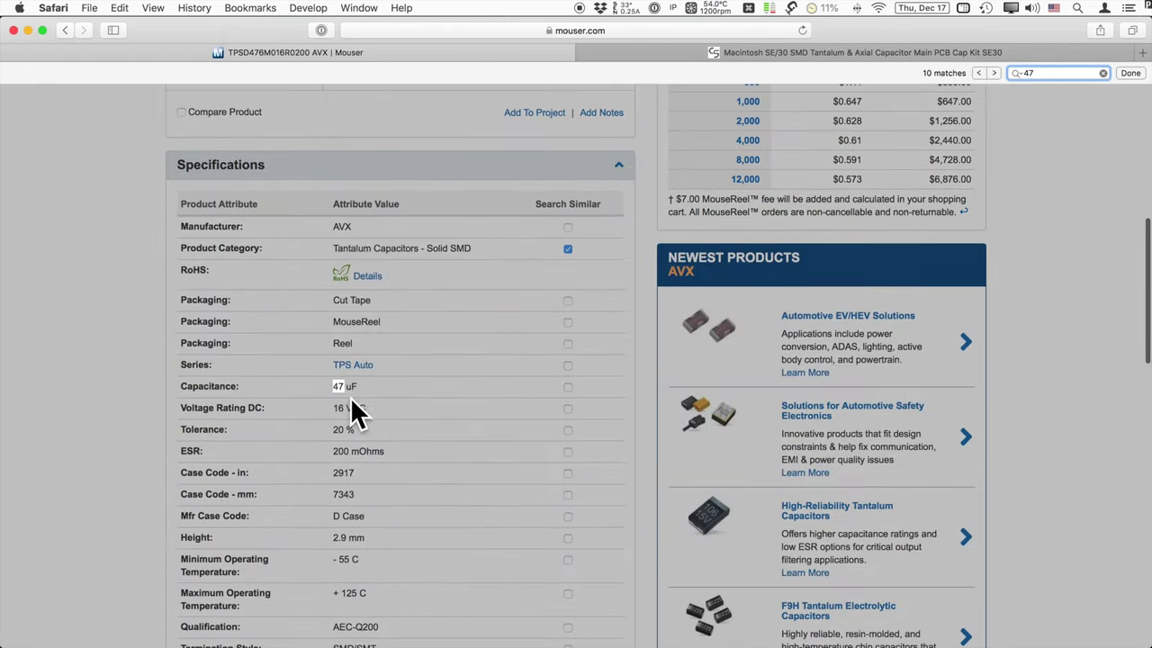
pyautogui.scroll(4, 355, 411)
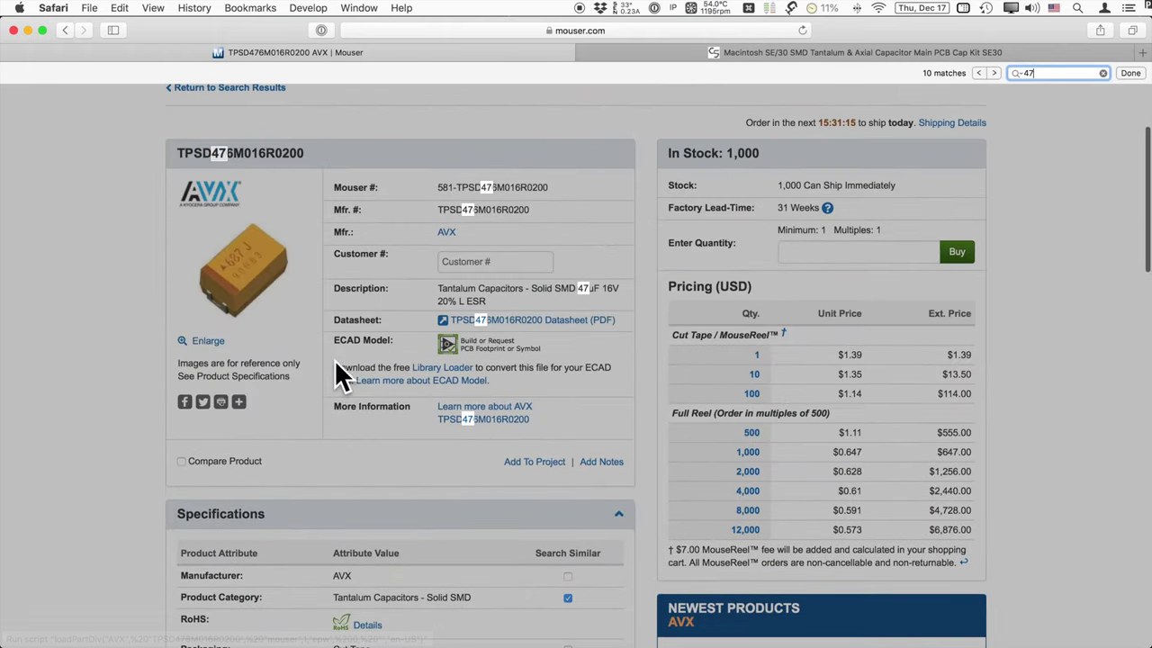
pyautogui.scroll(2, 329, 358)
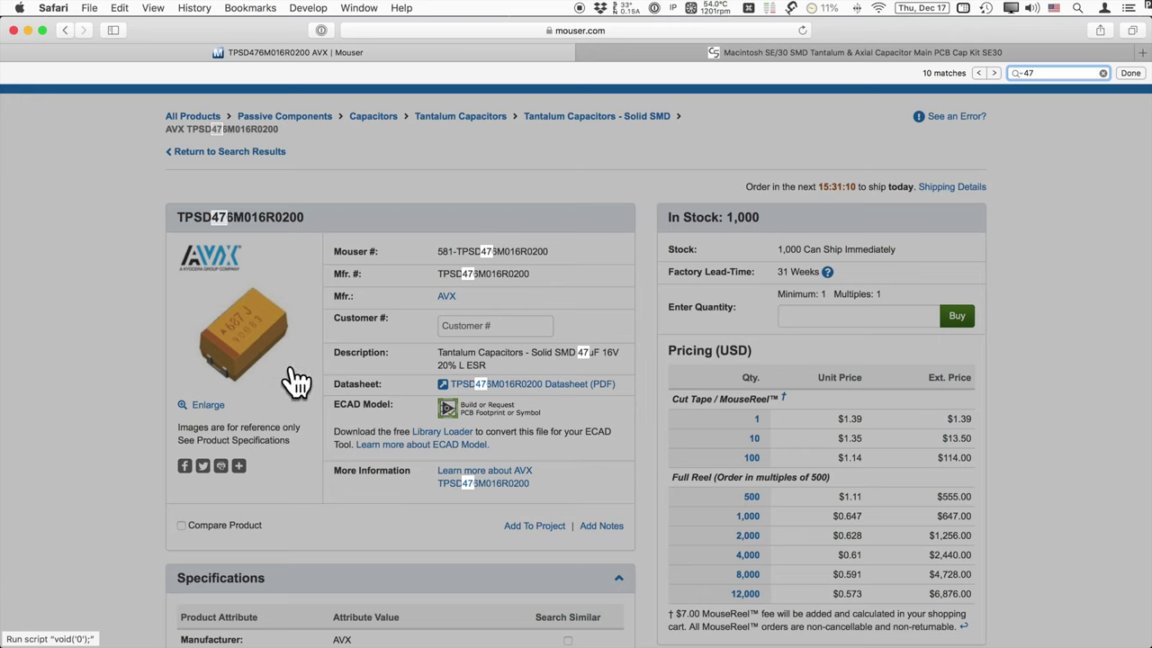
# Open the part's datasheet in a new tab, search it for "derat", and return to the product specifications
pyautogui.keyDown('super'); pyautogui.click(554, 389); pyautogui.keyUp('super')
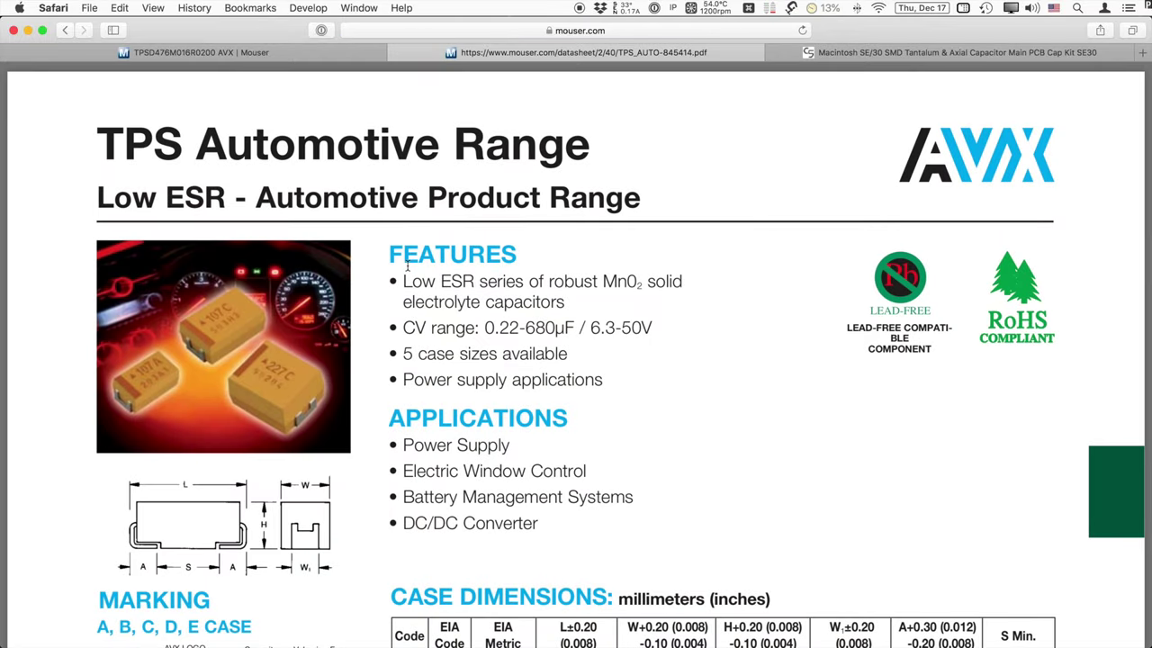
pyautogui.scroll(-3, 407, 263)
pyautogui.press('super+f')
pyautogui.scroll(-10, 204, 281)
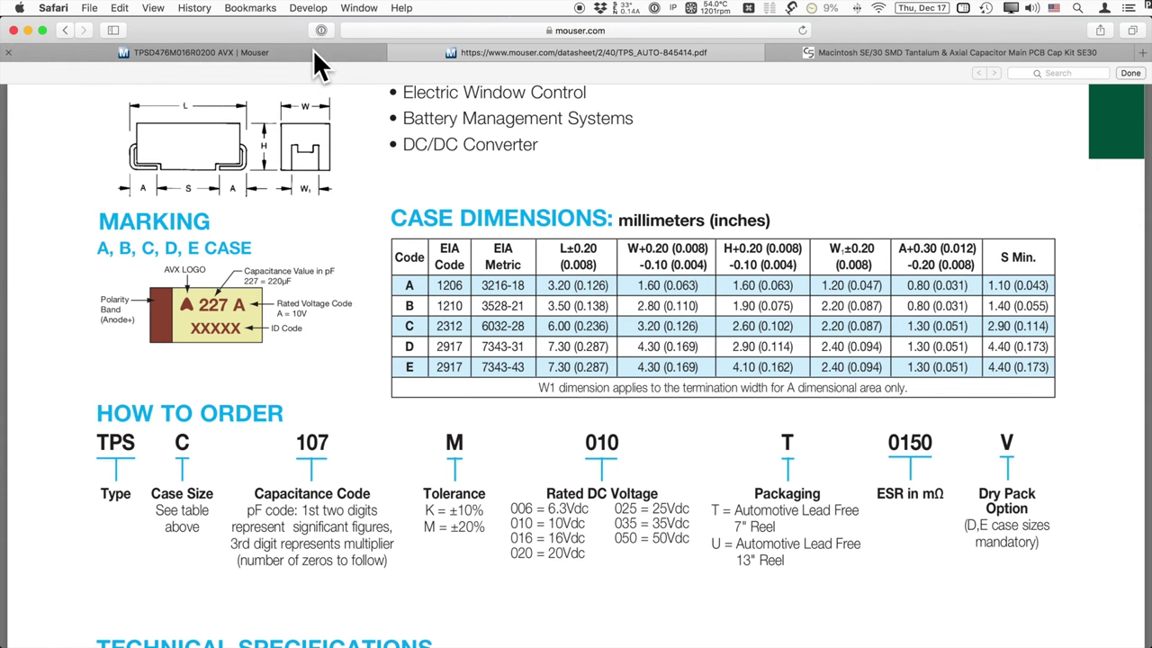
pyautogui.click(353, 54)
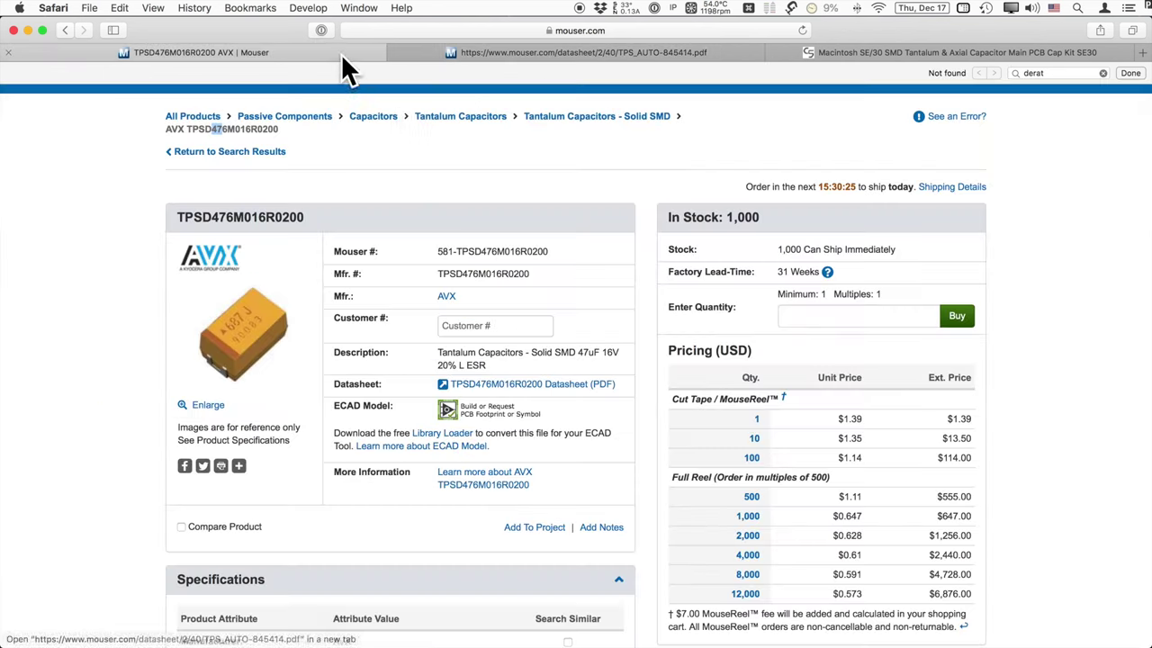
pyautogui.scroll(-5, 450, 221)
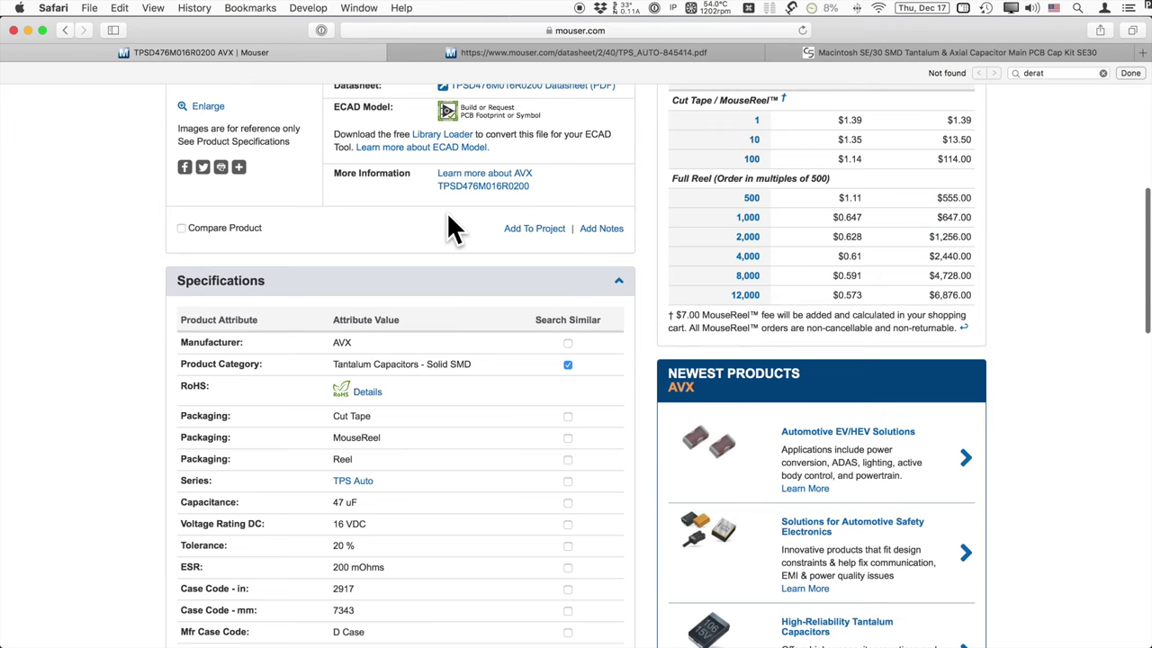
# In the AVX article's Derating section, highlight the 50% recommendation for solid tantalum and the 20% recommendation for polymer capacitors
pyautogui.hotkey('ctrl', 'shift', 'Tab')
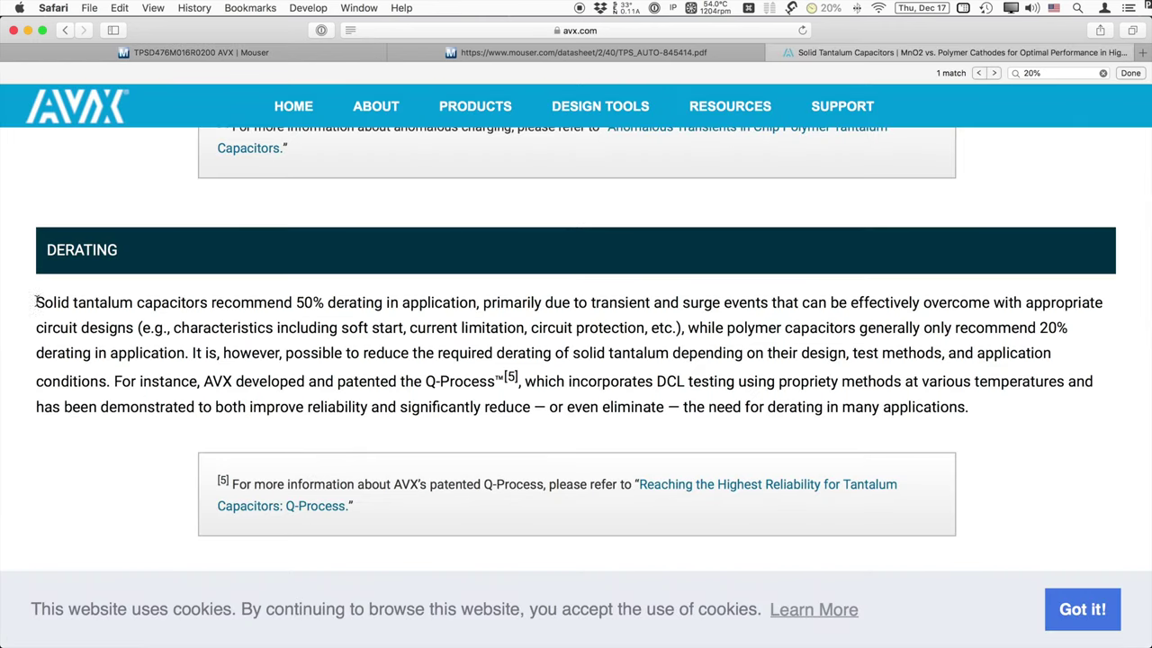
pyautogui.moveTo(36, 301); pyautogui.dragTo(329, 304)
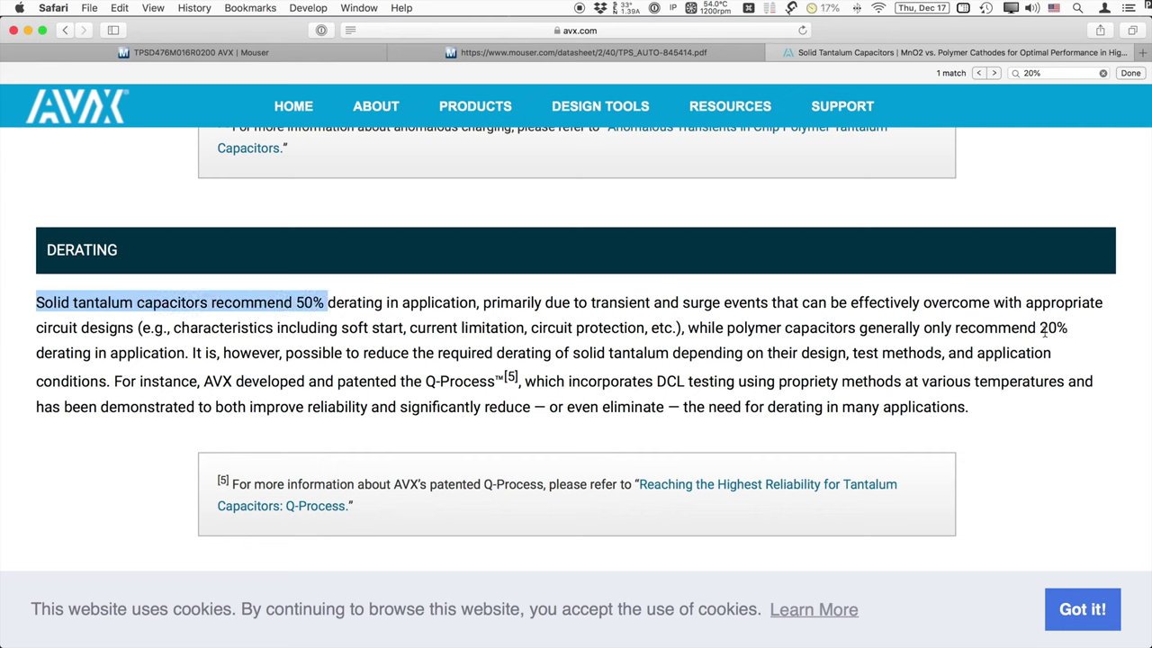
pyautogui.moveTo(729, 329); pyautogui.dragTo(1068, 330)
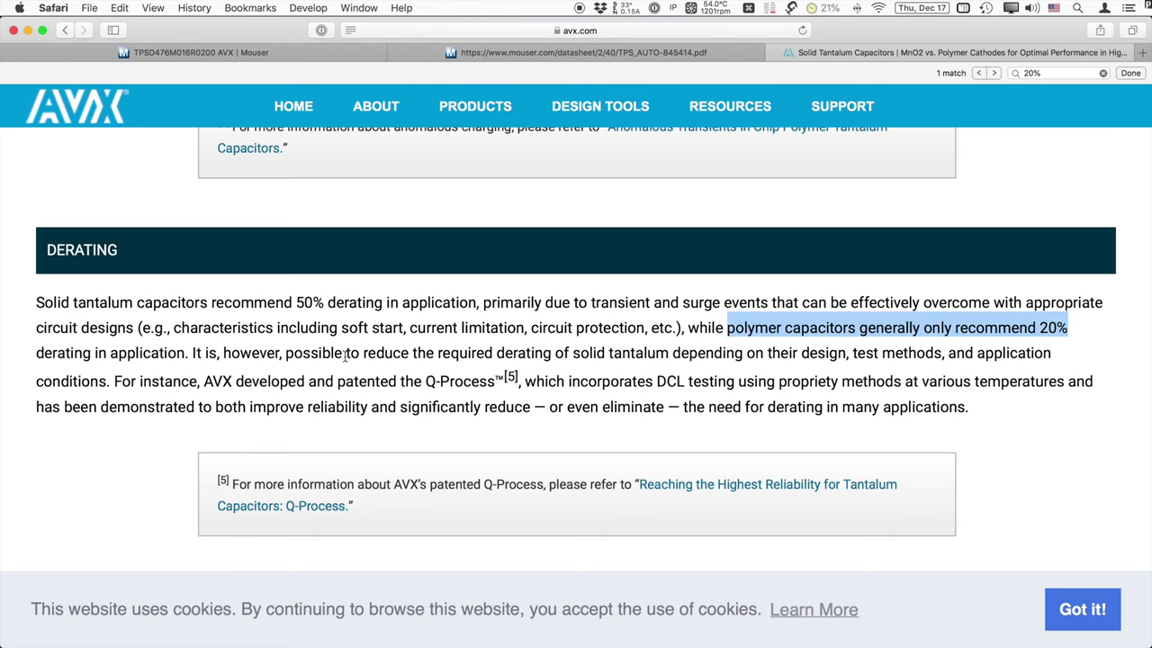
# Highlight the DC voltage rating in the Mouser specifications and check the capacitors in the Preview board photo
pyautogui.click(531, 53)
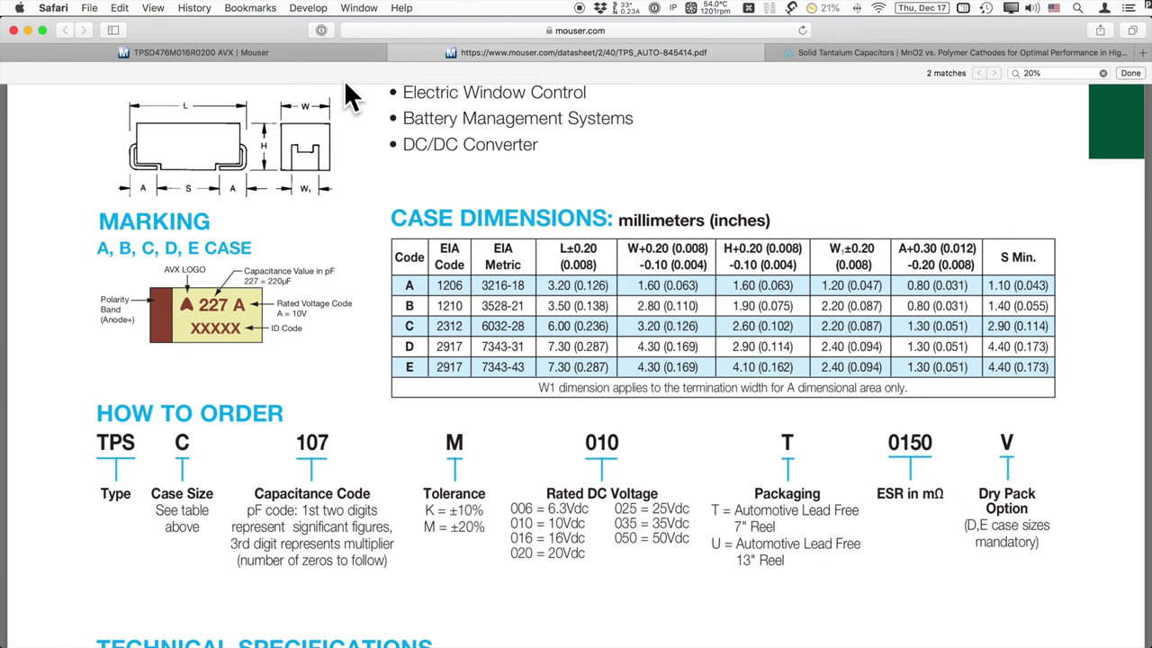
pyautogui.click(336, 53)
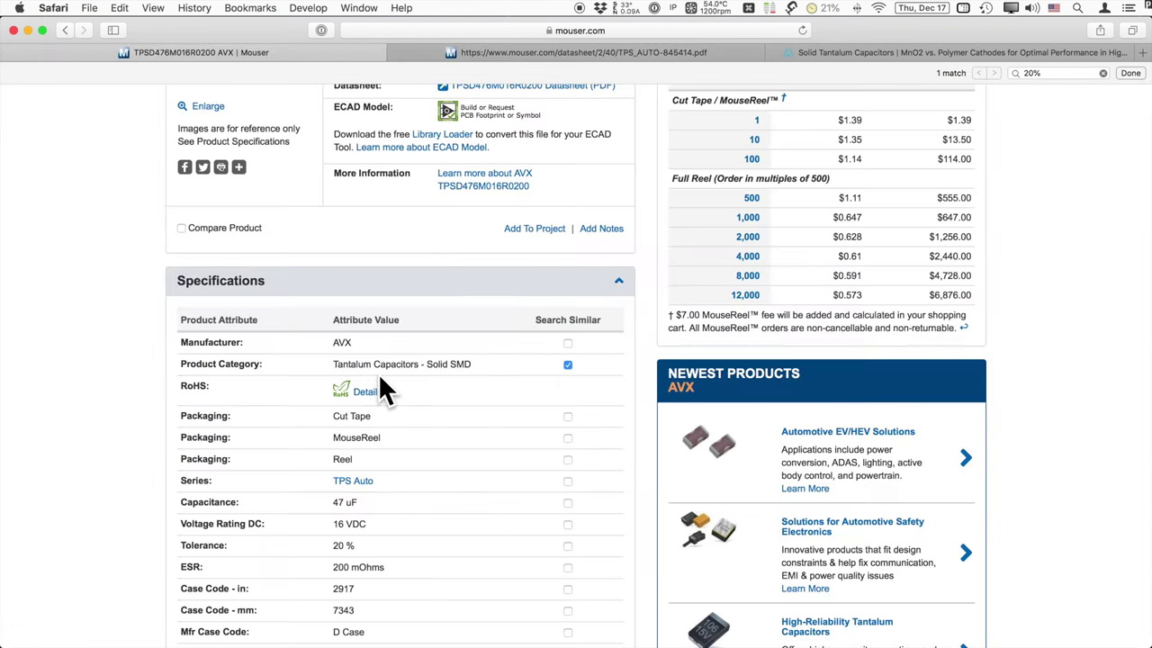
pyautogui.scroll(-3, 378, 387)
pyautogui.moveTo(333, 404); pyautogui.dragTo(370, 404)
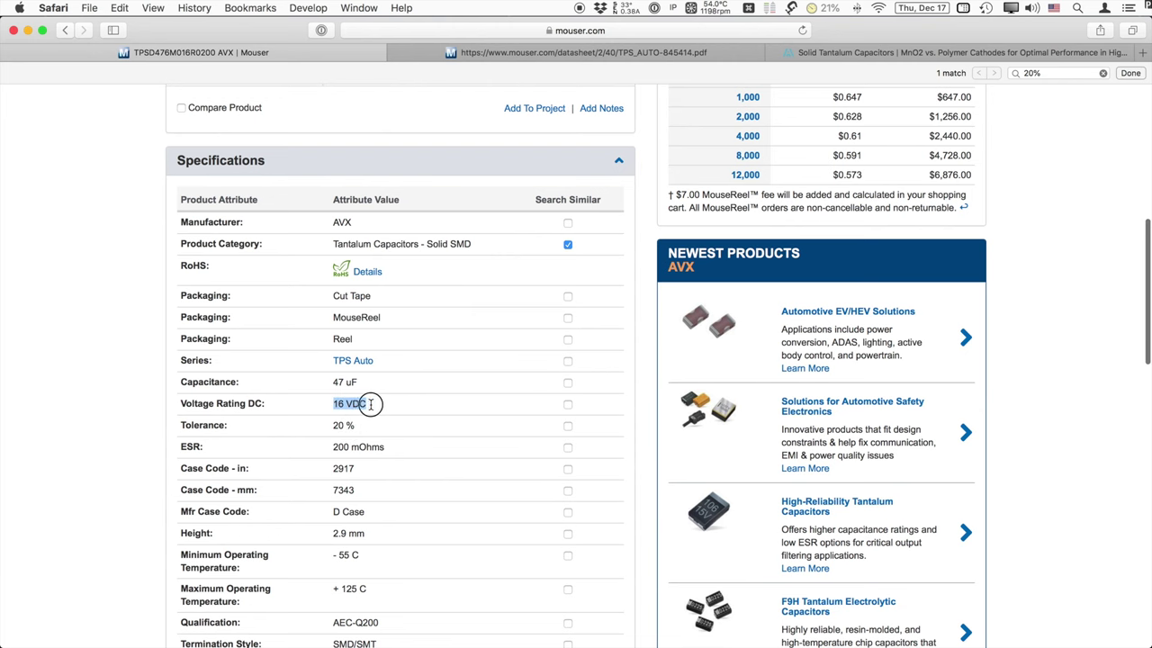
pyautogui.press('super+Tab')
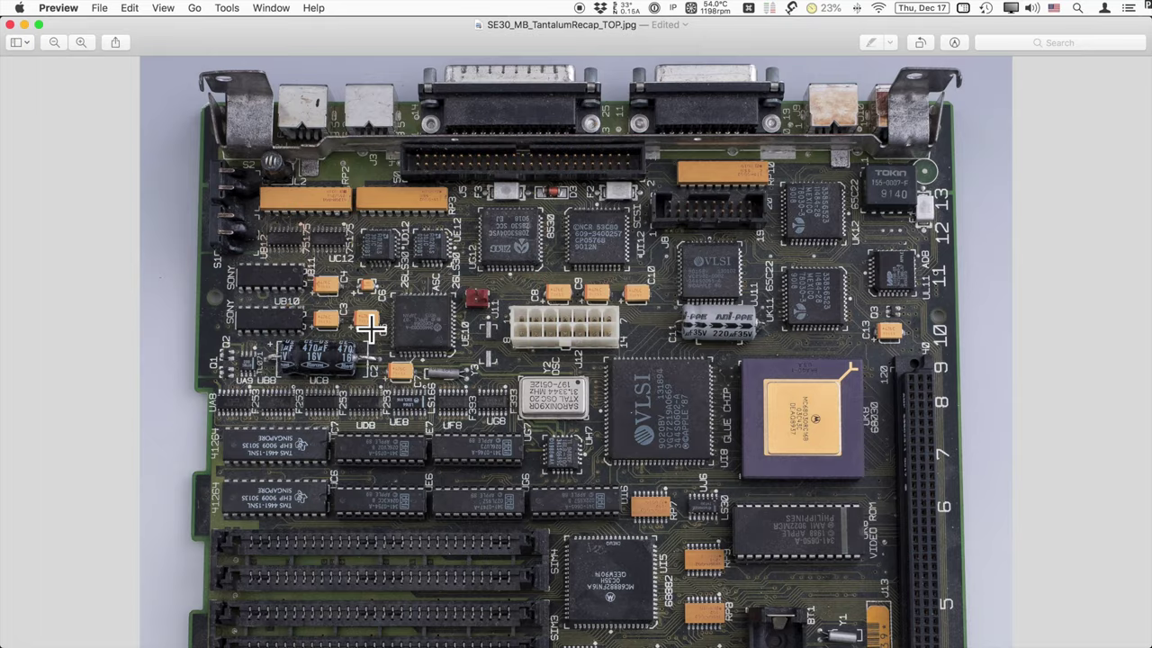
pyautogui.press('super+Tab')
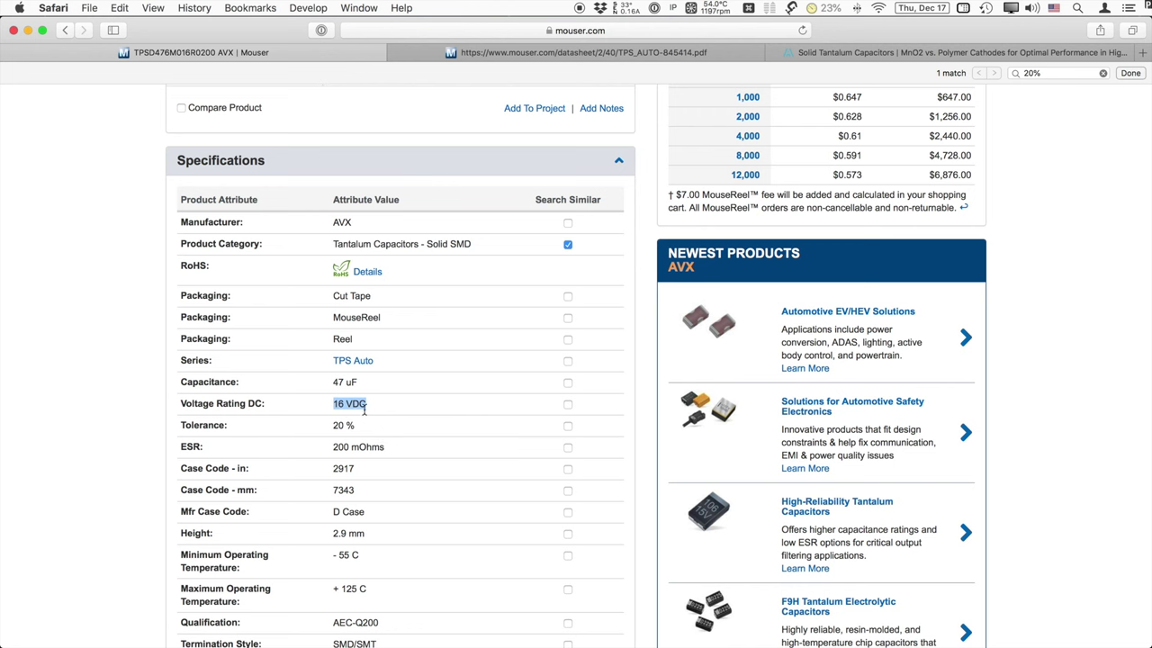
# Review the part's description, photo and voltage rating on the product page, and recheck the polymer derating passage in the AVX article
pyautogui.scroll(5, 354, 409)
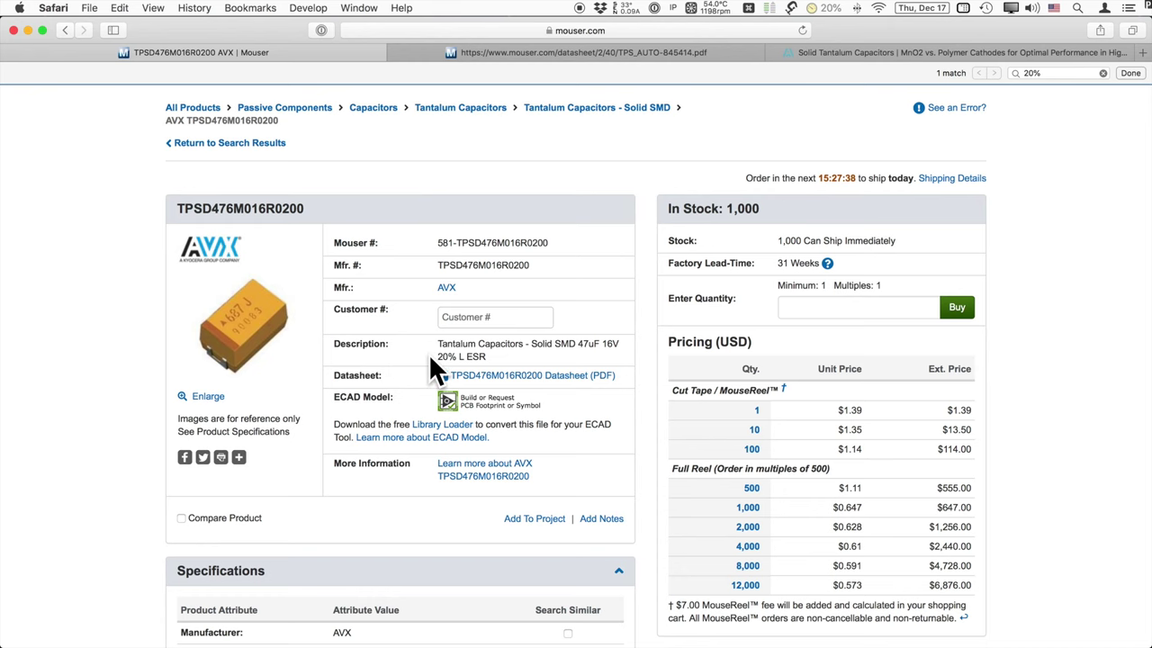
pyautogui.scroll(-4, 428, 353)
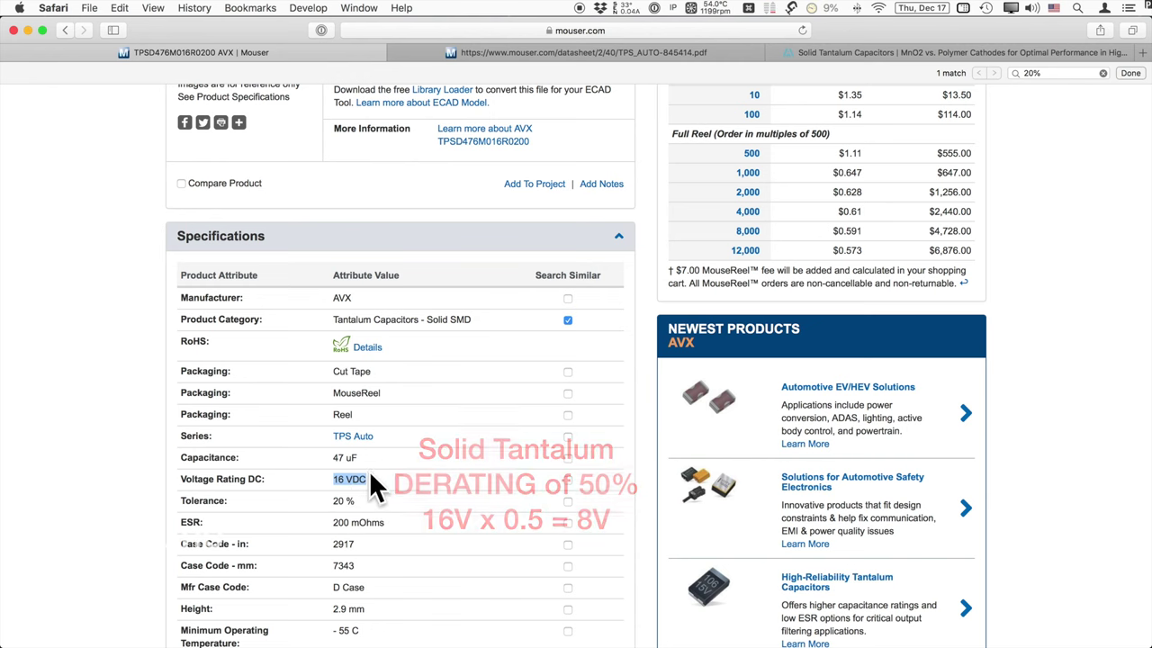
pyautogui.scroll(5, 369, 470)
pyautogui.scroll(-3, 370, 470)
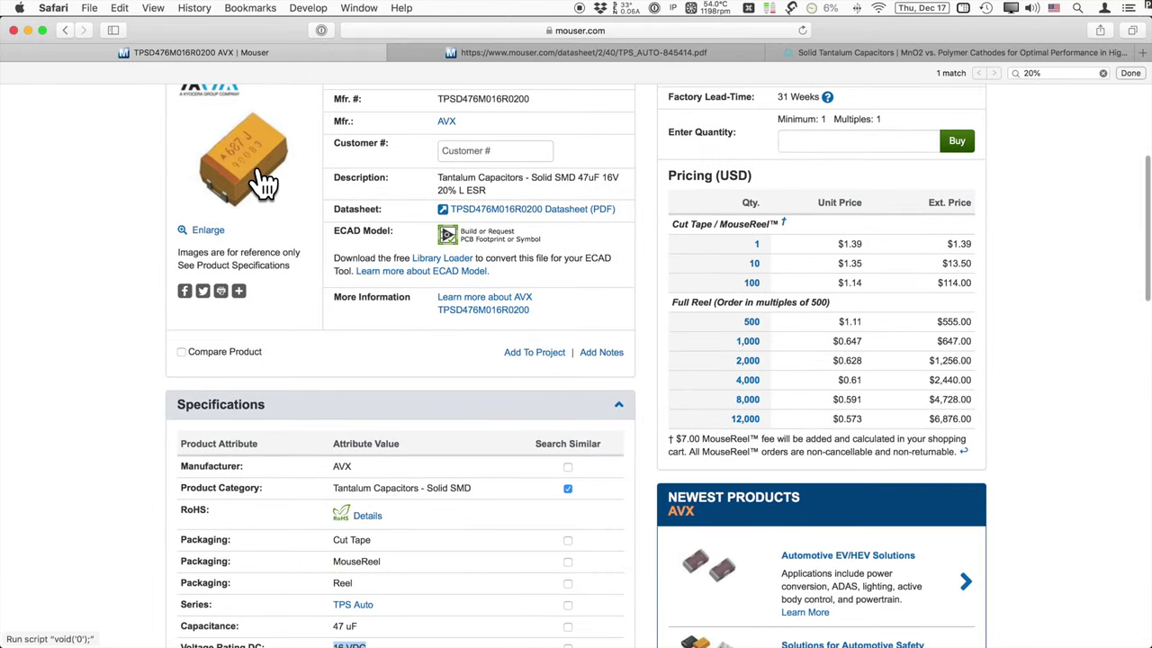
pyautogui.scroll(1, 259, 178)
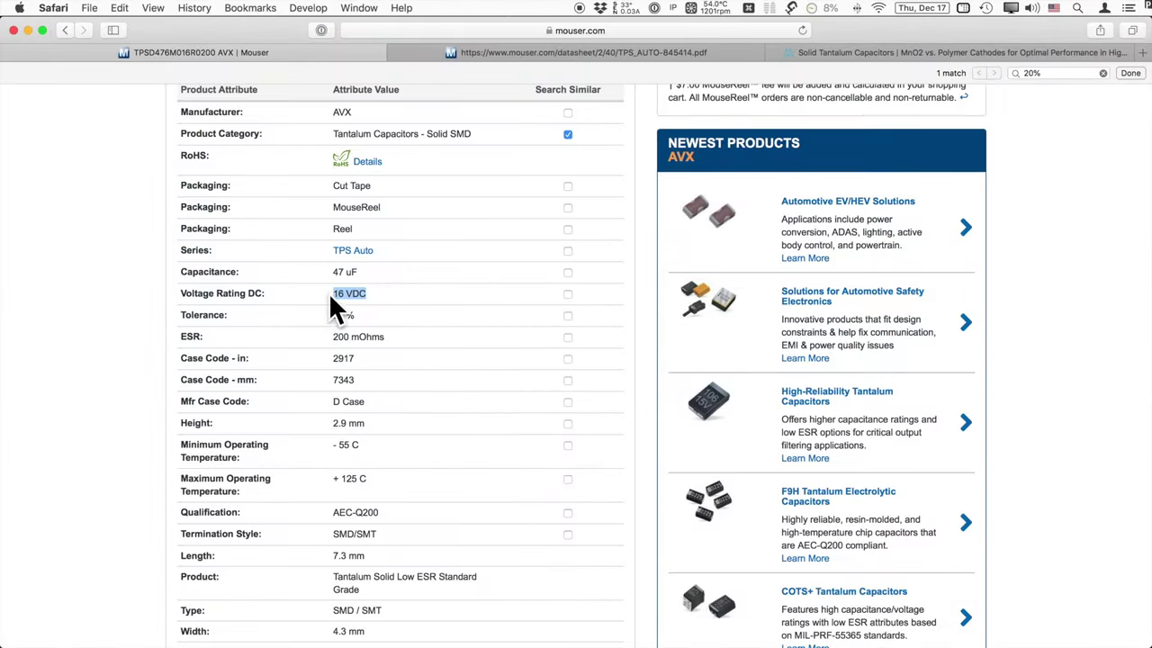
pyautogui.click(905, 52)
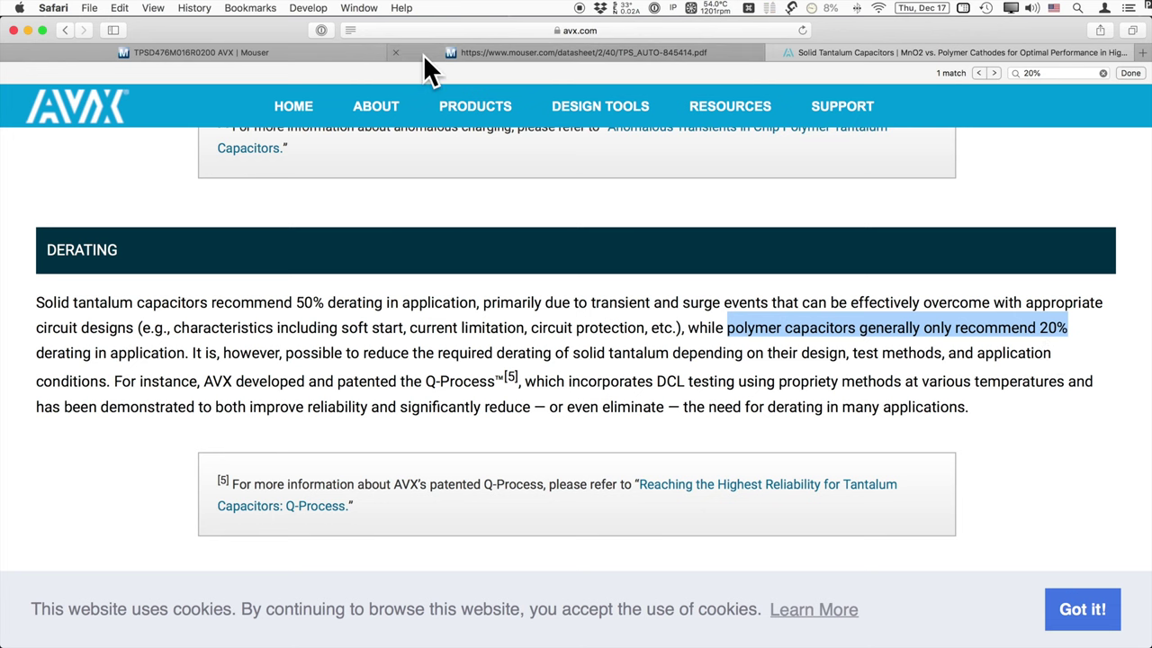
pyautogui.click(325, 54)
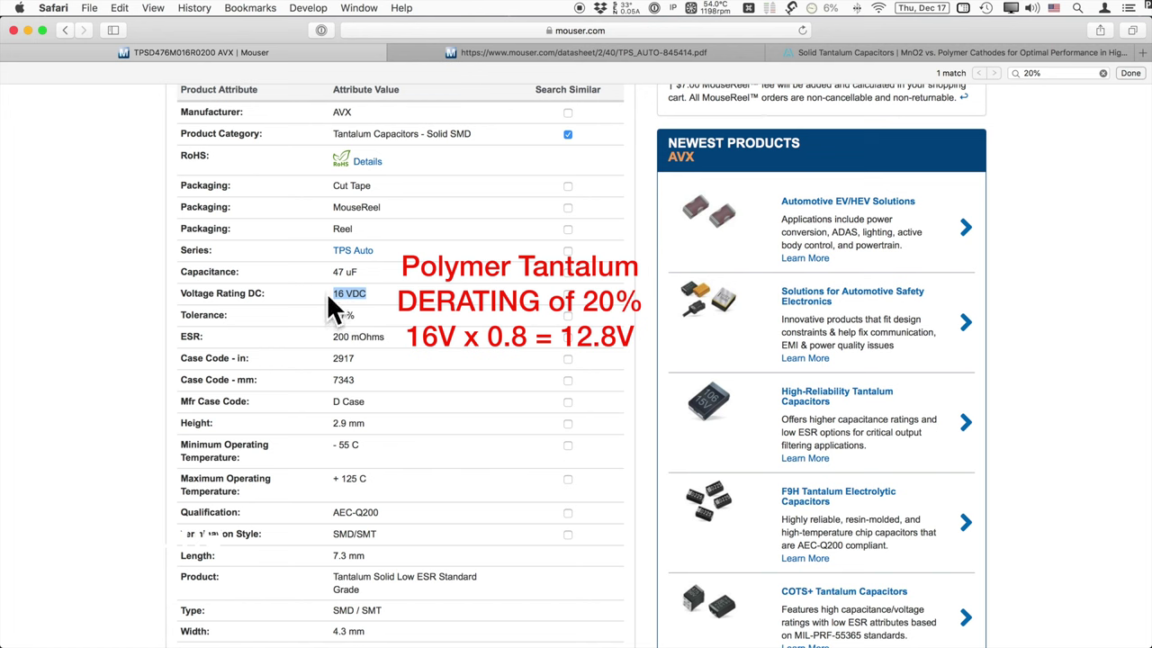
# Switch to SE30_MB_TantalumRecap_TOP.jpg in Preview and examine the tantalum capacitor locations across the whole board, down to C12
pyautogui.scroll(3, 327, 300)
pyautogui.scroll(8, 334, 296)
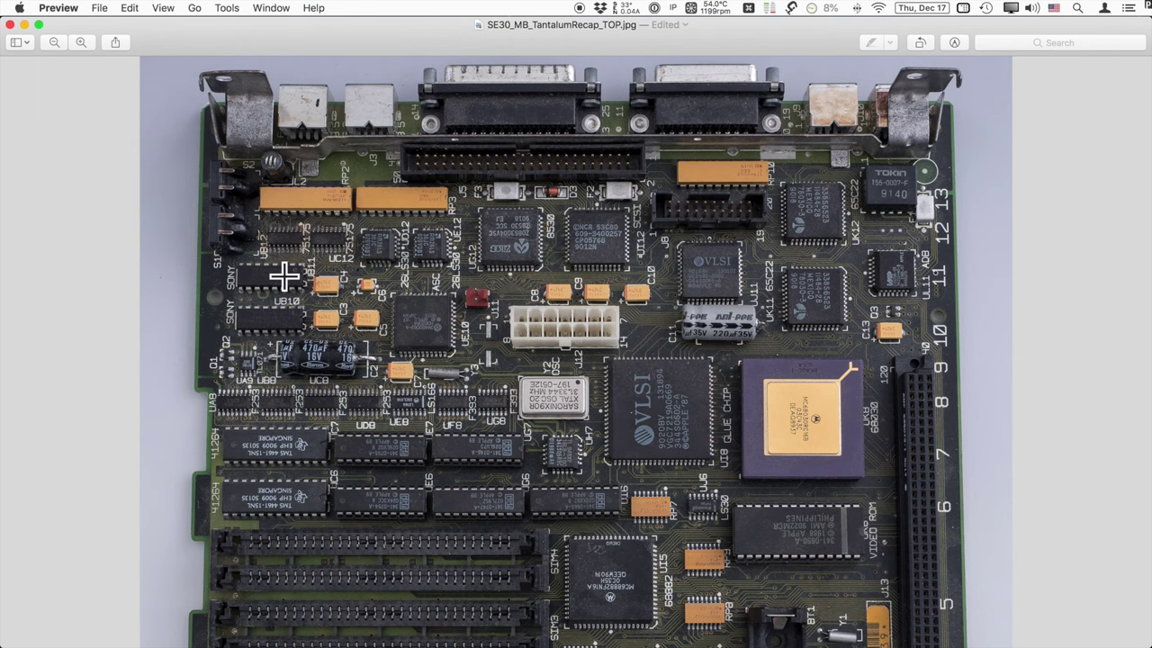
pyautogui.scroll(-3, 401, 302)
pyautogui.scroll(-5, 401, 305)
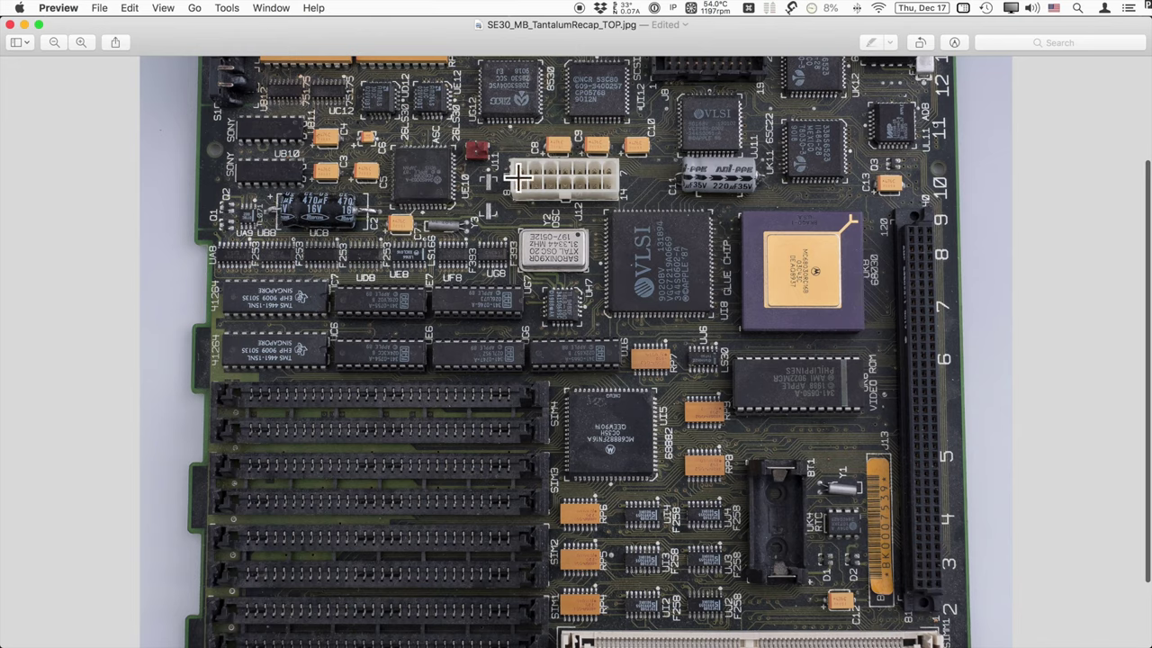
pyautogui.scroll(3, 513, 180)
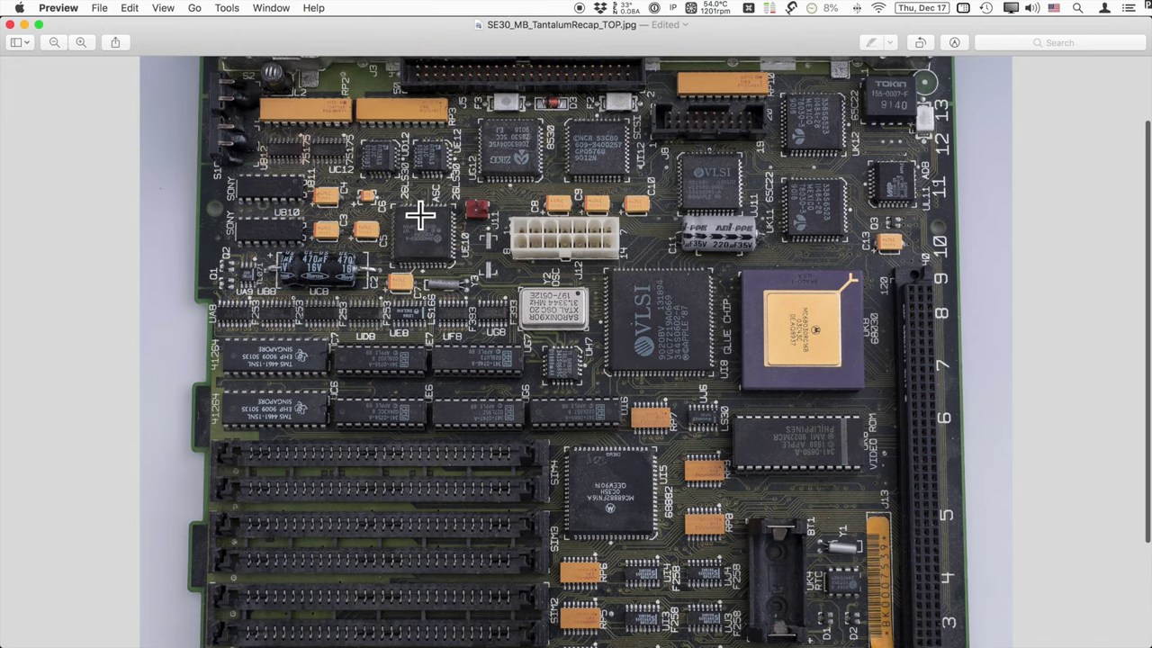
pyautogui.scroll(3, 417, 216)
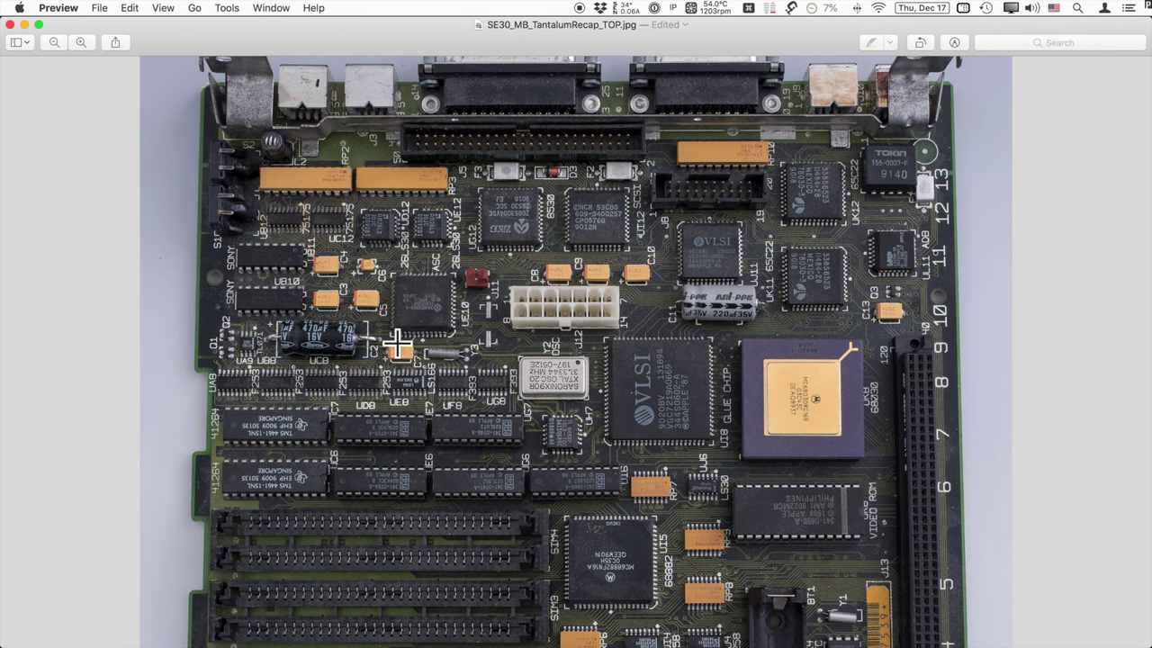
pyautogui.scroll(-5, 611, 360)
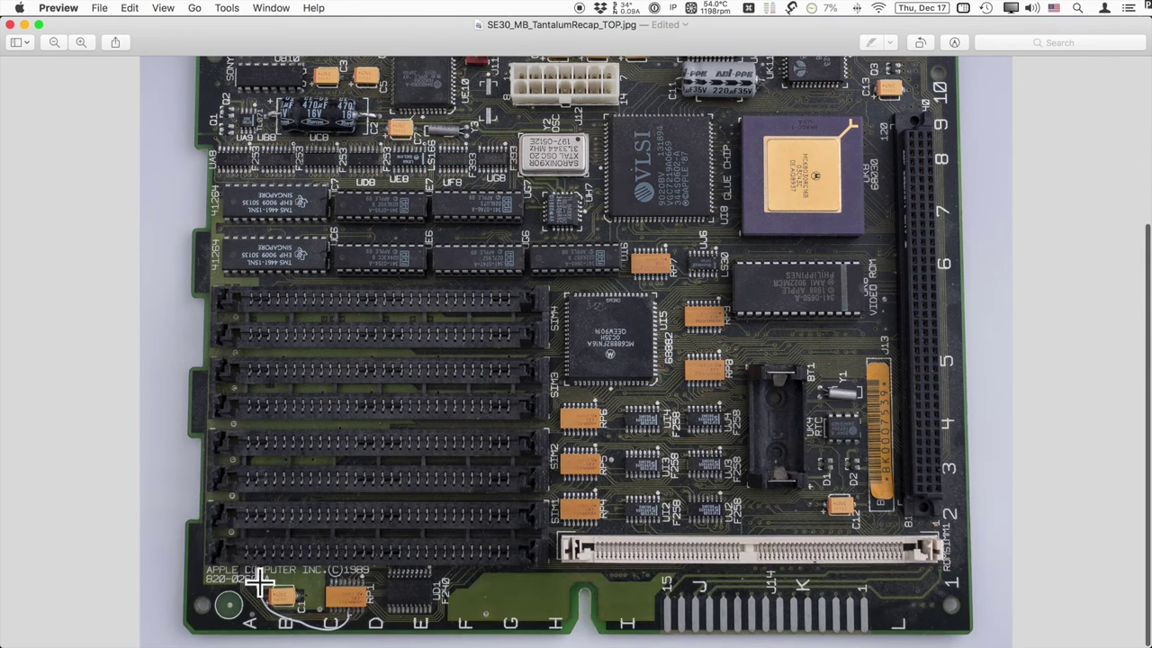
pyautogui.scroll(2, 661, 395)
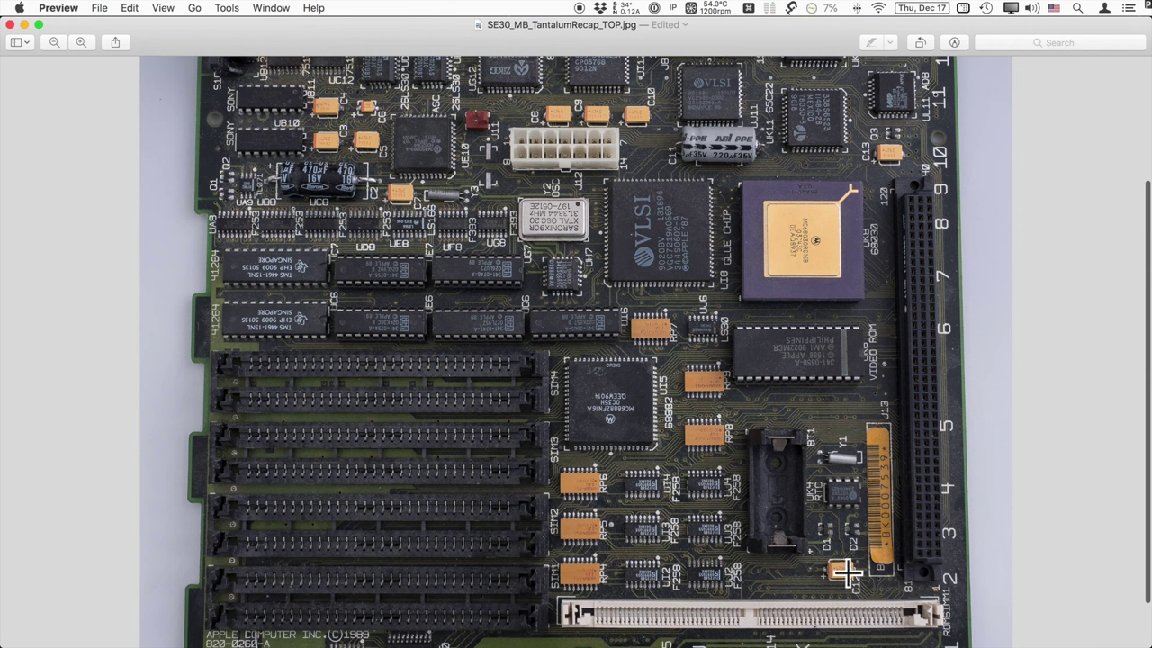
# Examine the capacitor locations in the upper half of the SE/30 board photo
pyautogui.scroll(5, 846, 585)
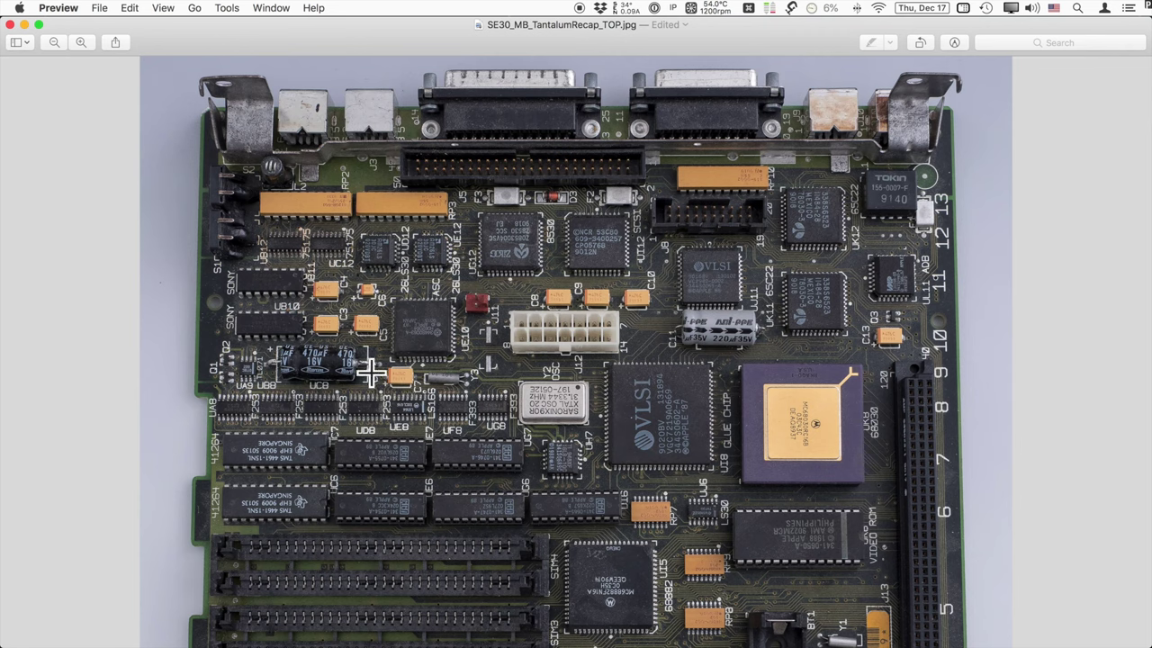
pyautogui.scroll(-1, 459, 373)
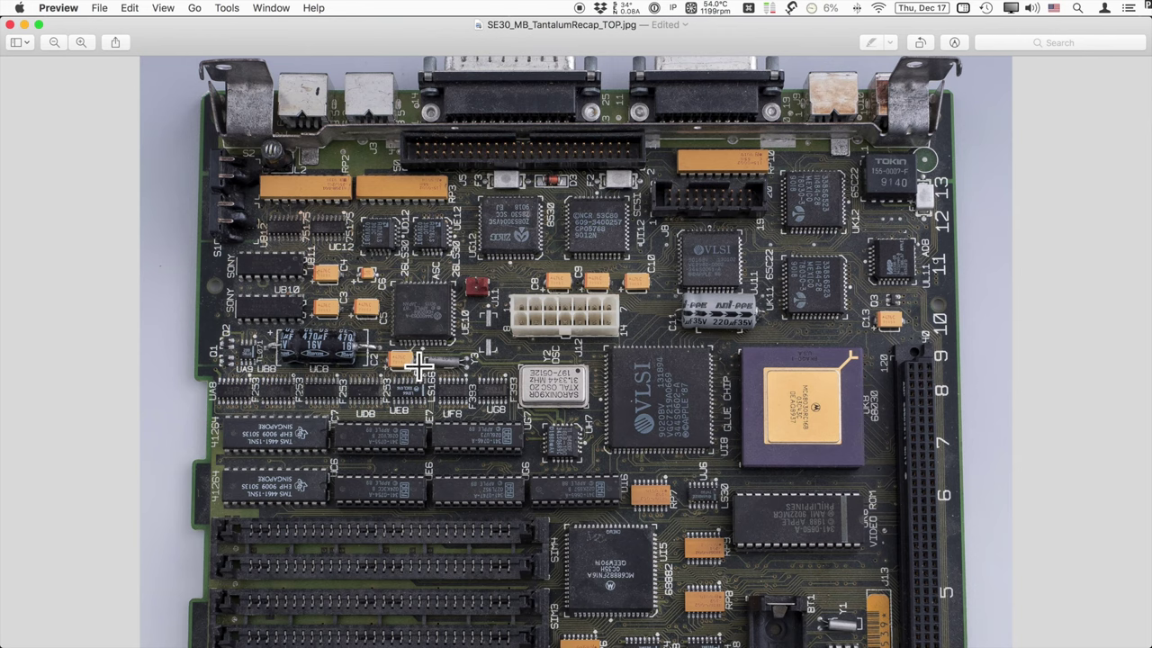
pyautogui.scroll(-1, 484, 353)
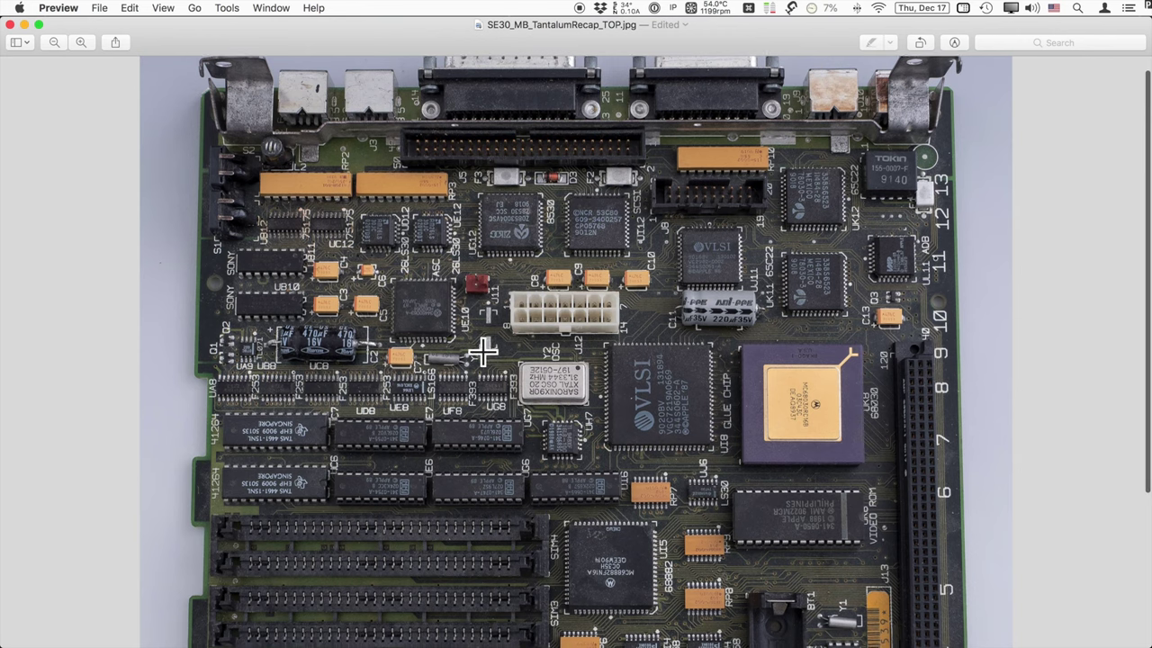
pyautogui.scroll(-2, 484, 353)
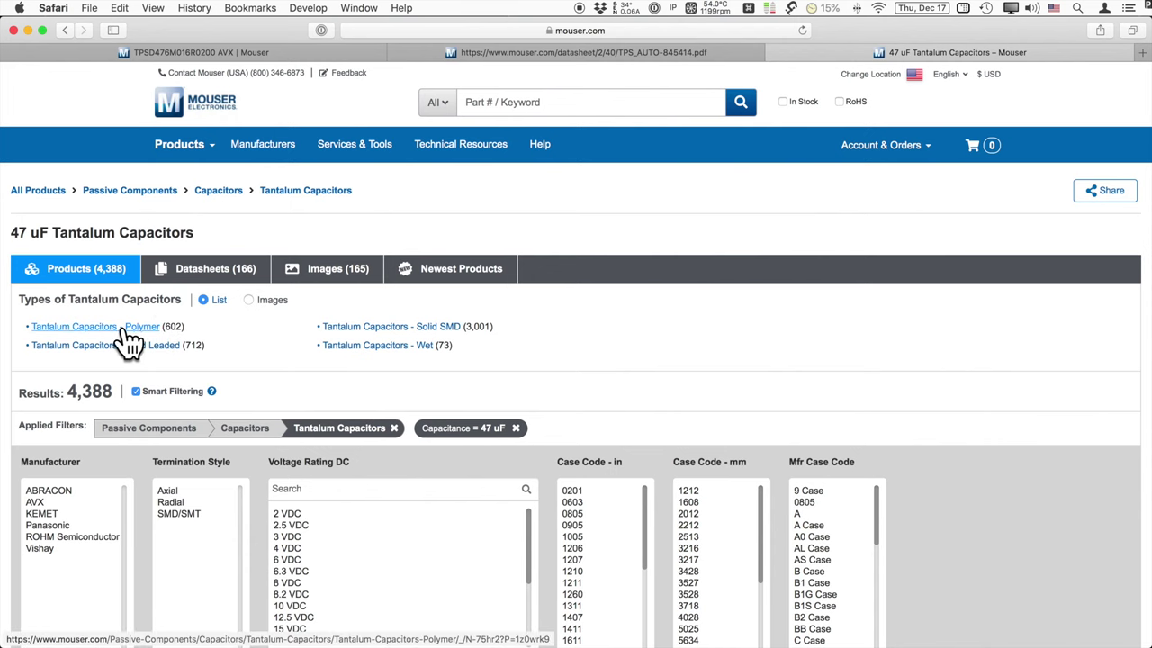
# Switch to Safari, open Mouser's 47 uF Tantalum Capacitors - Polymer category, and select SMD/SMT termination and the 16 VDC rating
pyautogui.click(116, 330)
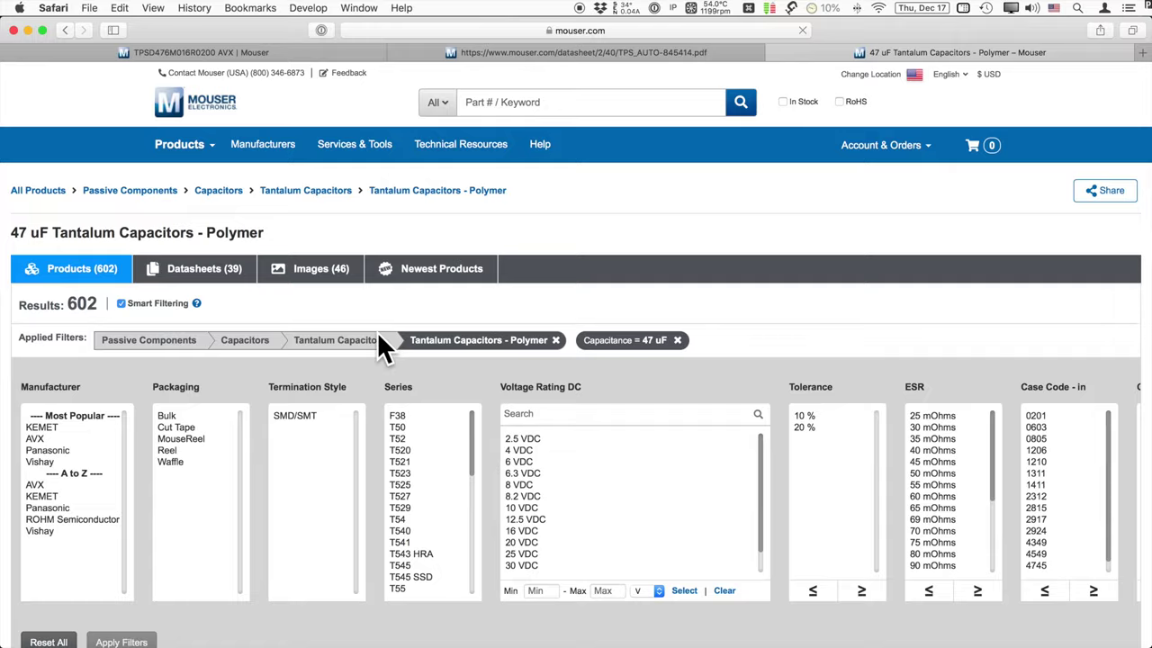
pyautogui.scroll(-5, 377, 332)
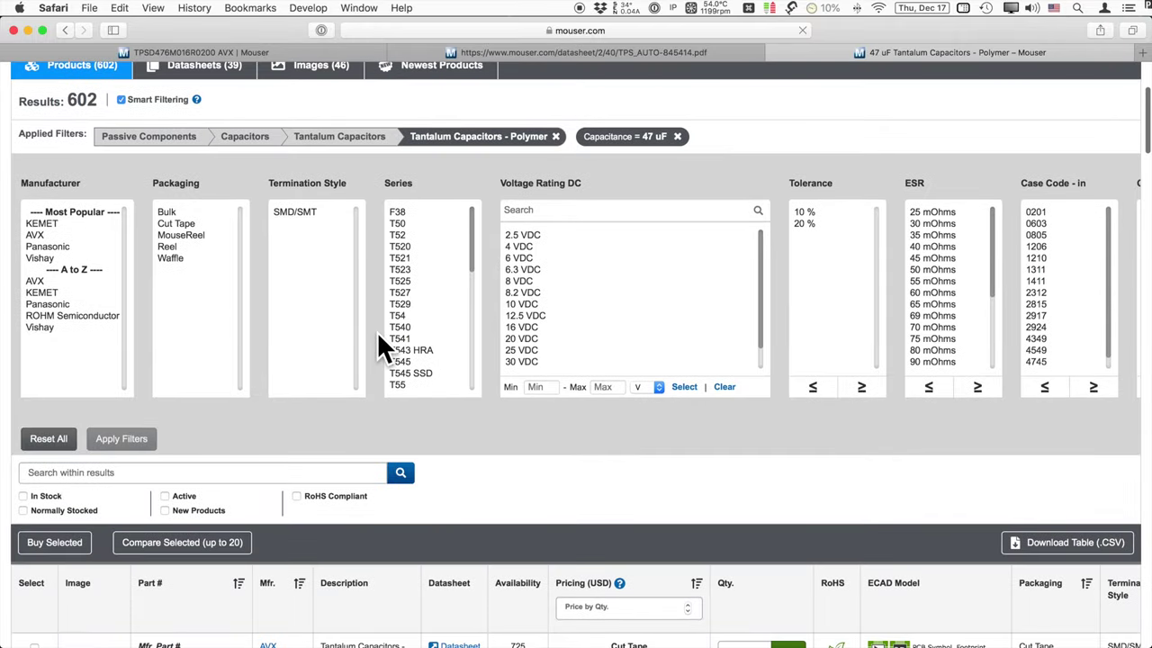
pyautogui.click(309, 211)
pyautogui.click(584, 327)
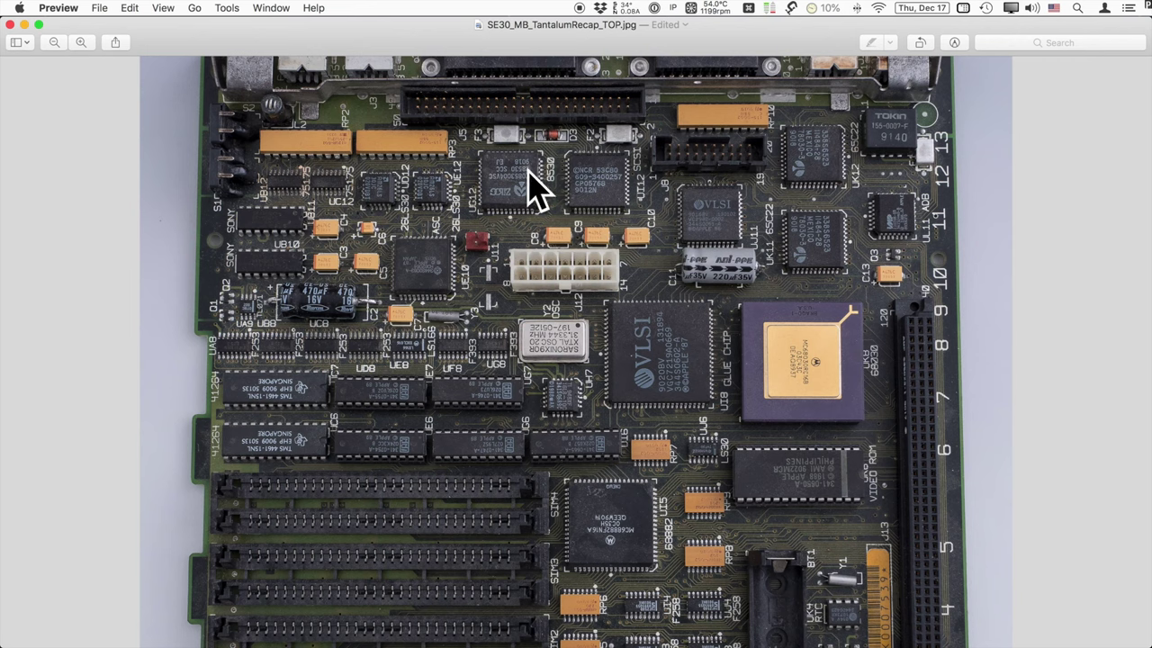
# Recheck the capacitors near the board's rear connectors in the Preview photo and return to the Mouser filters in Safari
pyautogui.scroll(2, 531, 189)
pyautogui.scroll(1, 522, 183)
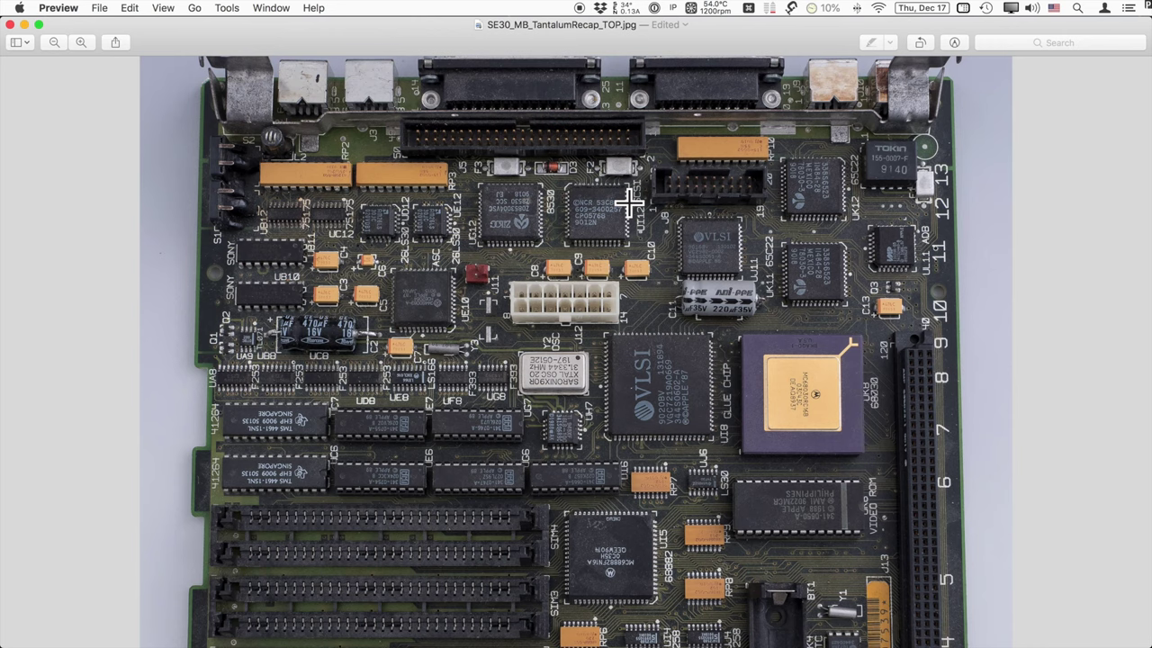
pyautogui.scroll(3, 628, 206)
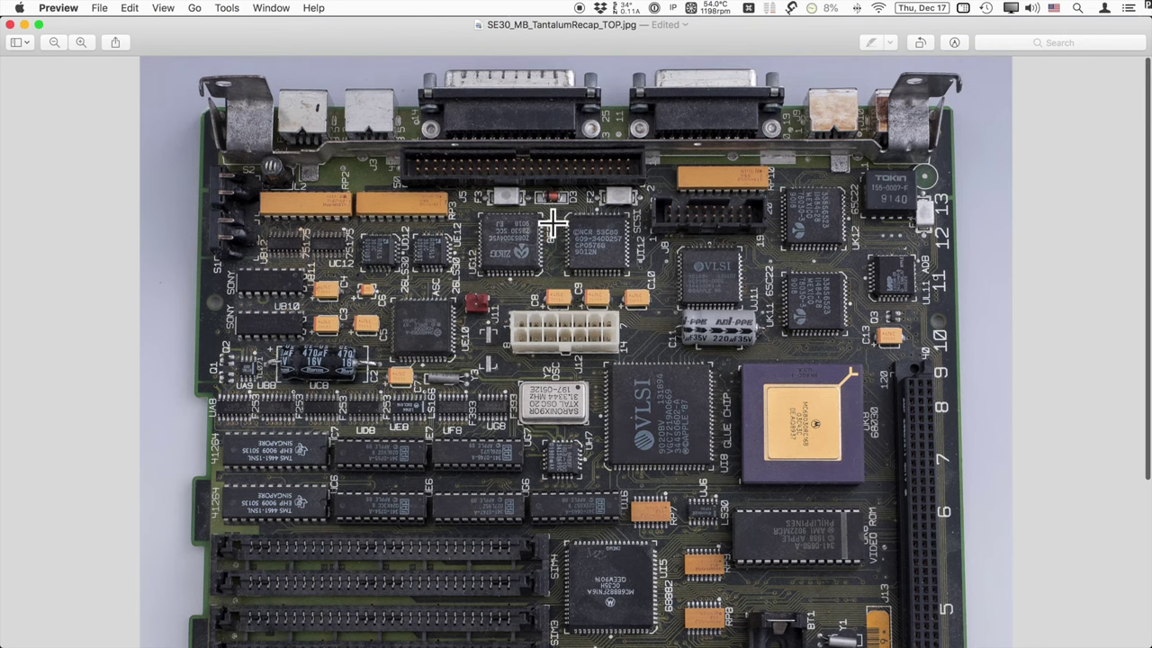
pyautogui.press('super+Tab')
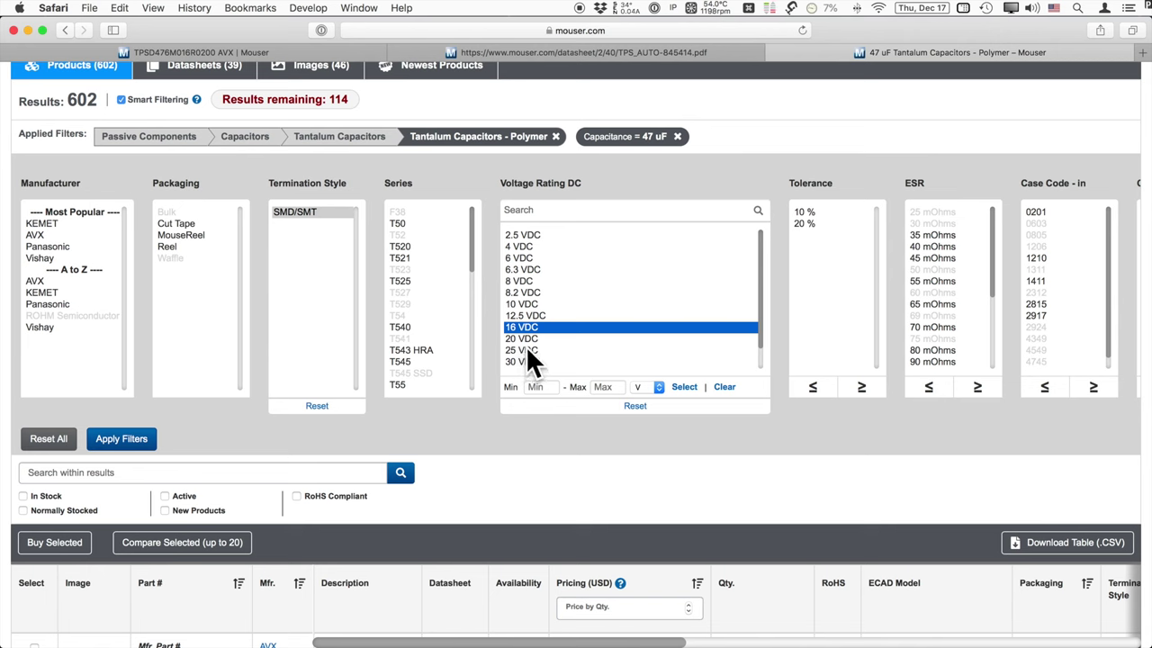
pyautogui.press('super+Tab')
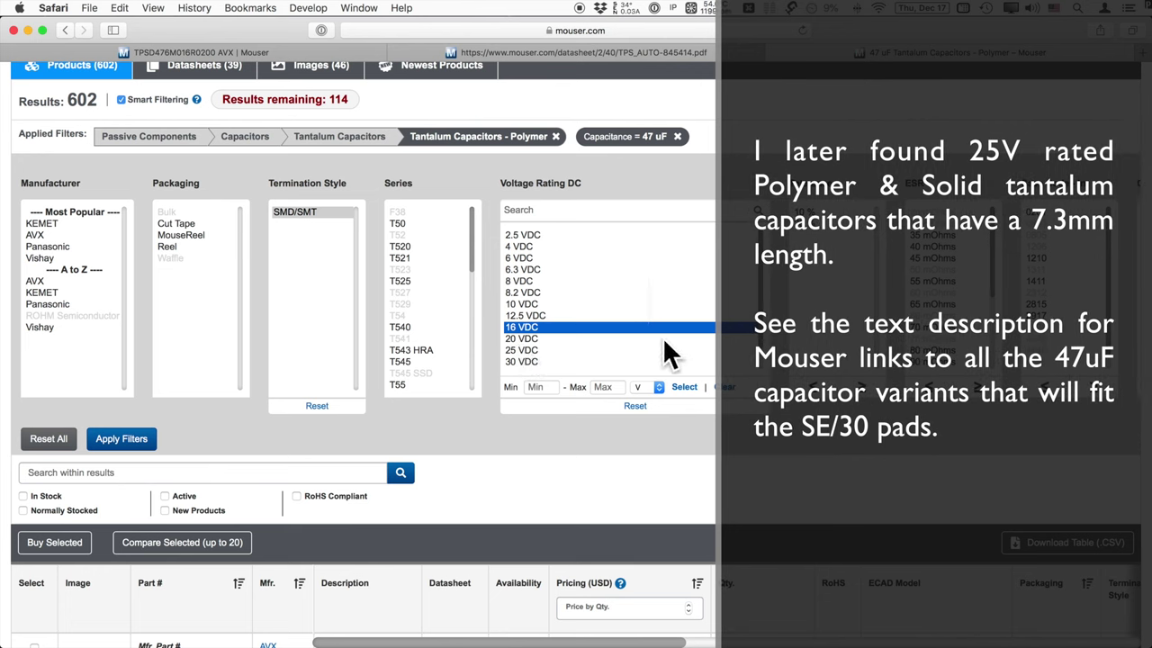
# Browse the polymer results and view the enlarged photo of the AVX TCNT476M016R0200A capacitor
pyautogui.scroll(-3, 560, 352)
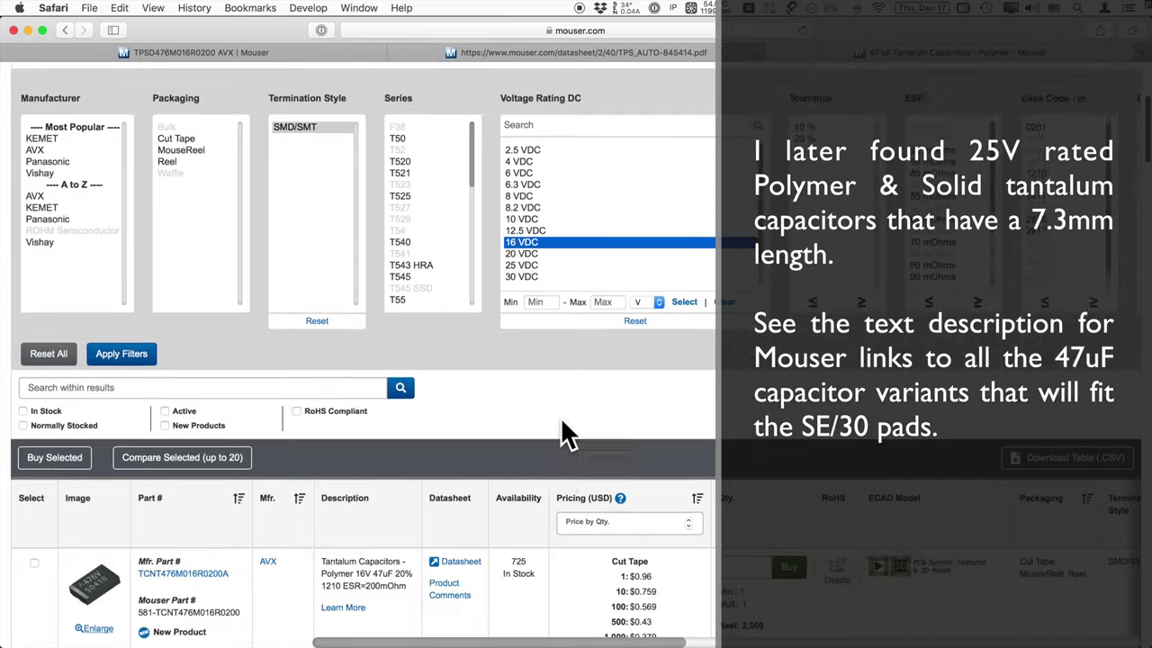
pyautogui.scroll(-5, 273, 459)
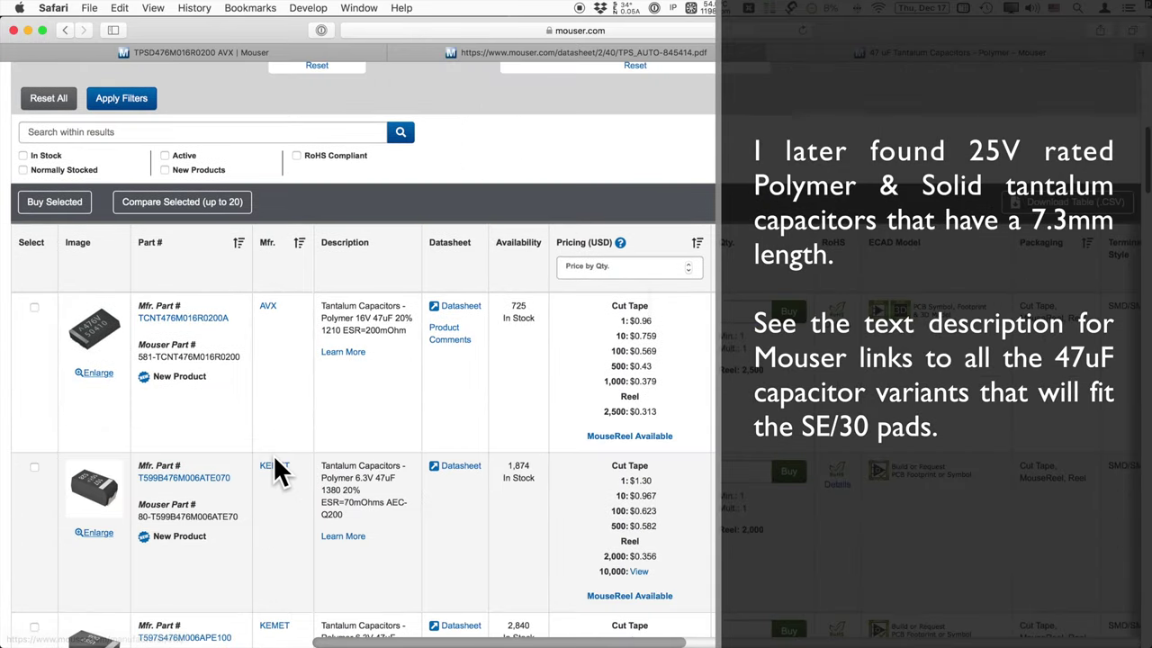
pyautogui.click(94, 372)
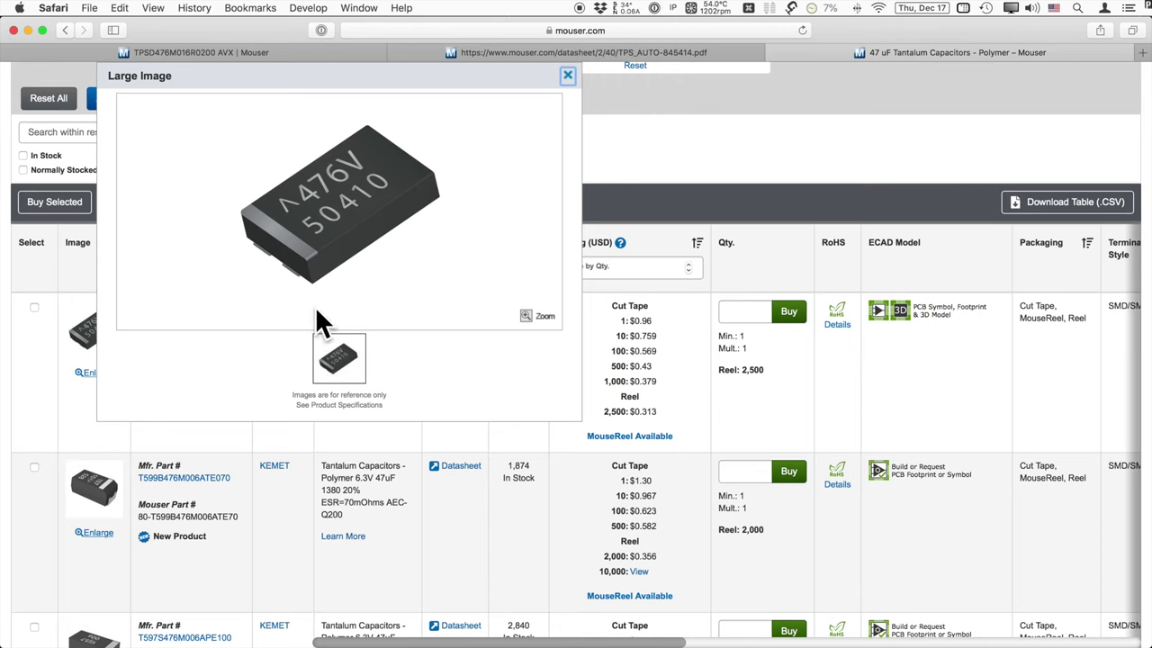
pyautogui.click(566, 75)
pyautogui.scroll(-5, 225, 445)
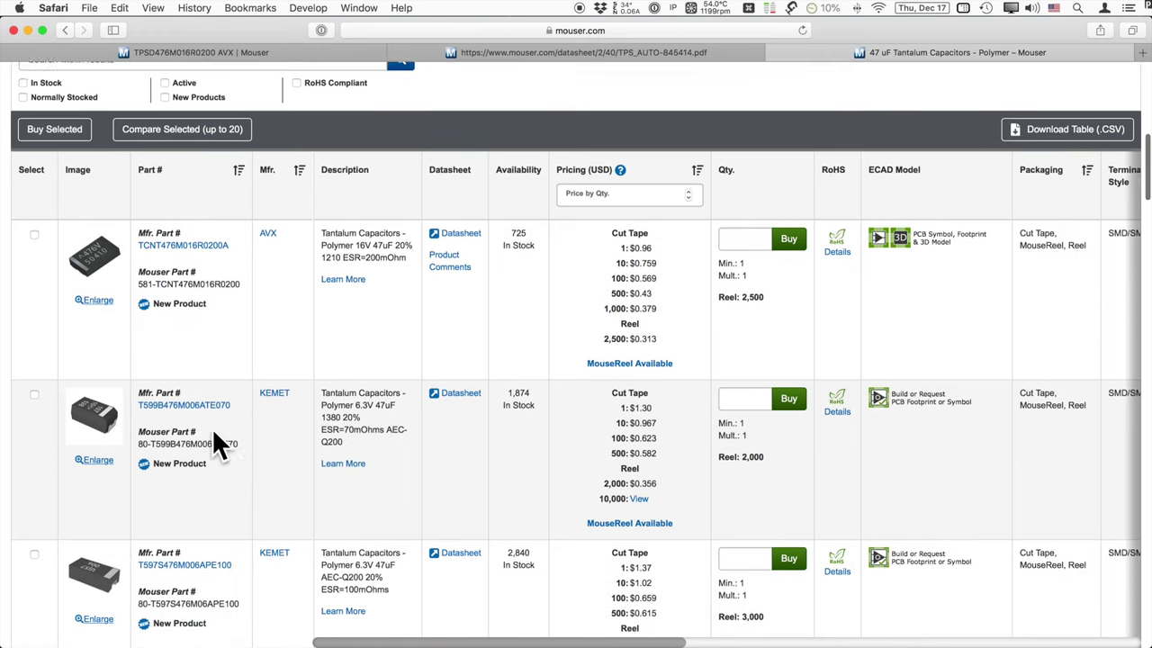
# Open the KEMET T599B476M006ATE070 product page and compare its photo with the capacitors in the Preview board photo
pyautogui.click(299, 413)
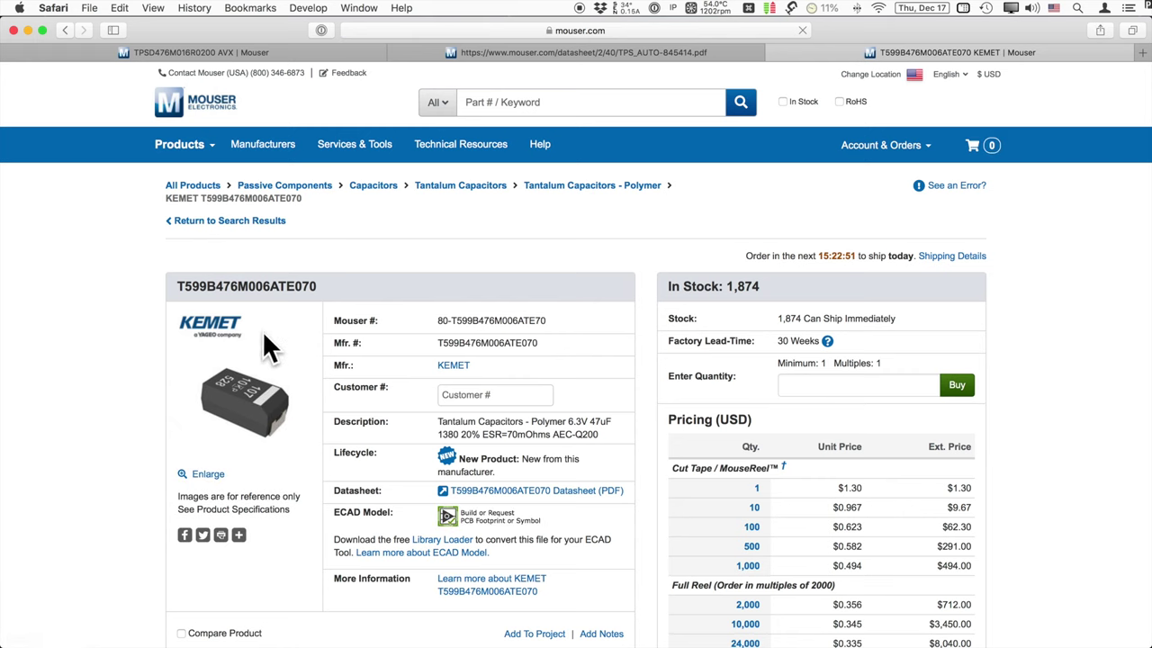
pyautogui.scroll(-3, 283, 396)
pyautogui.press('super+Tab')
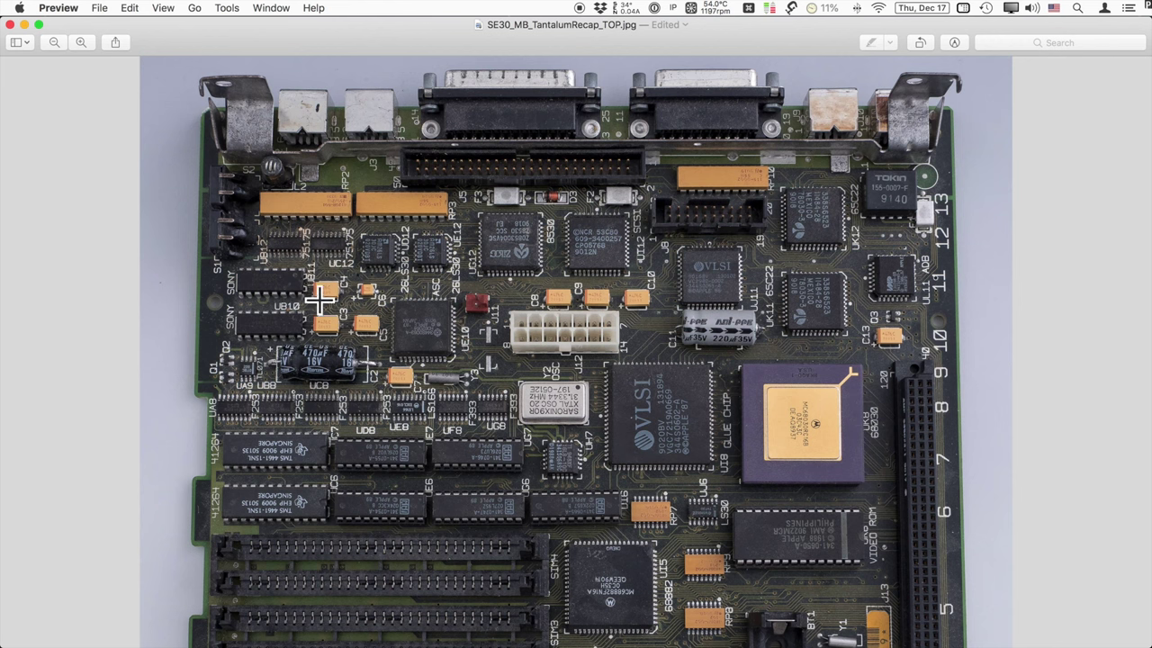
pyautogui.press('super+Tab')
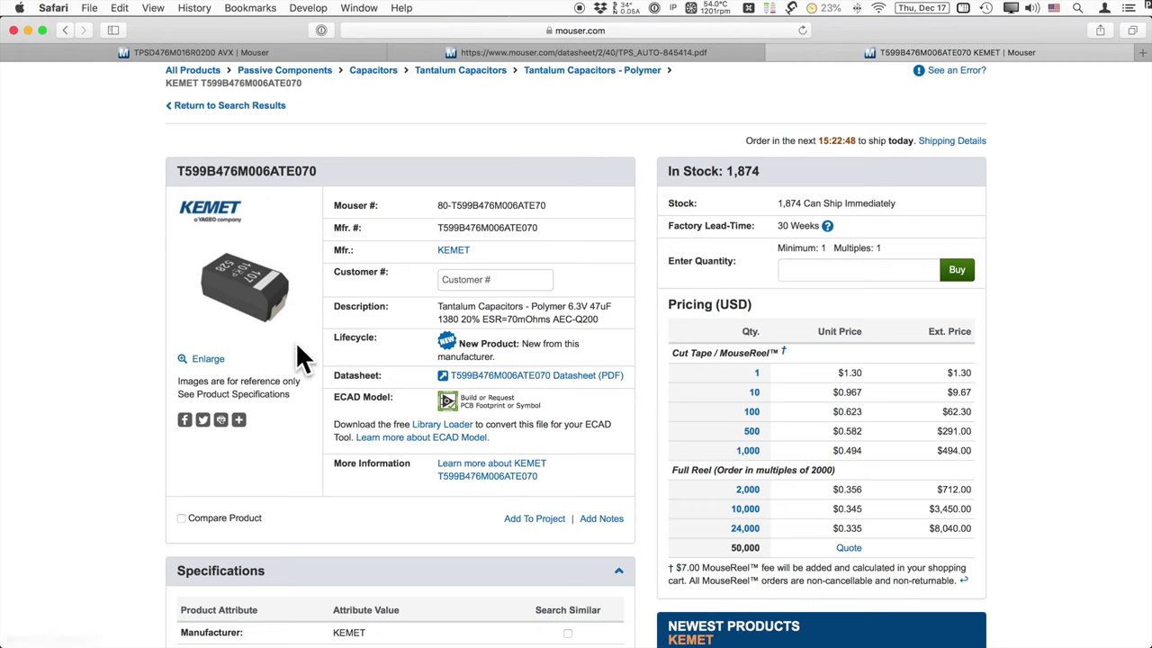
pyautogui.click(275, 297)
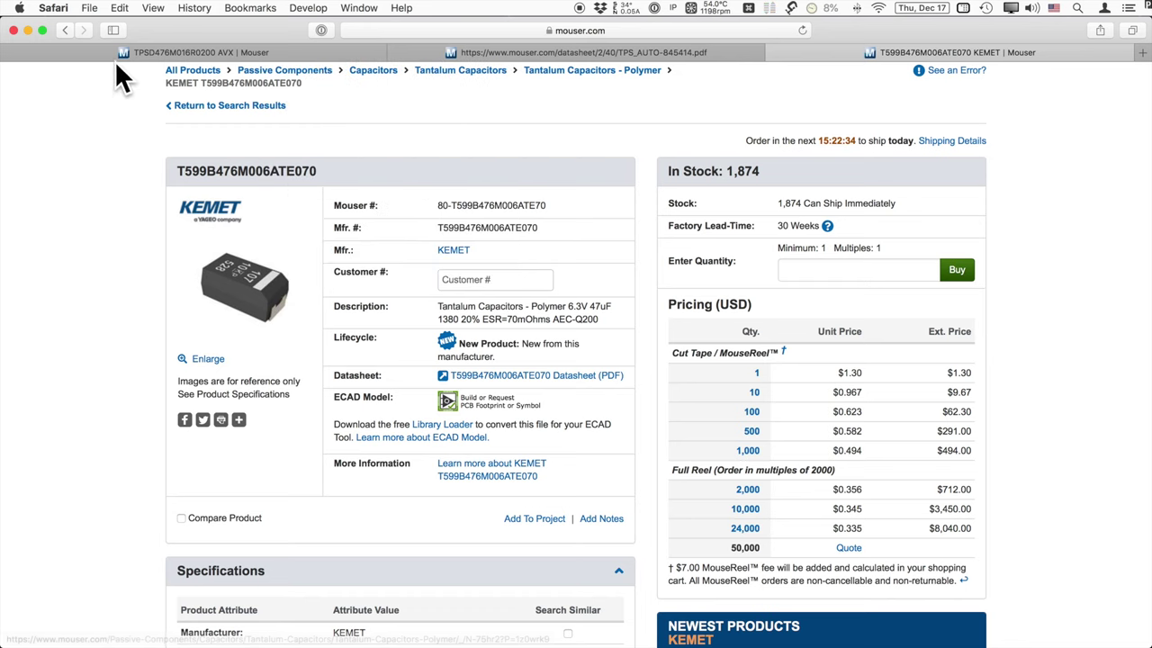
# Compare the enlarged photo of the AVX TPSD476M016R0200 and its datasheet case dimensions with the KEMET product page
pyautogui.click(343, 55)
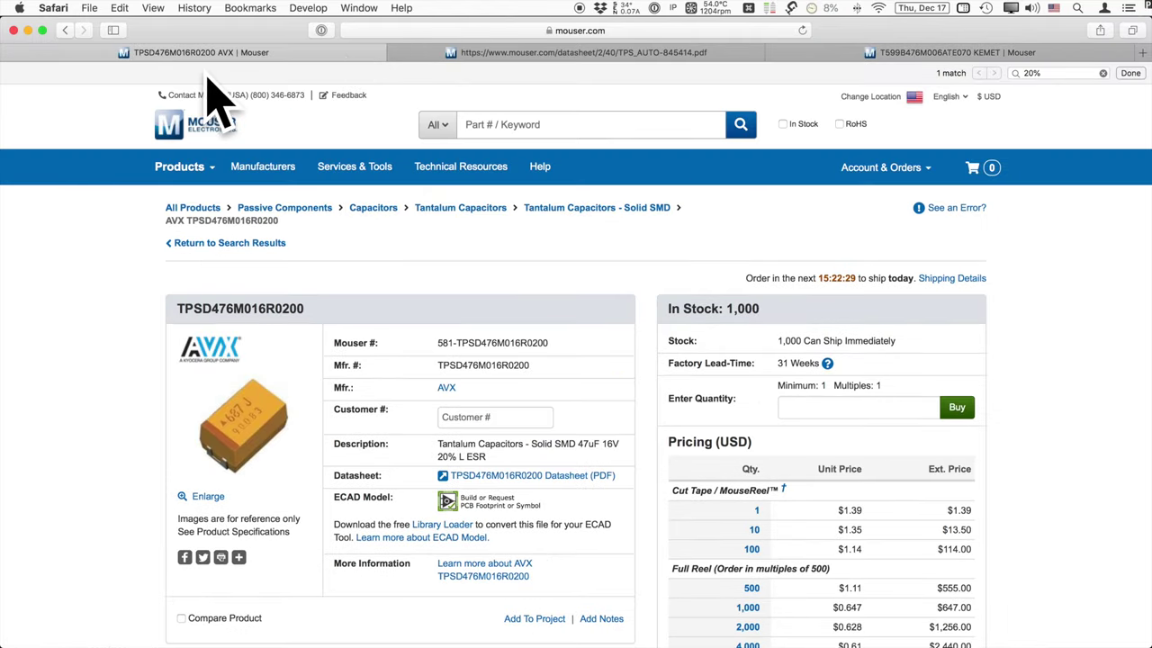
pyautogui.click(227, 456)
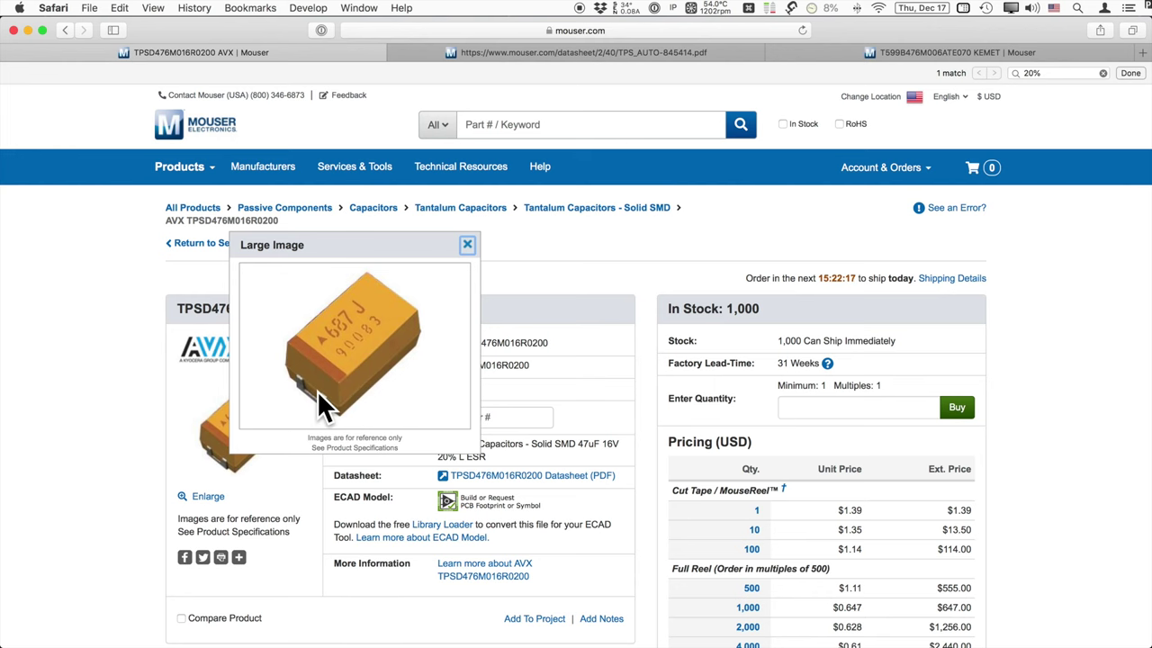
pyautogui.click(467, 244)
pyautogui.scroll(-2, 490, 275)
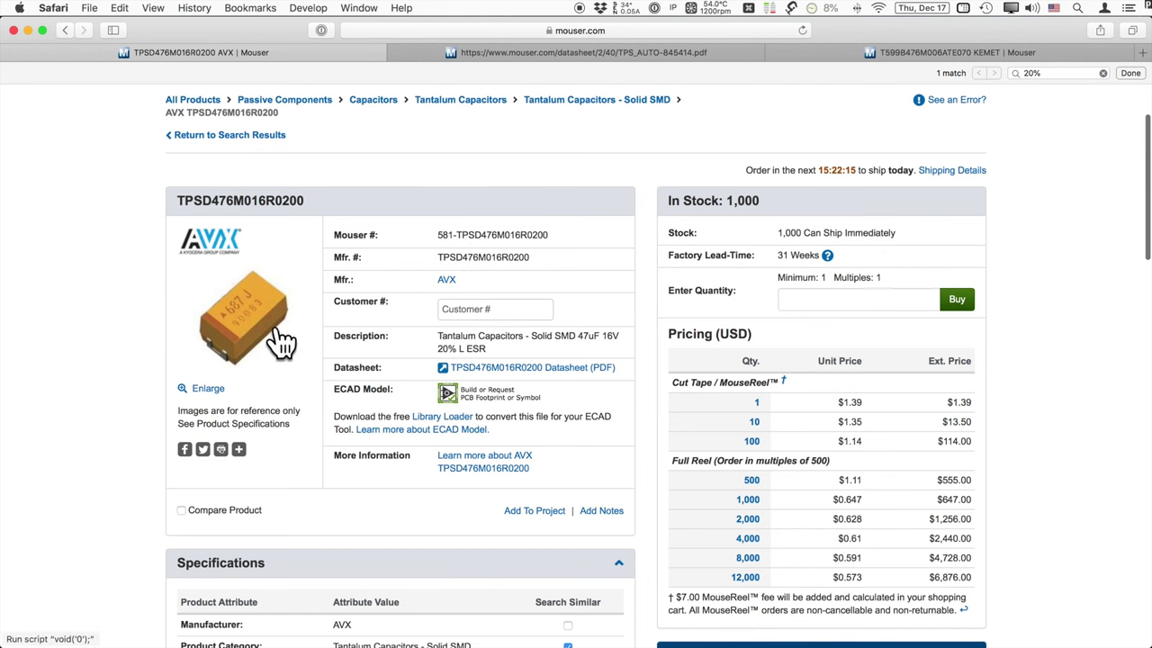
pyautogui.click(524, 51)
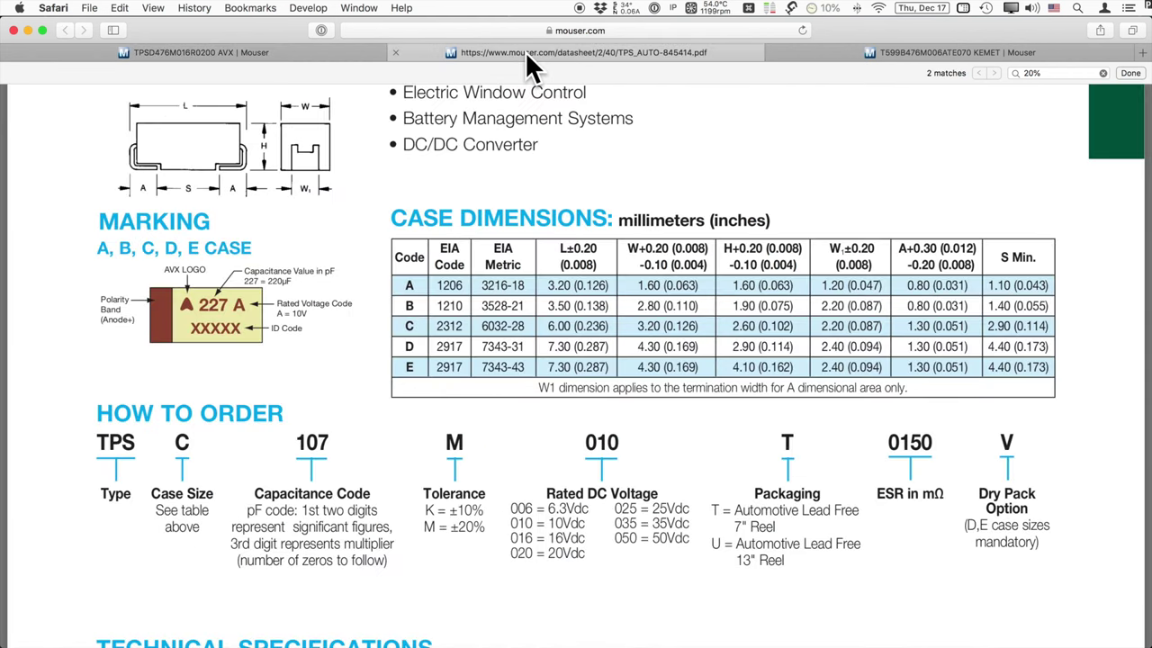
pyautogui.click(832, 50)
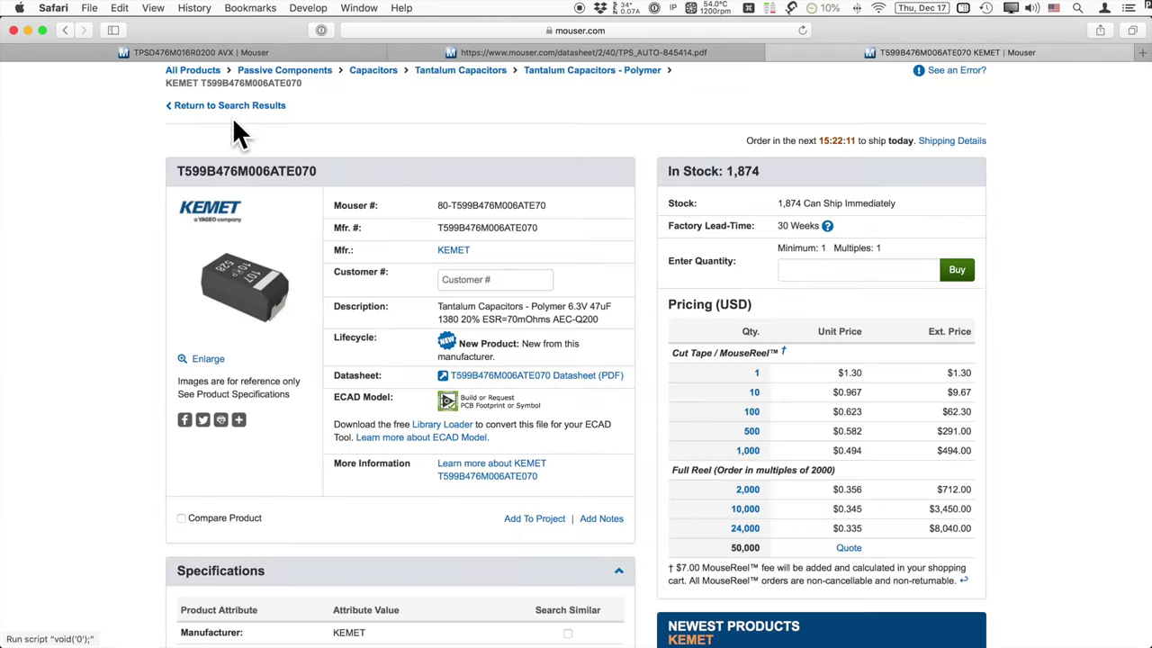
# Return to the 47 uF polymer capacitor results and select the 20 % tolerance filter
pyautogui.click(65, 31)
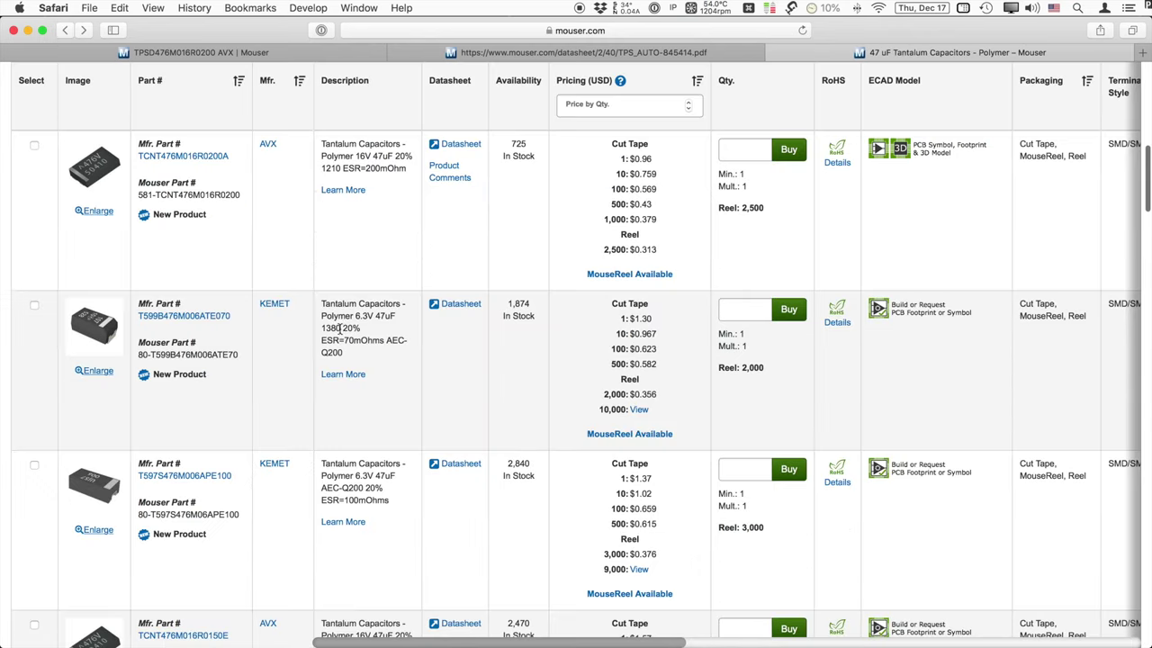
pyautogui.scroll(3, 340, 330)
pyautogui.scroll(5, 340, 329)
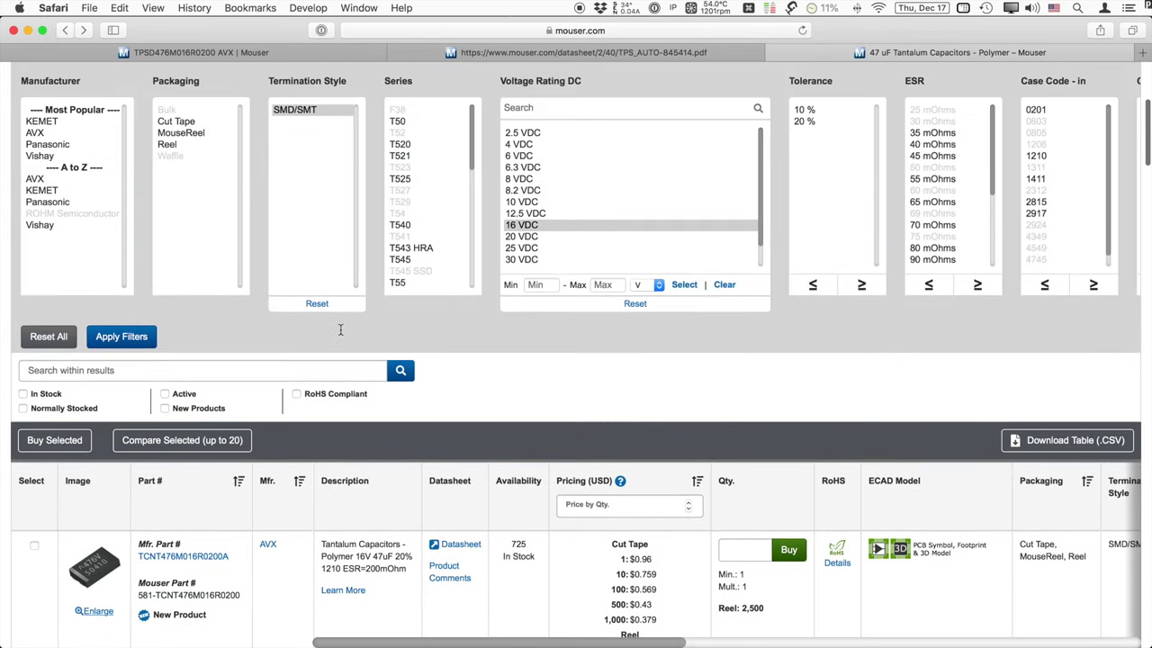
pyautogui.click(808, 121)
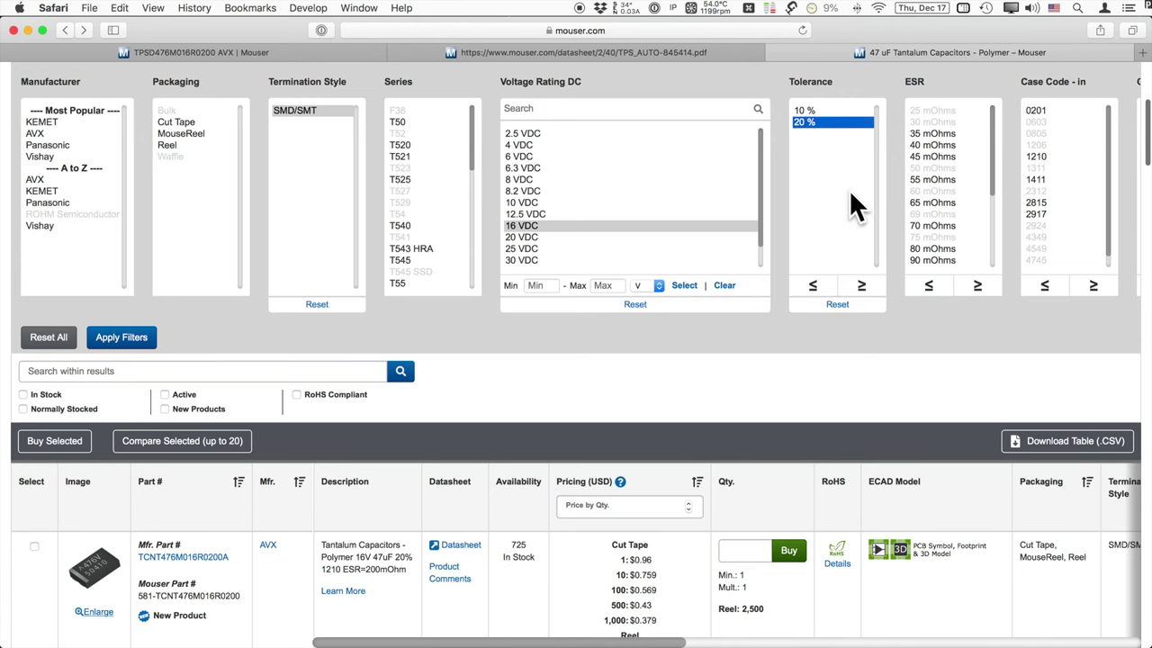
# Examine the case code, height, series and operating temperature options among the polymer capacitor filters
pyautogui.hscroll(5, 891, 189)
pyautogui.hscroll(5, 892, 189)
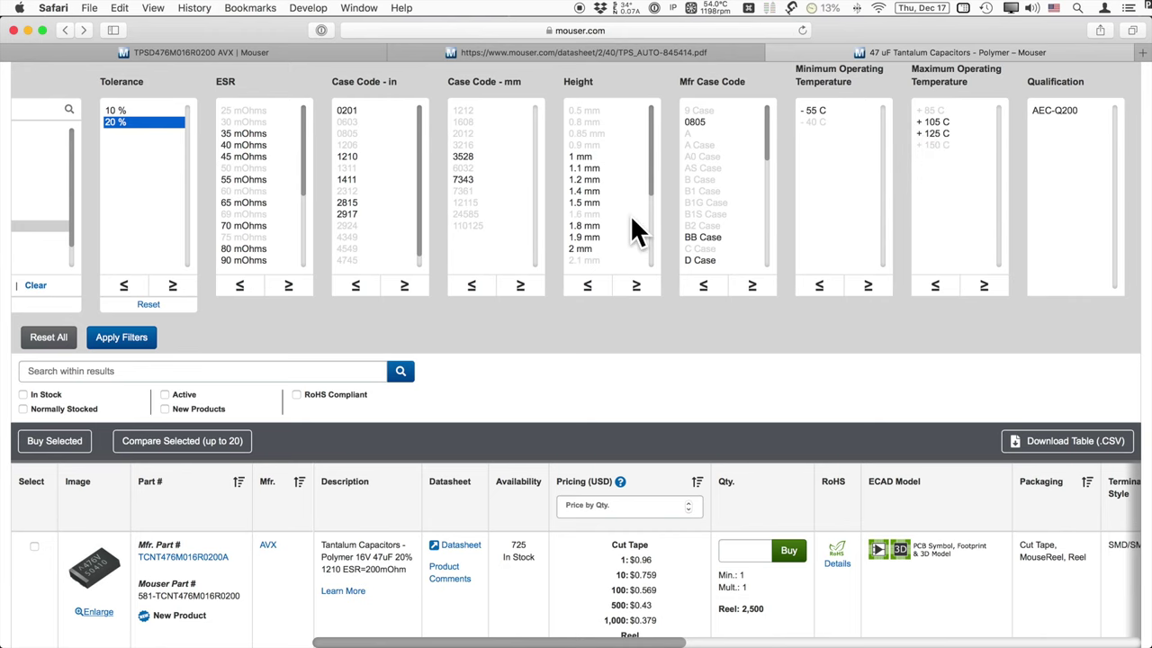
pyautogui.hscroll(-3, 676, 224)
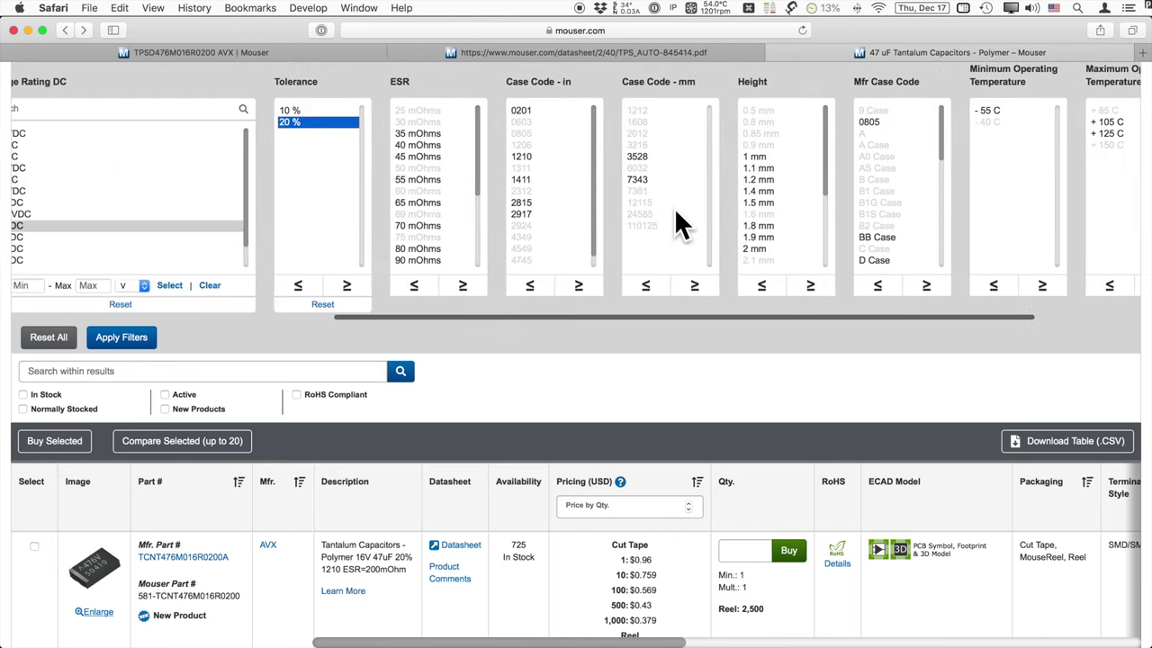
pyautogui.scroll(-3, 771, 213)
pyautogui.scroll(-1, 772, 205)
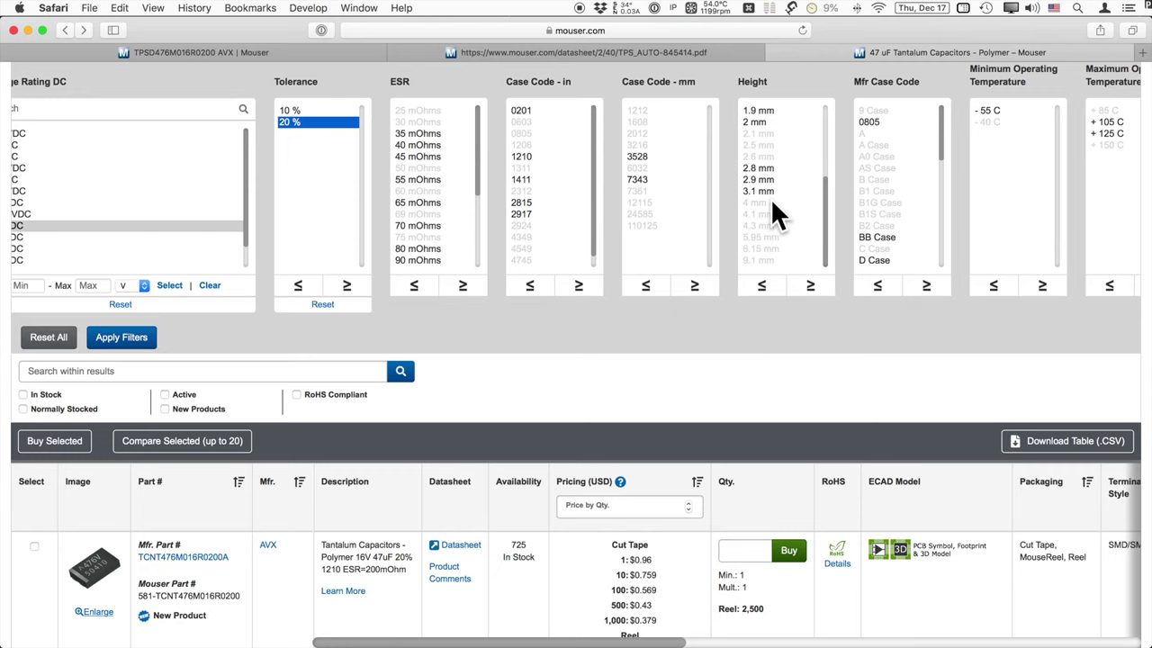
pyautogui.scroll(3, 772, 207)
pyautogui.scroll(-3, 772, 207)
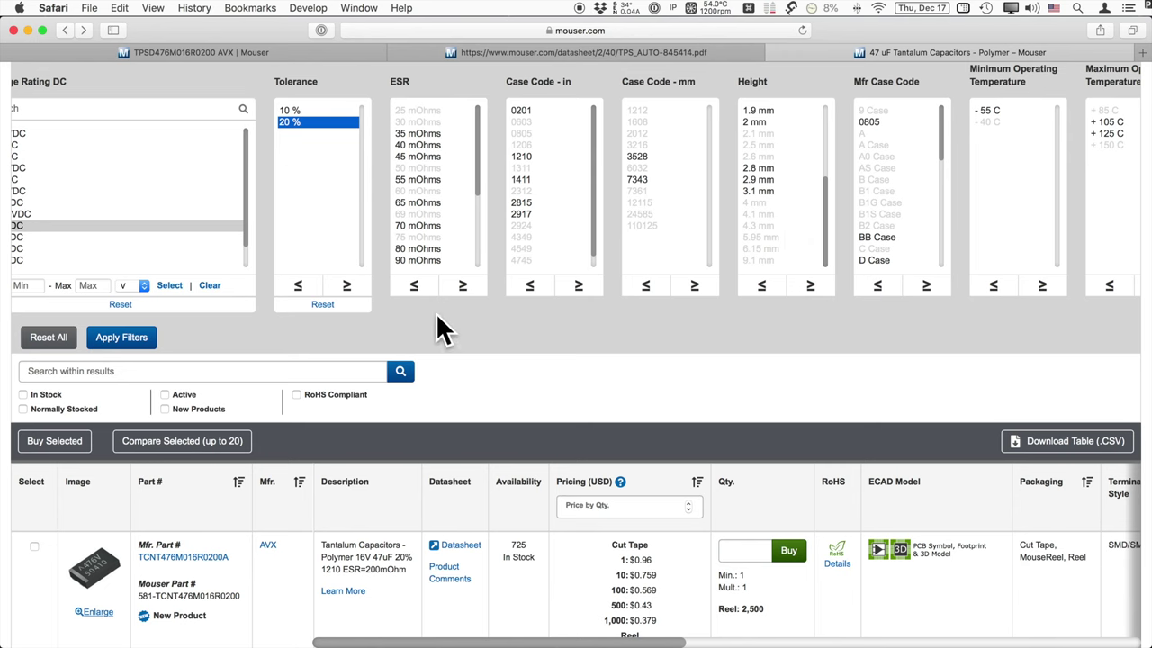
pyautogui.scroll(-2, 381, 330)
pyautogui.hscroll(-10, 366, 209)
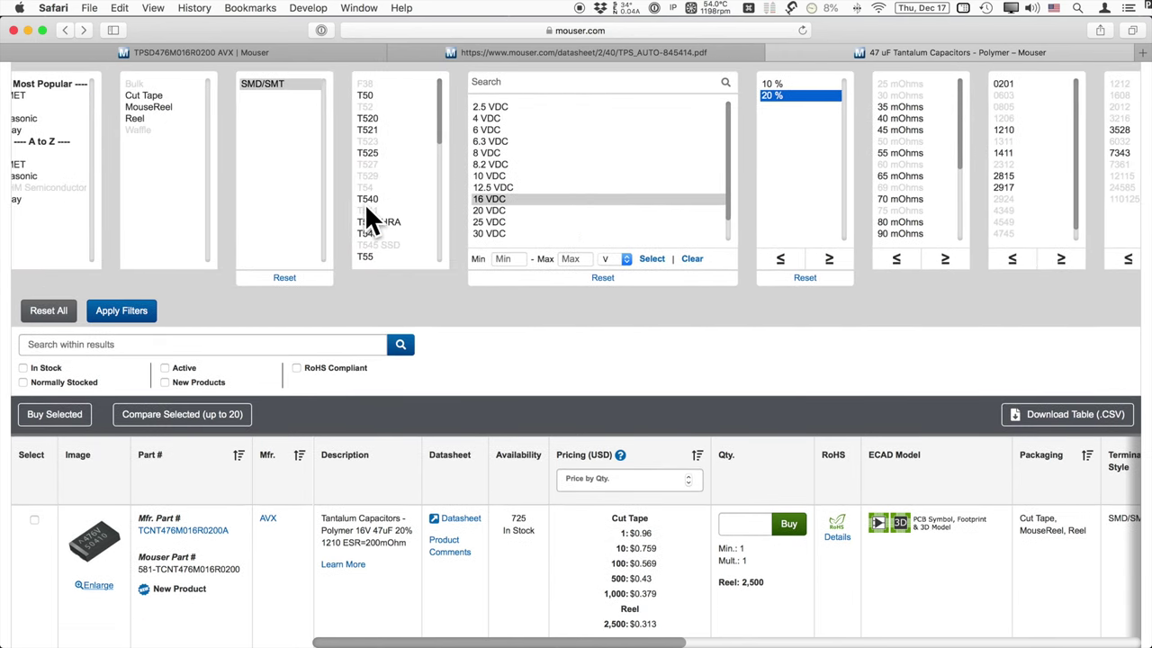
pyautogui.hscroll(10, 1046, 175)
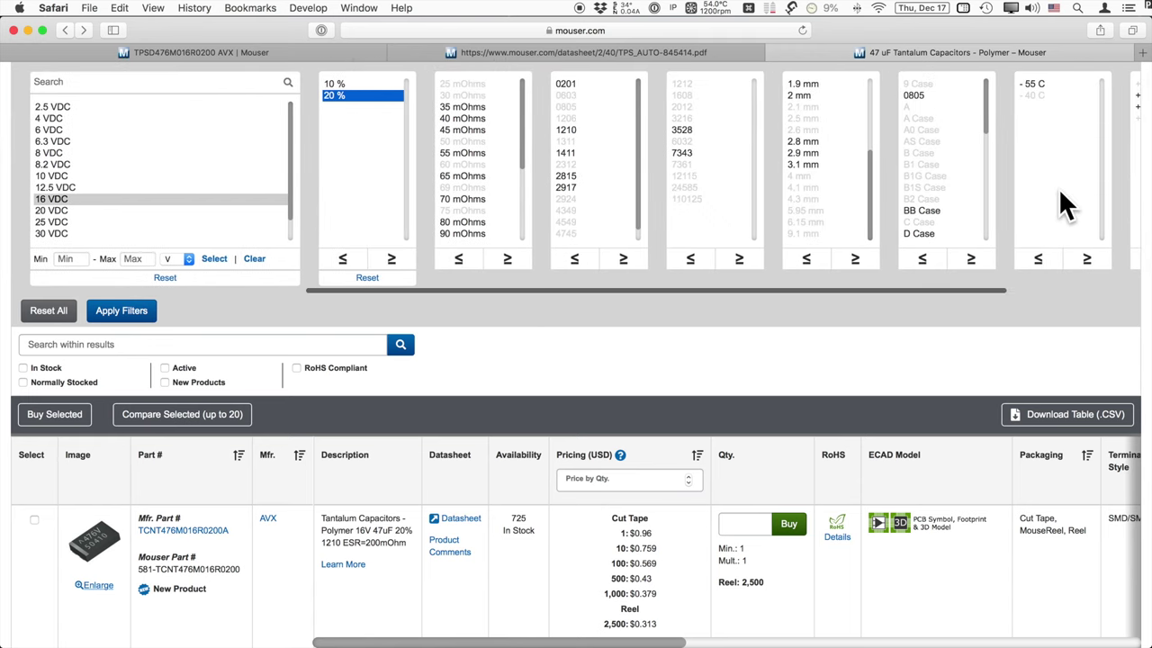
# Restrict the polymer results to in-stock, active parts and select the 2.8 mm, 2.9 mm and 3.1 mm heights
pyautogui.click(24, 367)
pyautogui.click(164, 368)
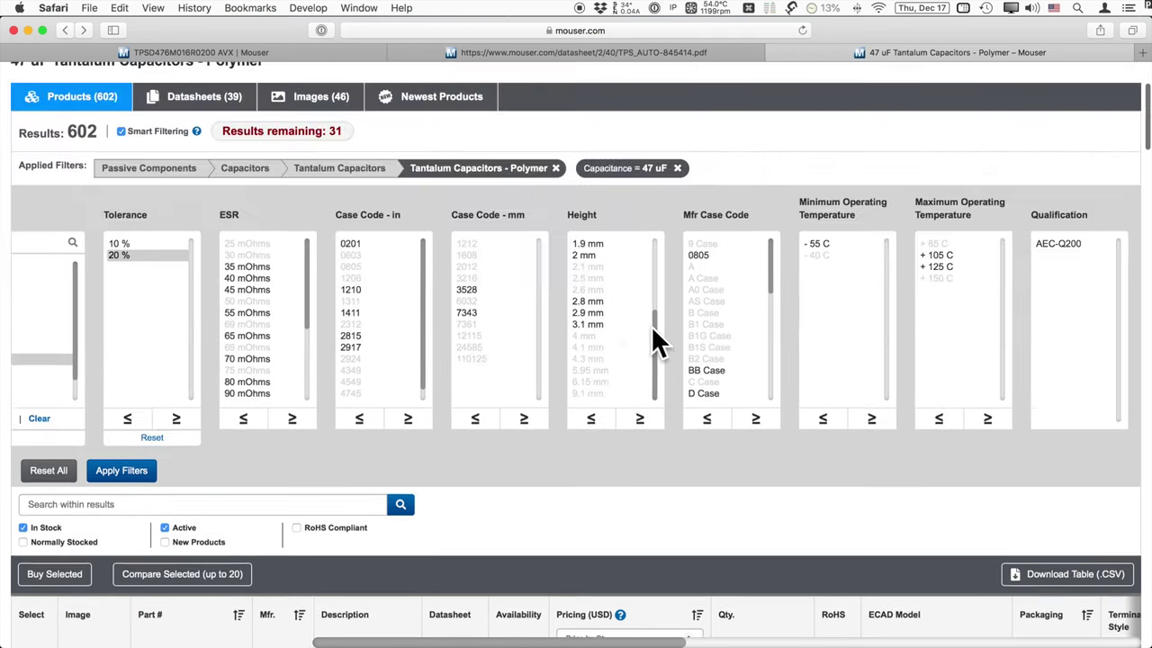
pyautogui.moveTo(590, 301); pyautogui.dragTo(595, 330)
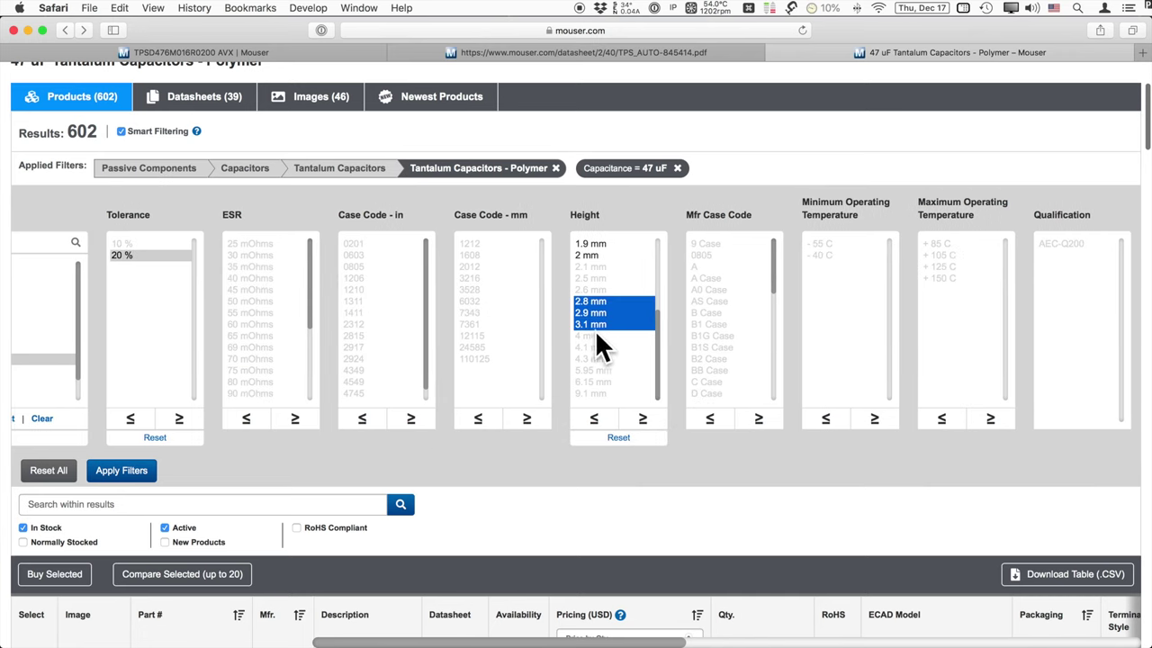
# Apply the selected filters to the 47 uF polymer capacitors and look through the matching parts
pyautogui.click(122, 470)
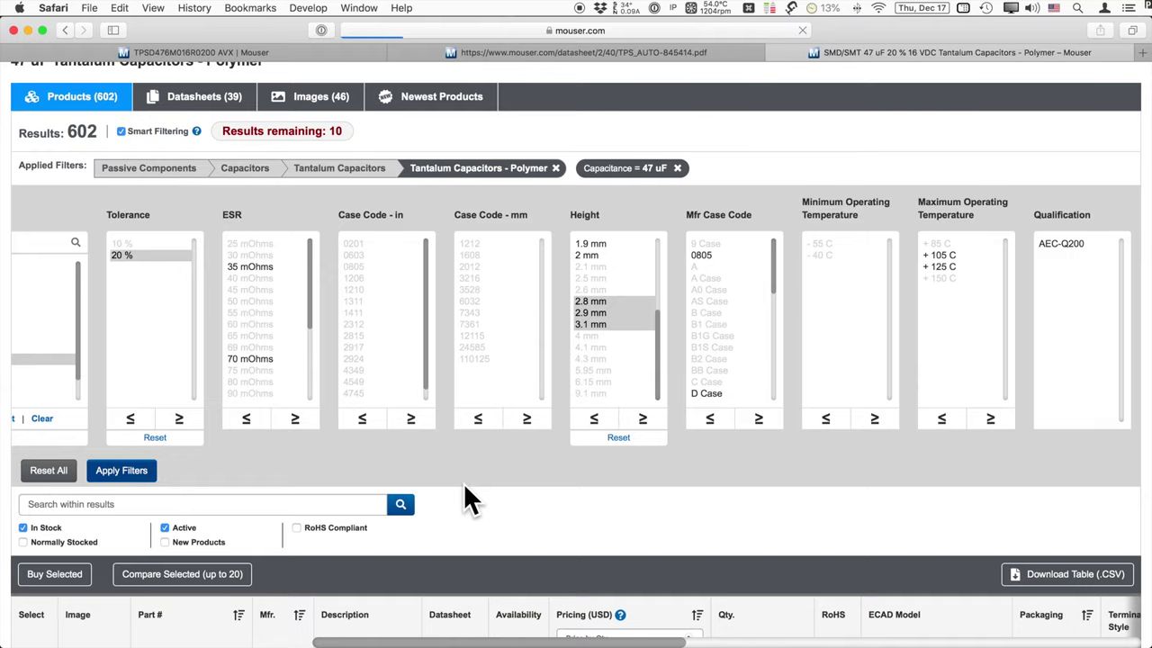
pyautogui.scroll(-5, 463, 486)
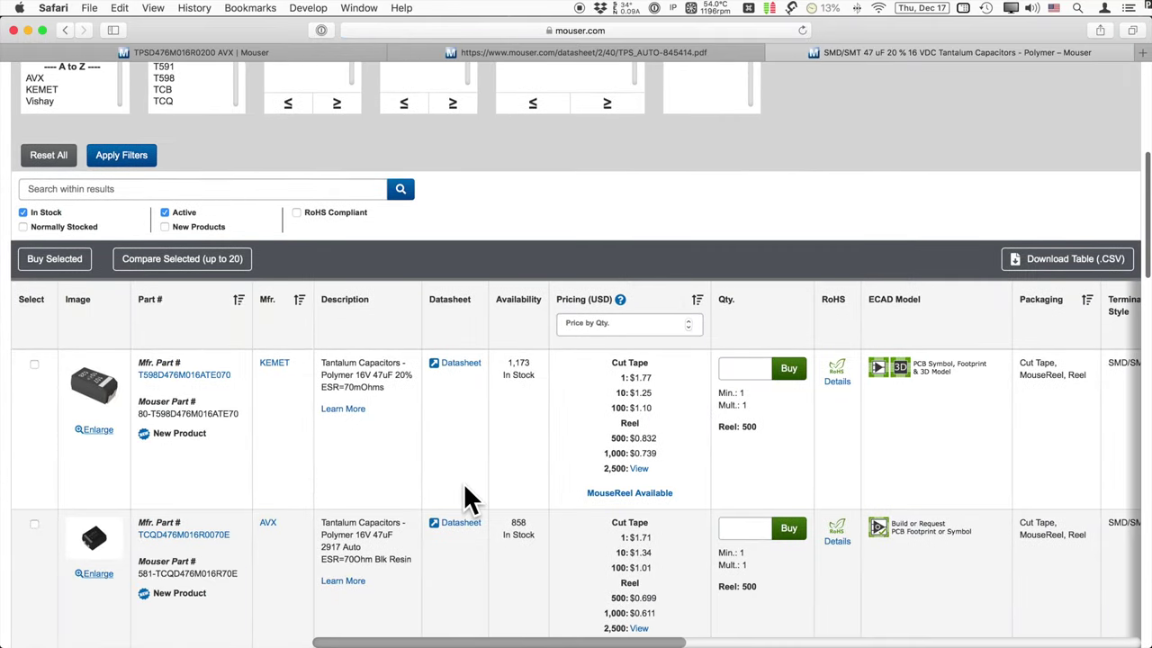
pyautogui.scroll(-3, 464, 486)
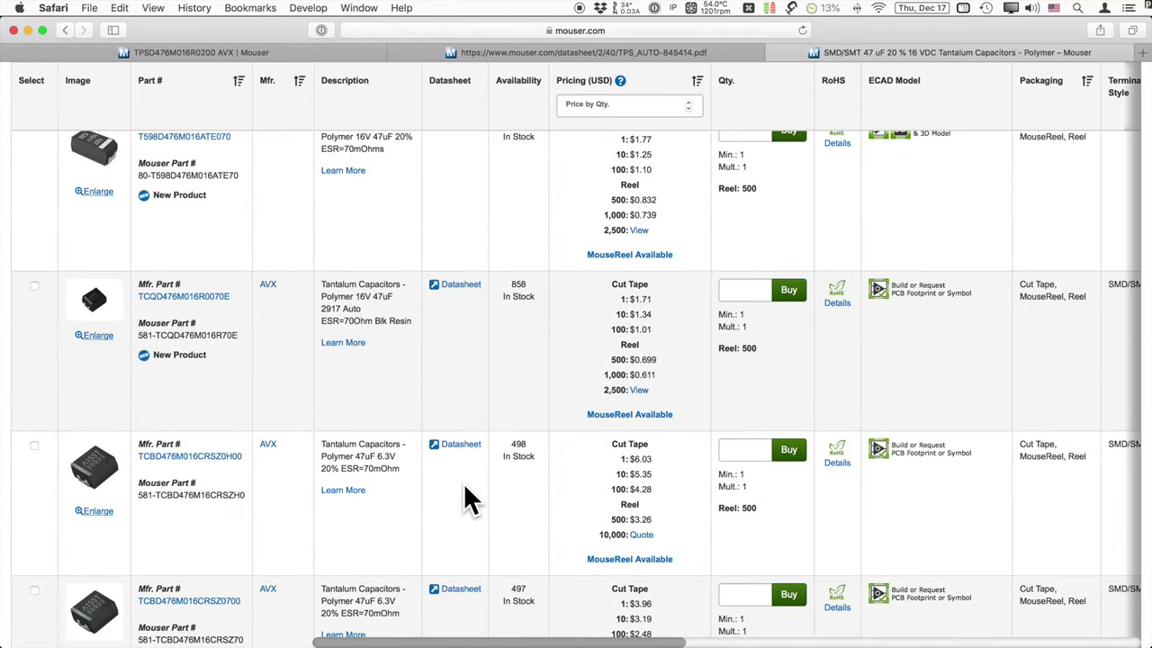
pyautogui.scroll(3, 466, 487)
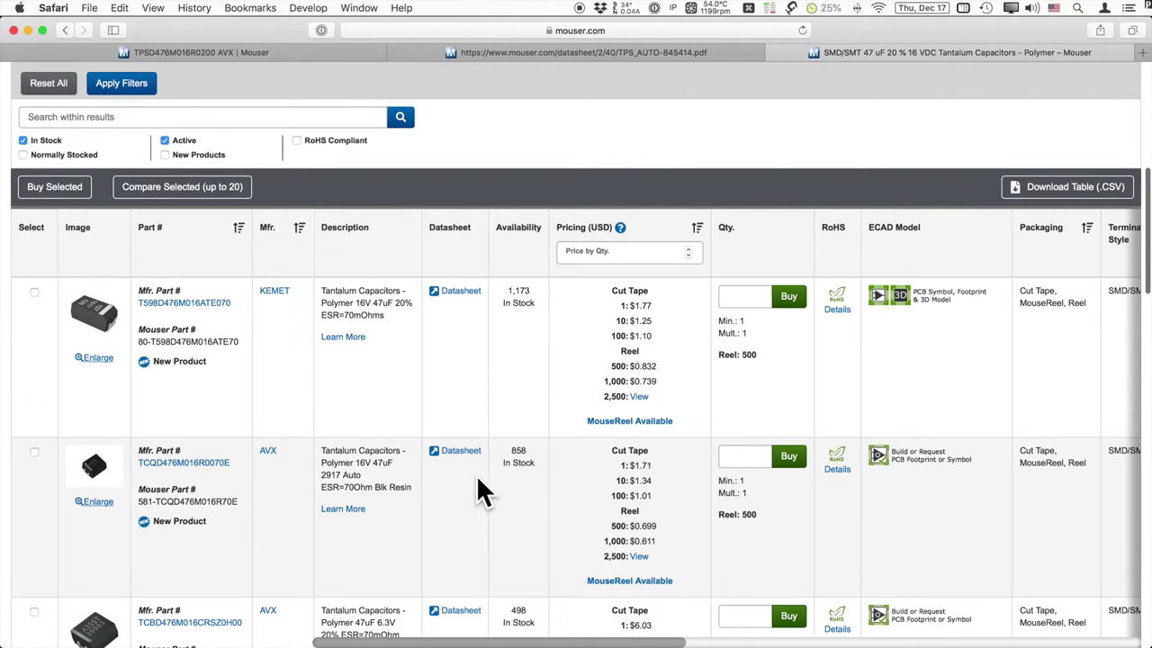
# Narrow the filtered polymer capacitor results to the manufacturer AVX
pyautogui.scroll(5, 483, 489)
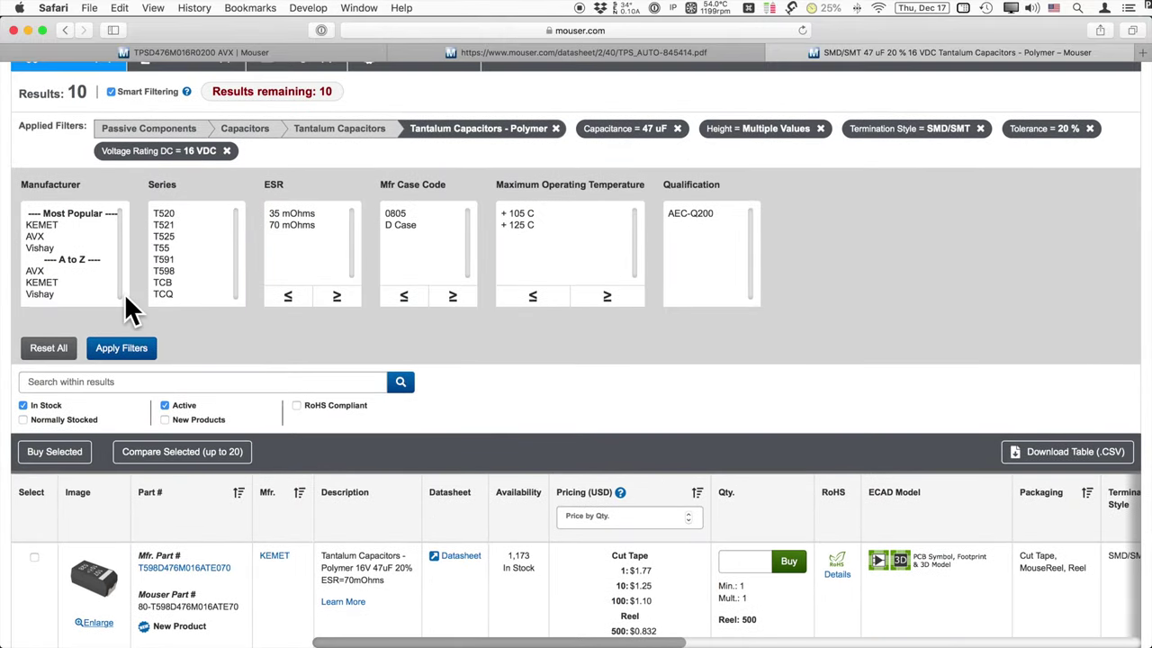
pyautogui.click(40, 236)
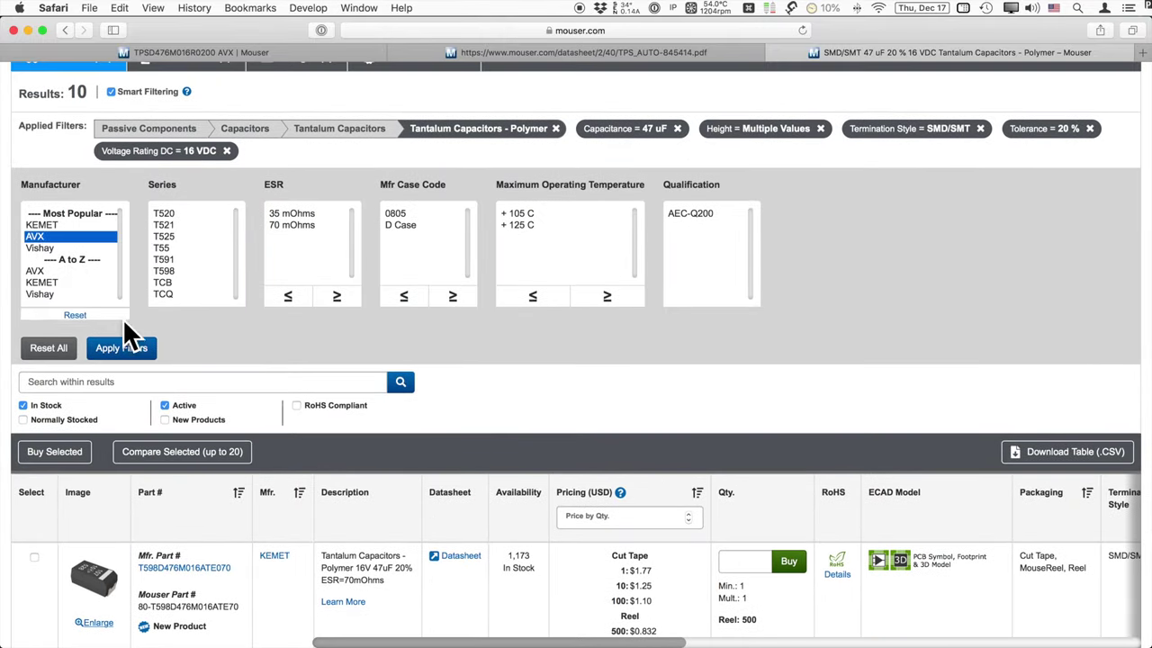
pyautogui.click(149, 350)
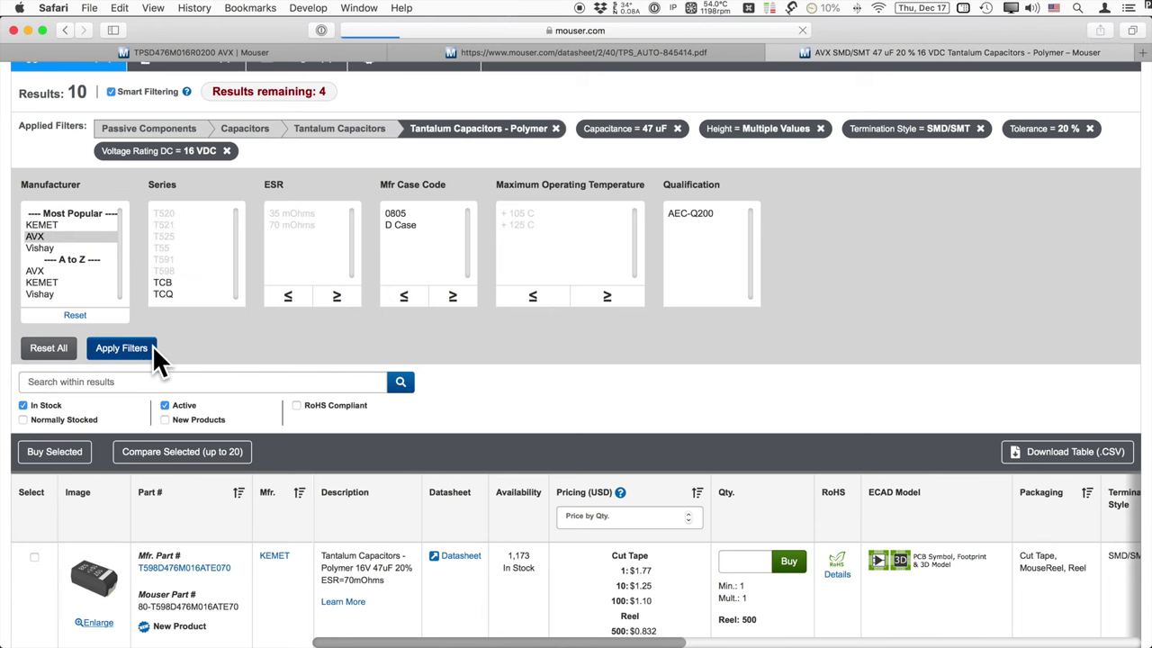
# Look through the AVX polymer capacitors, then open the TCQD476M016R0070 product page and check its specifications
pyautogui.scroll(-10, 153, 350)
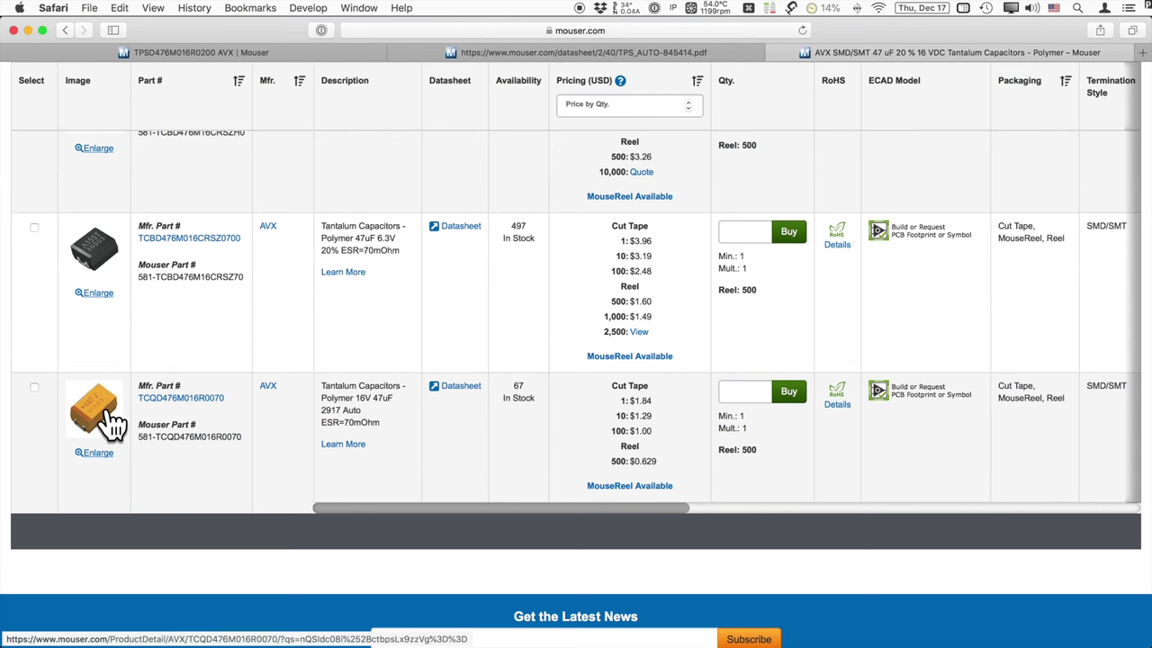
pyautogui.scroll(5, 104, 405)
pyautogui.scroll(-5, 115, 381)
pyautogui.scroll(-1, 116, 380)
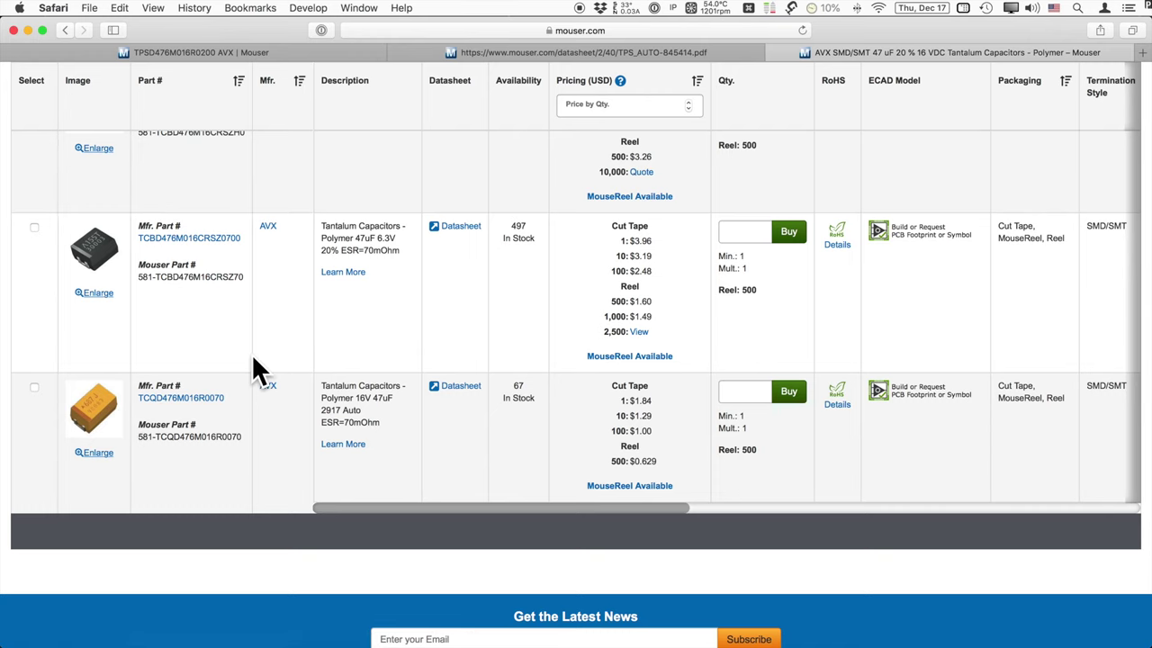
pyautogui.scroll(1, 252, 354)
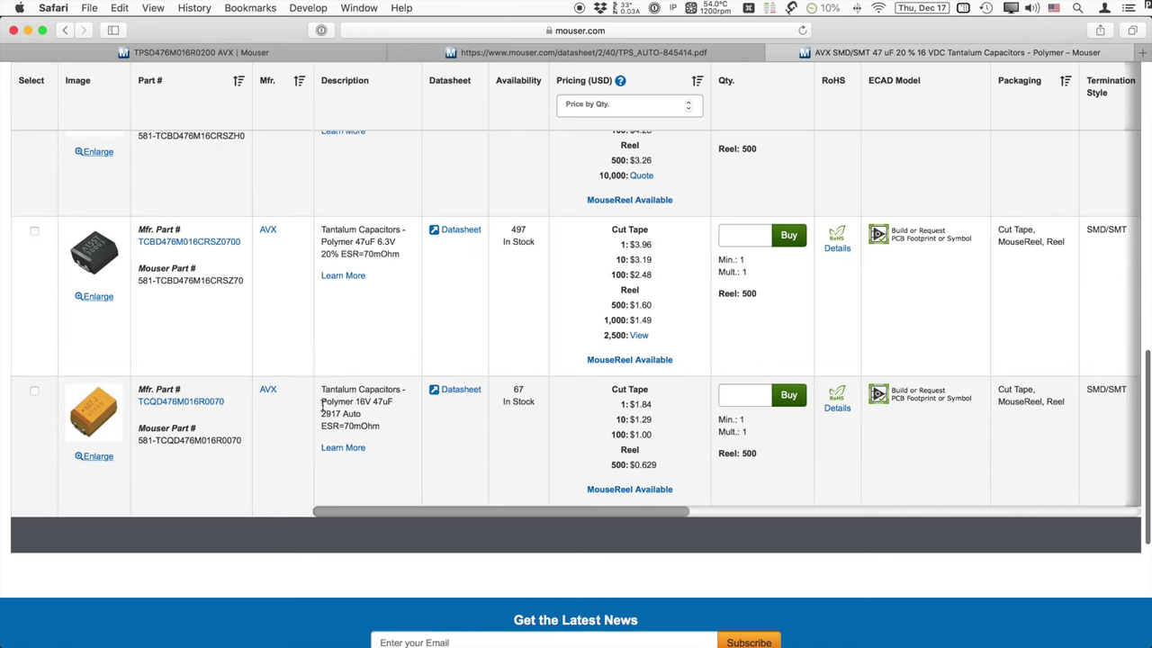
pyautogui.click(183, 401)
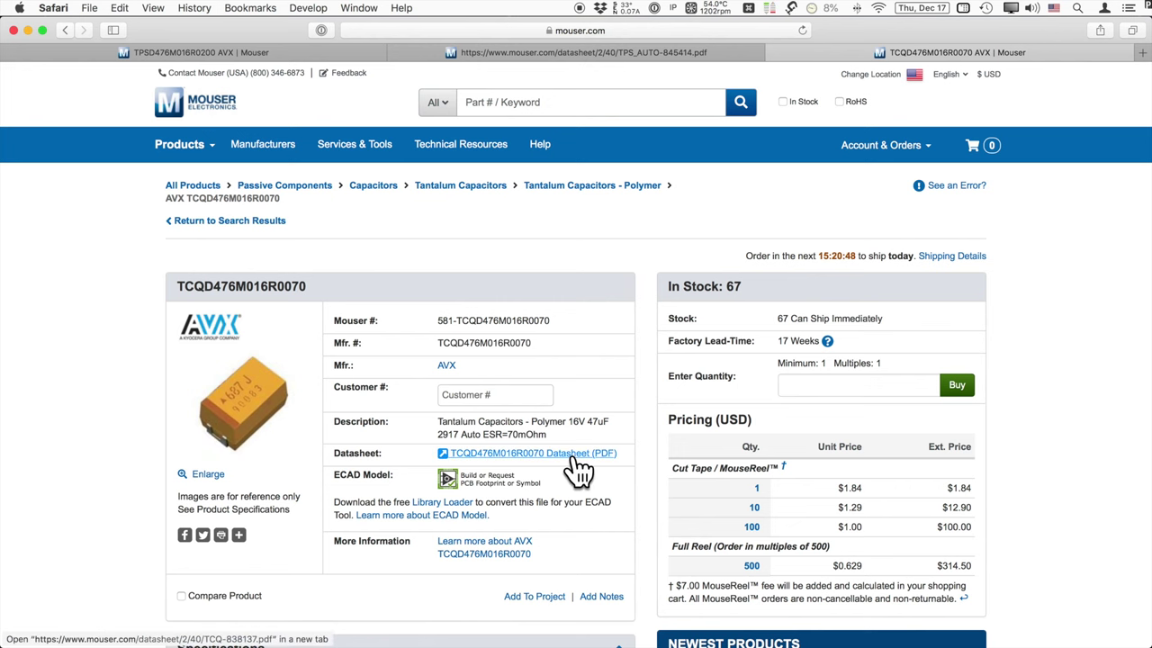
pyautogui.scroll(-5, 568, 477)
pyautogui.scroll(3, 467, 495)
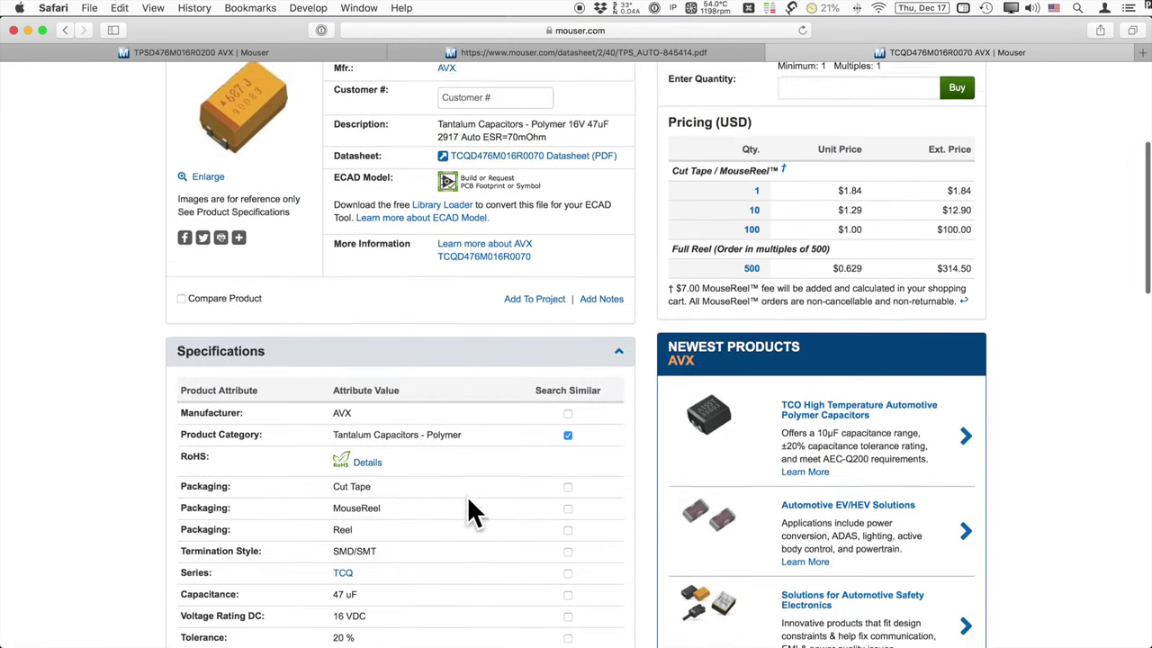
# Open the TCQD476M016R0070 datasheet and compare its marking and case dimensions with those in the TPS automotive datasheet
pyautogui.click(500, 342)
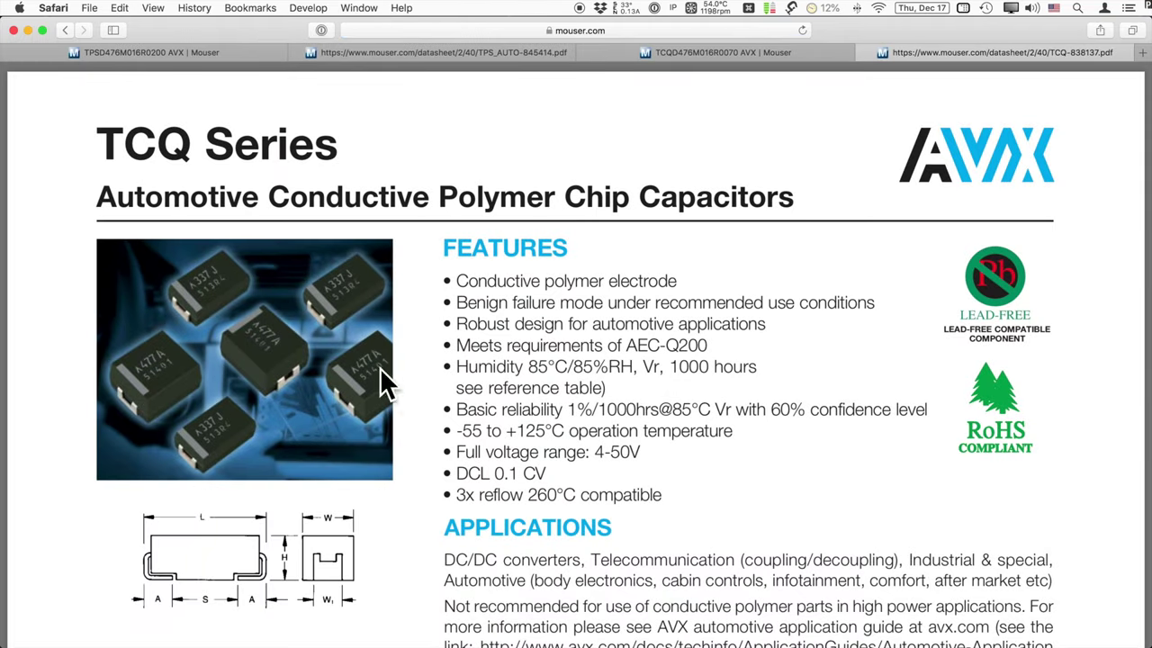
pyautogui.scroll(-10, 338, 434)
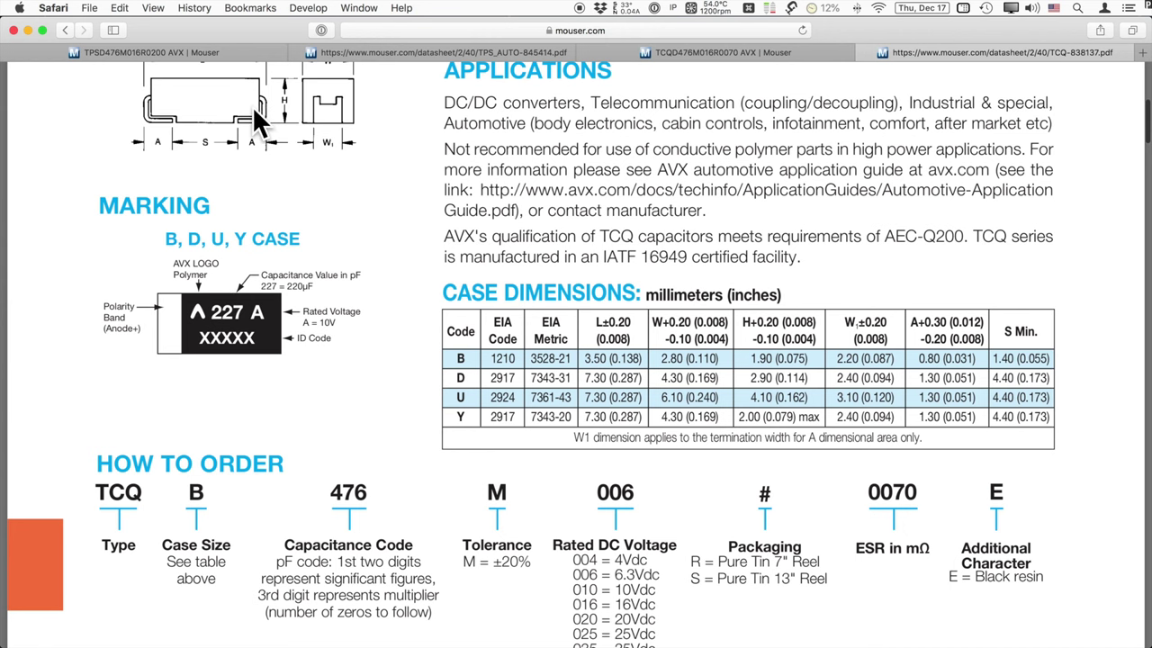
pyautogui.press('super+plus')
pyautogui.hscroll(5, 228, 321)
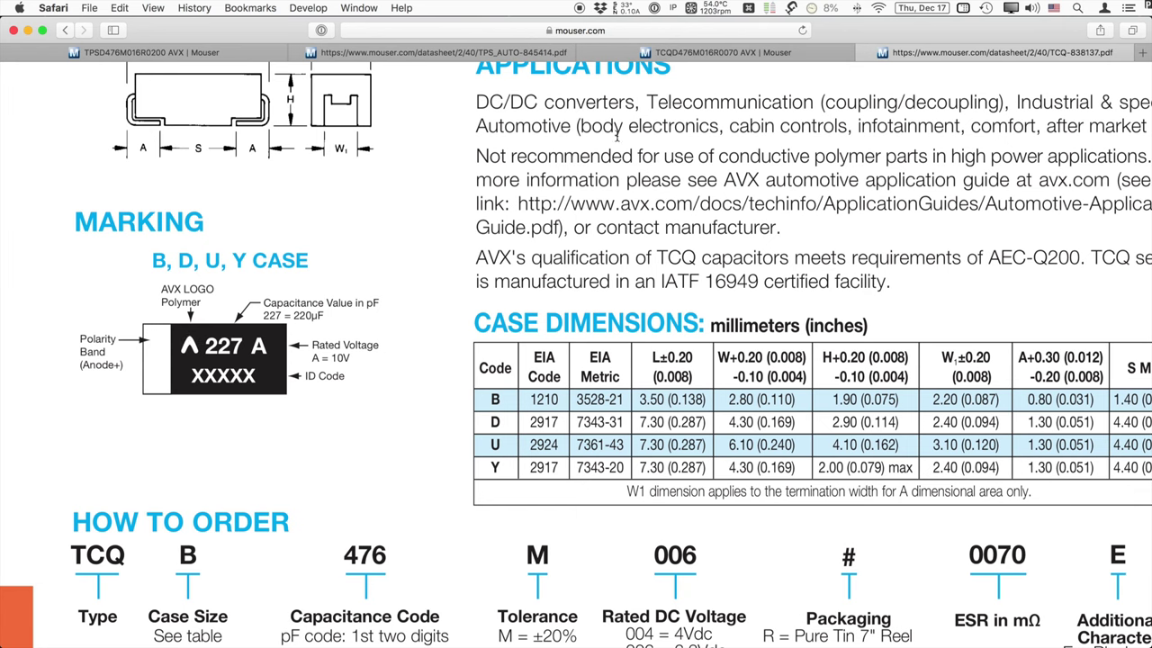
pyautogui.click(513, 52)
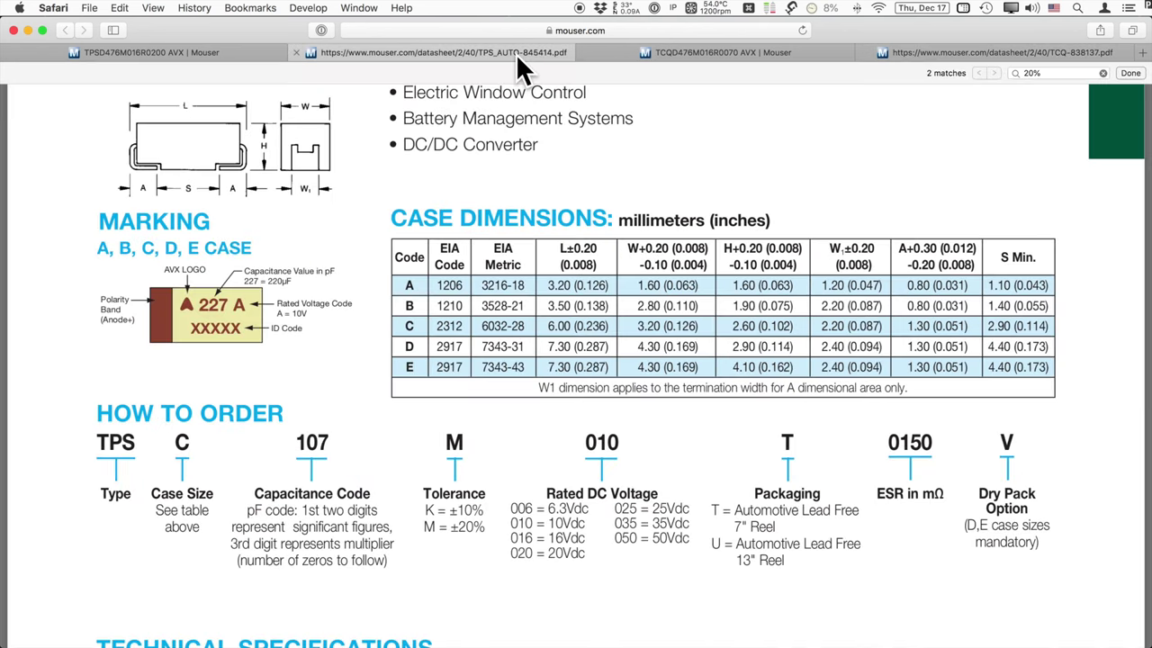
pyautogui.scroll(2, 162, 282)
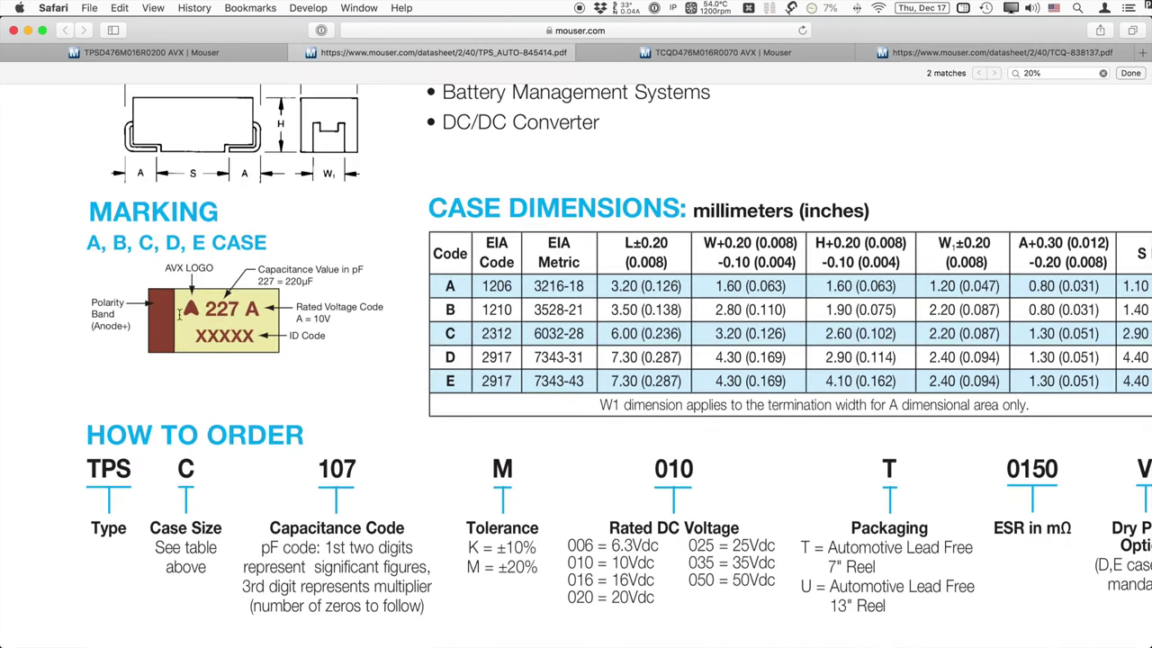